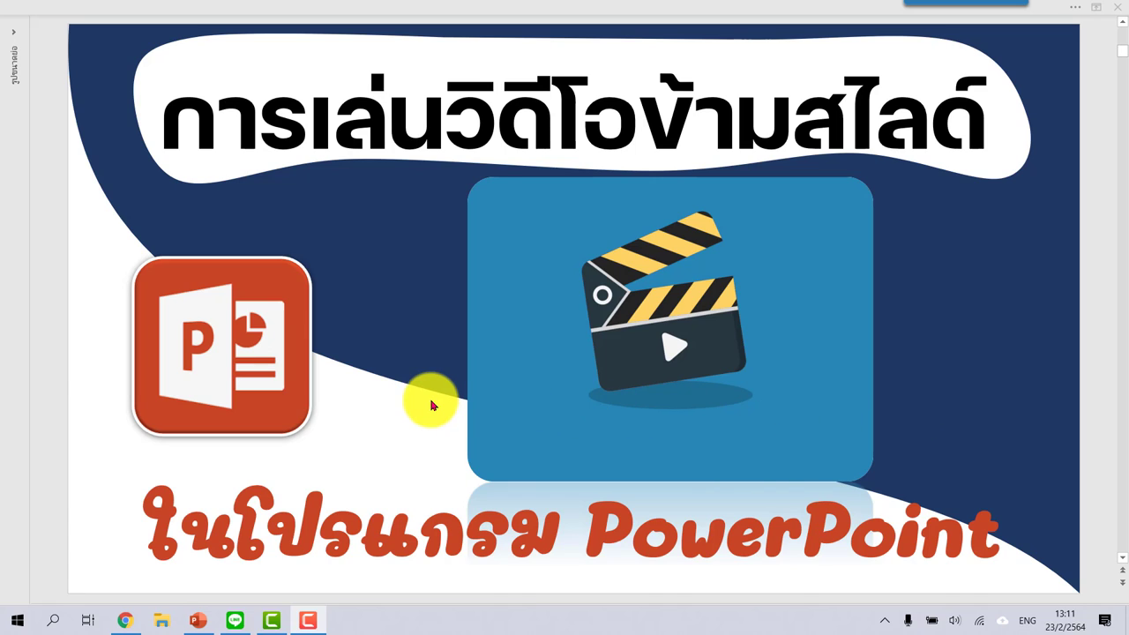
Switch from PowerPoint to the Chrome window showing the Google home page.
click(124, 620)
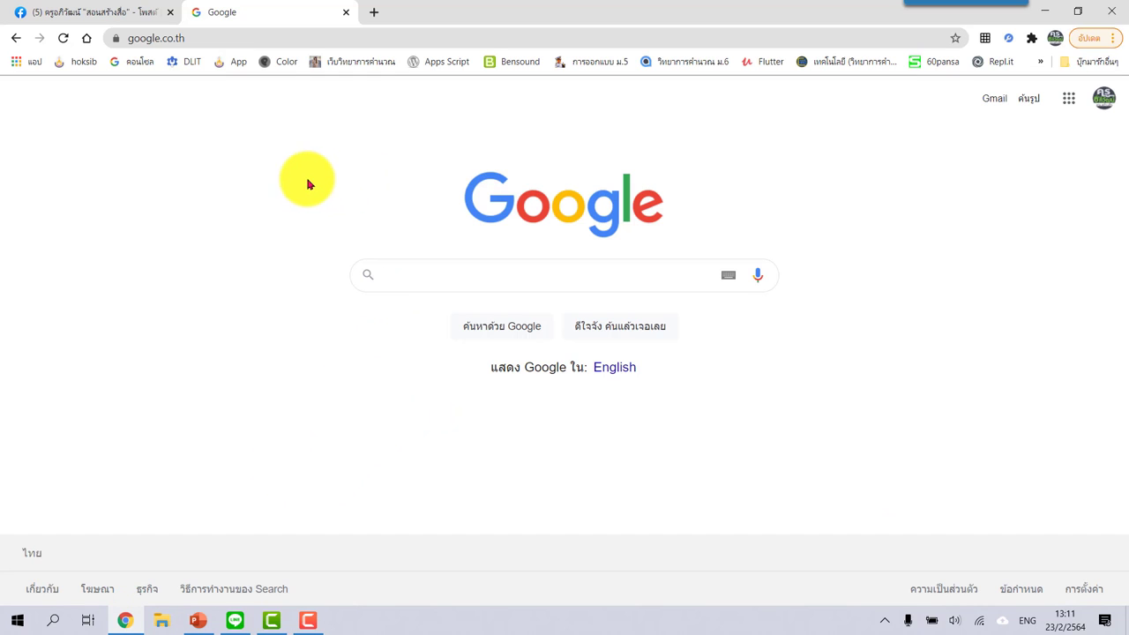
Load pexels.com in Chrome, dropping the autocompleted videos path from the address.
click(189, 38)
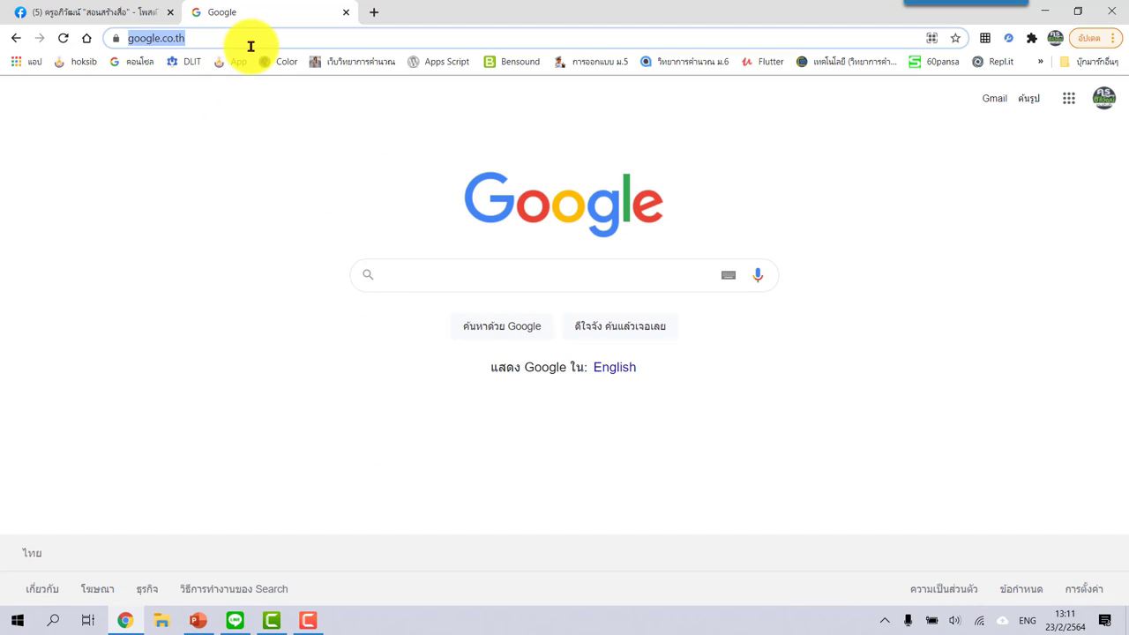
text(pexels.com)
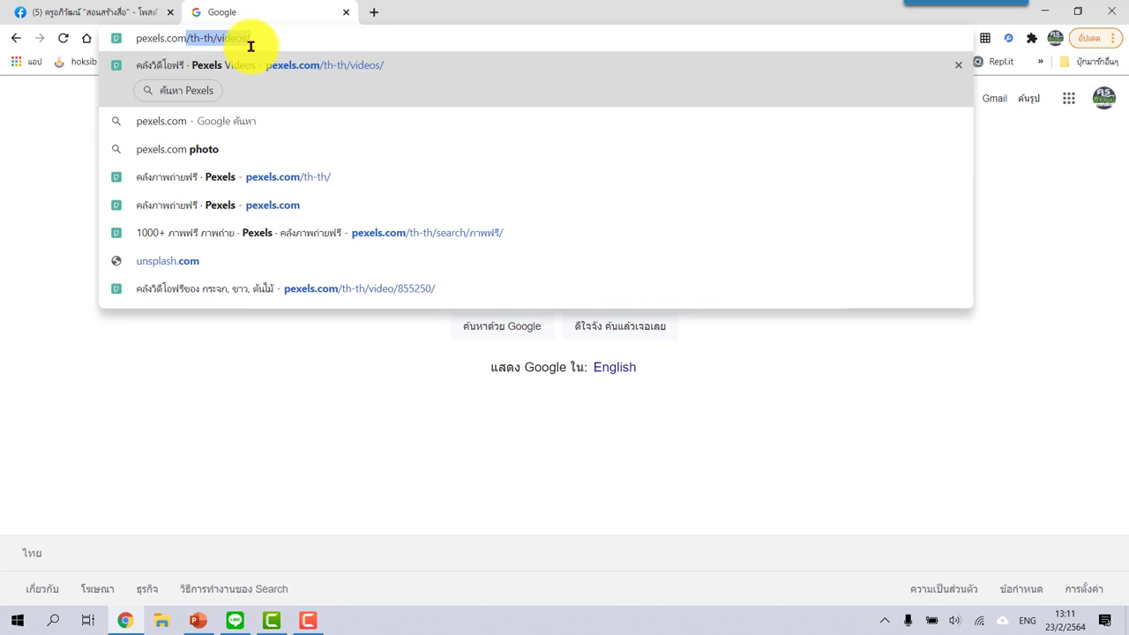
key(Delete)
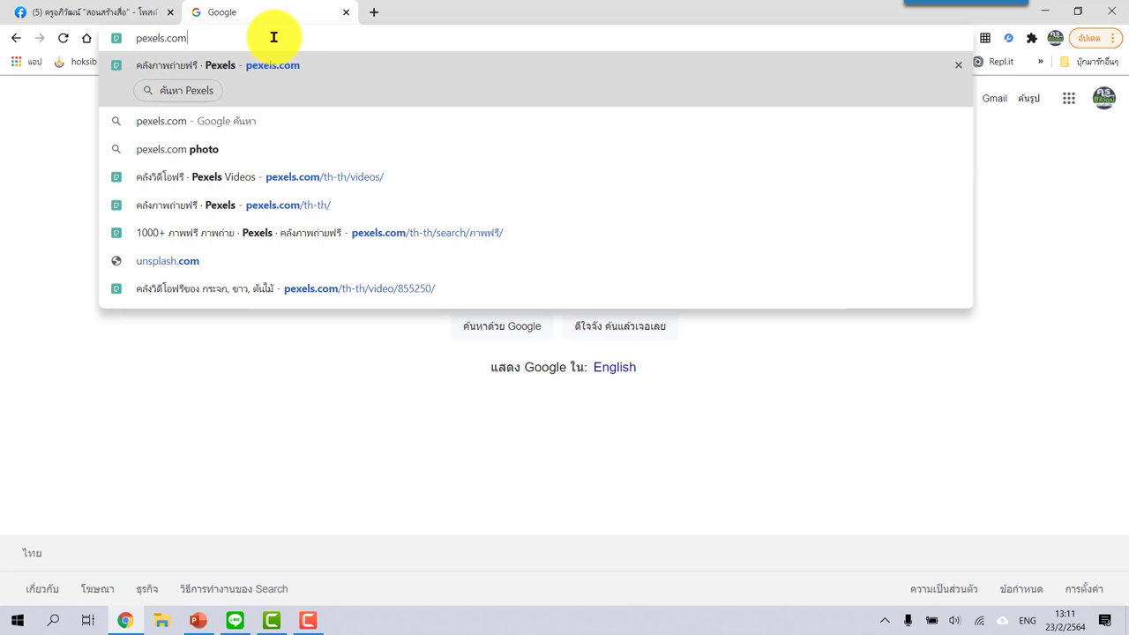
key(Return)
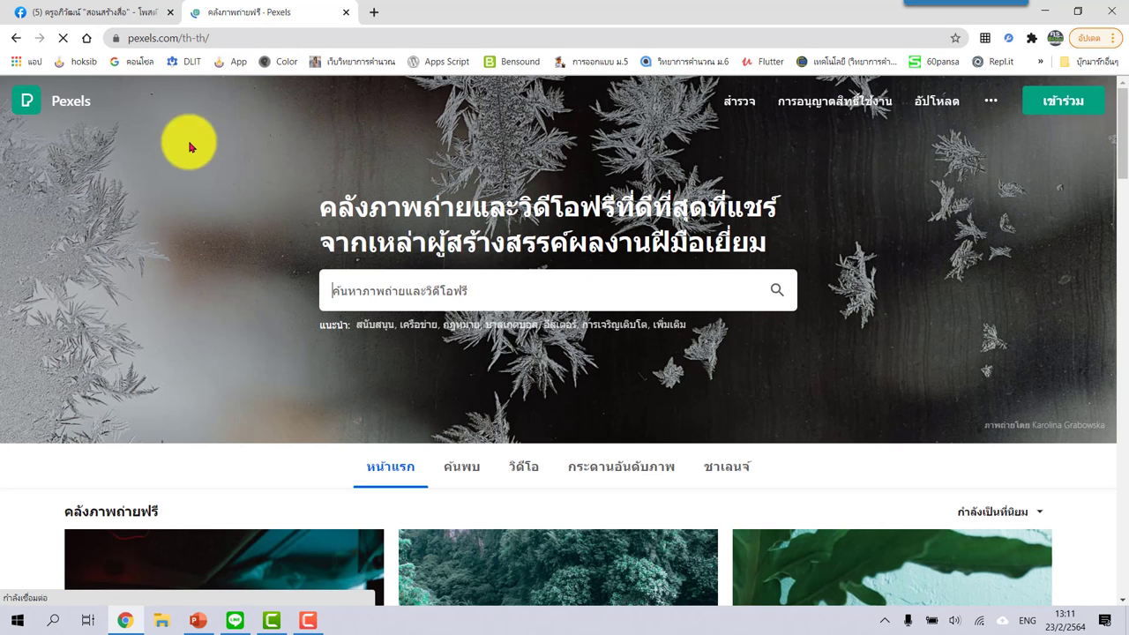
Open the Pexels videos section and scroll down through the video grid.
click(524, 467)
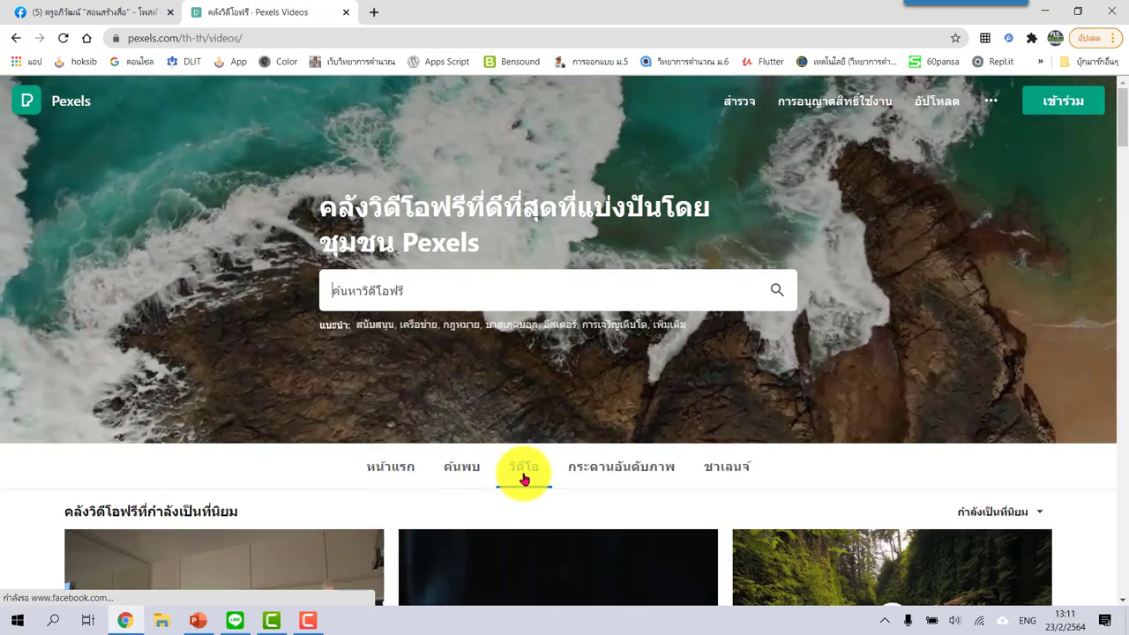
scroll(529, 397, down, 1)
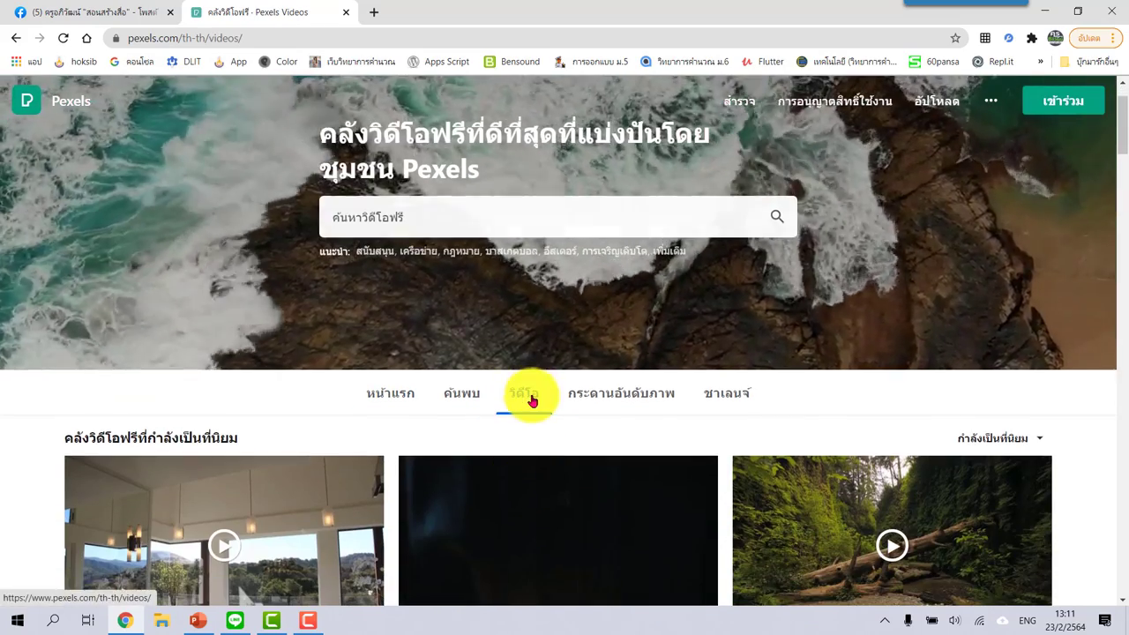
scroll(529, 397, up, 1)
scroll(529, 397, down, 1)
scroll(529, 397, down, 4)
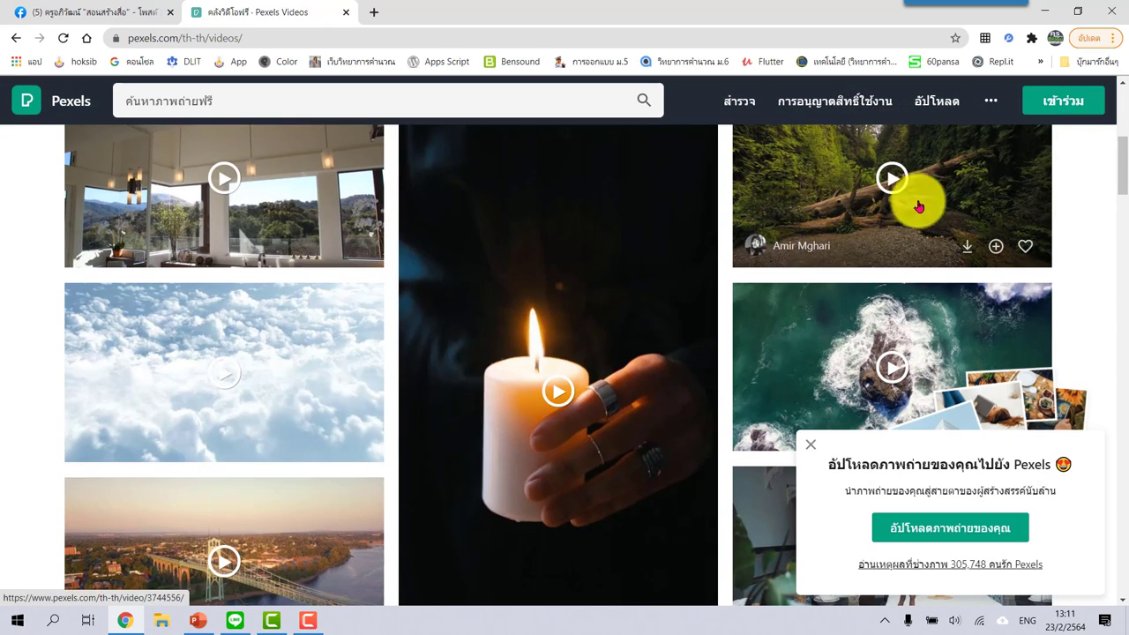
scroll(341, 479, down, 3)
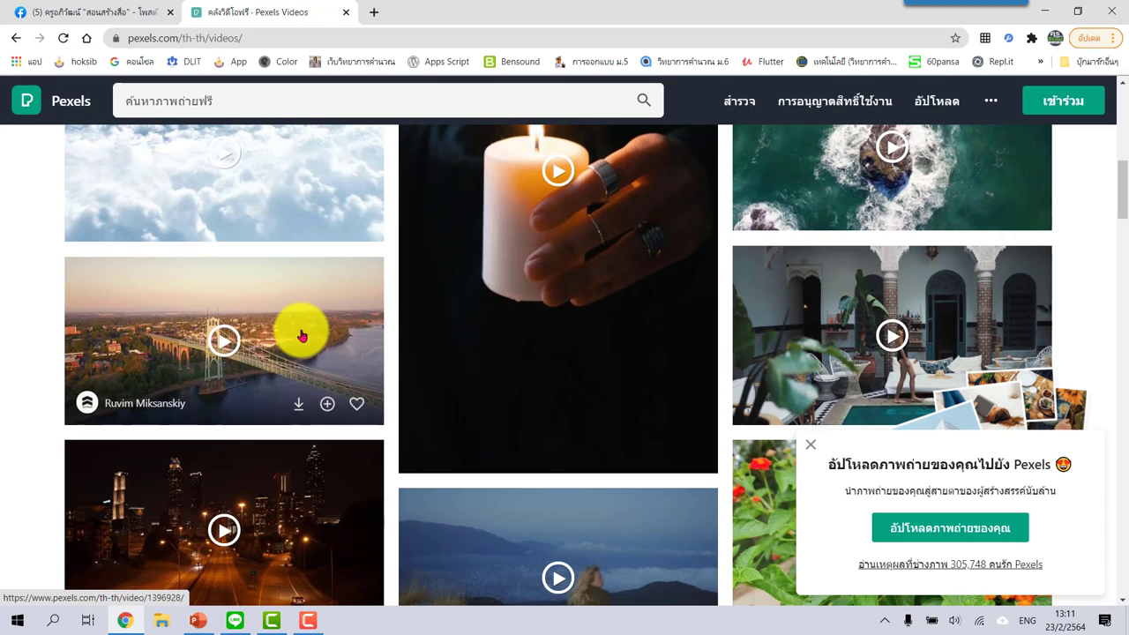
Preview the aerial bridge clip, dismissing the upload popup, then close the viewer.
click(301, 336)
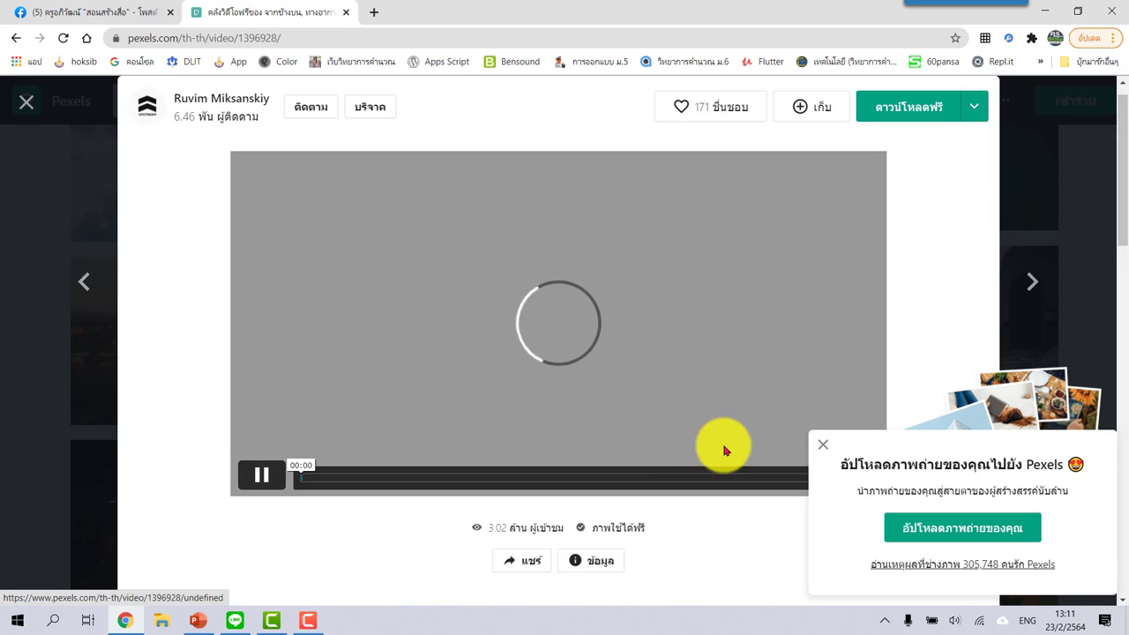
click(823, 445)
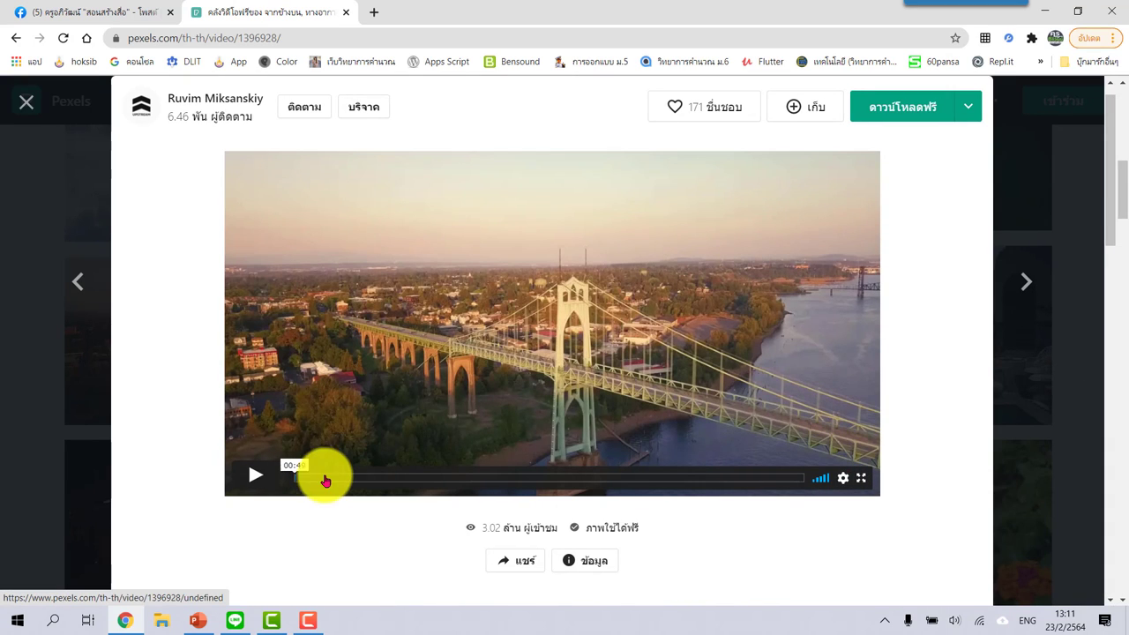
click(254, 475)
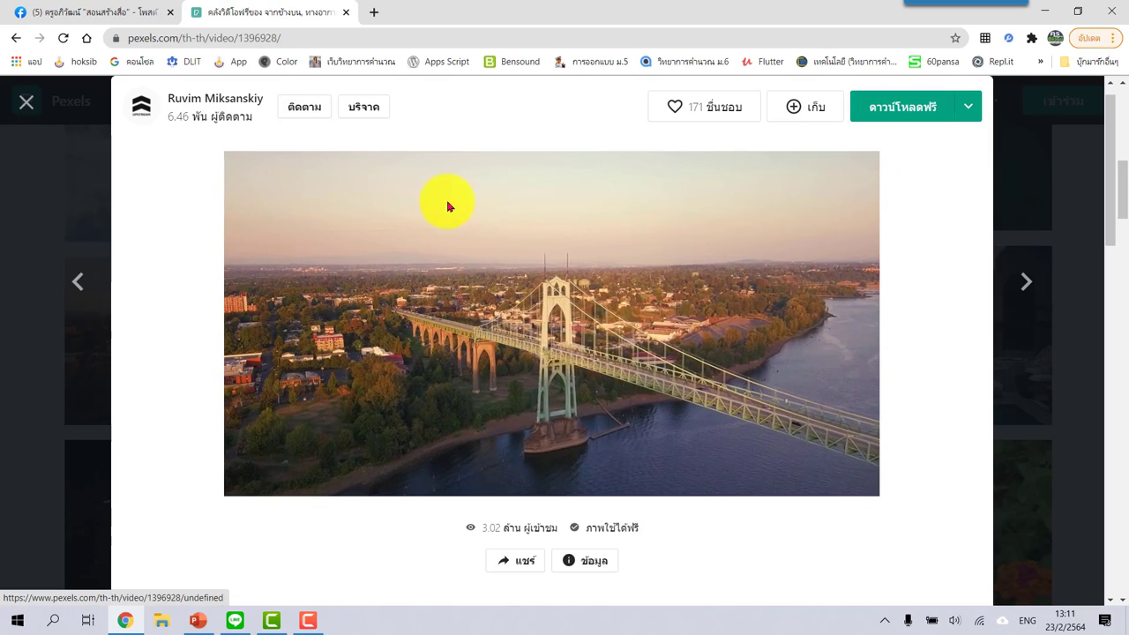
click(23, 104)
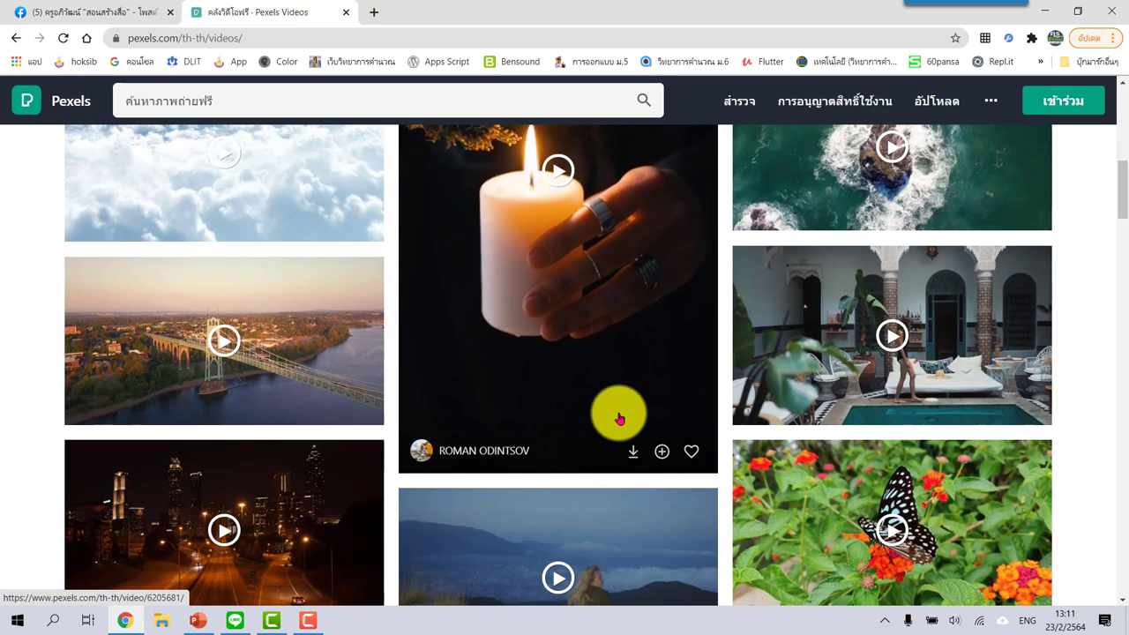
Back in PowerPoint, create a new blank presentation.
click(201, 623)
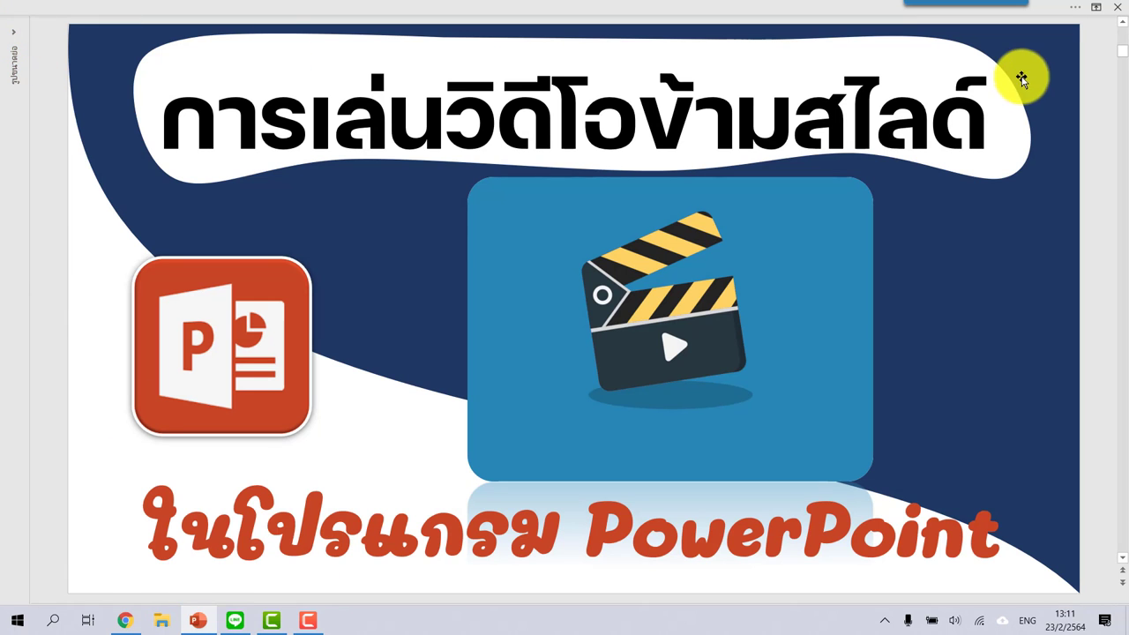
click(1041, 13)
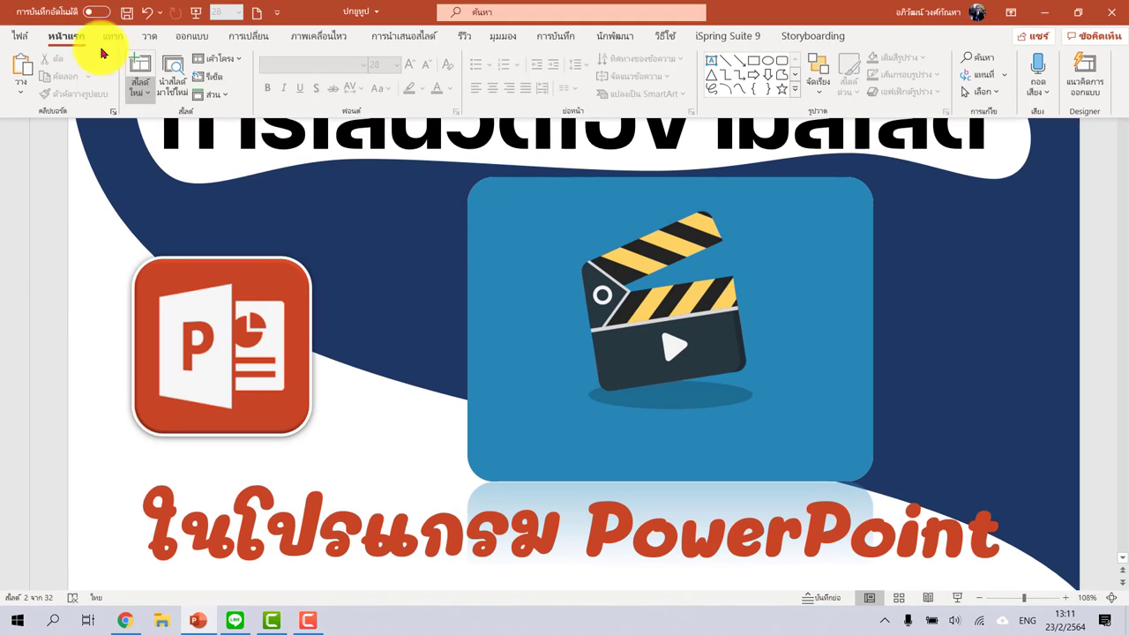
click(20, 35)
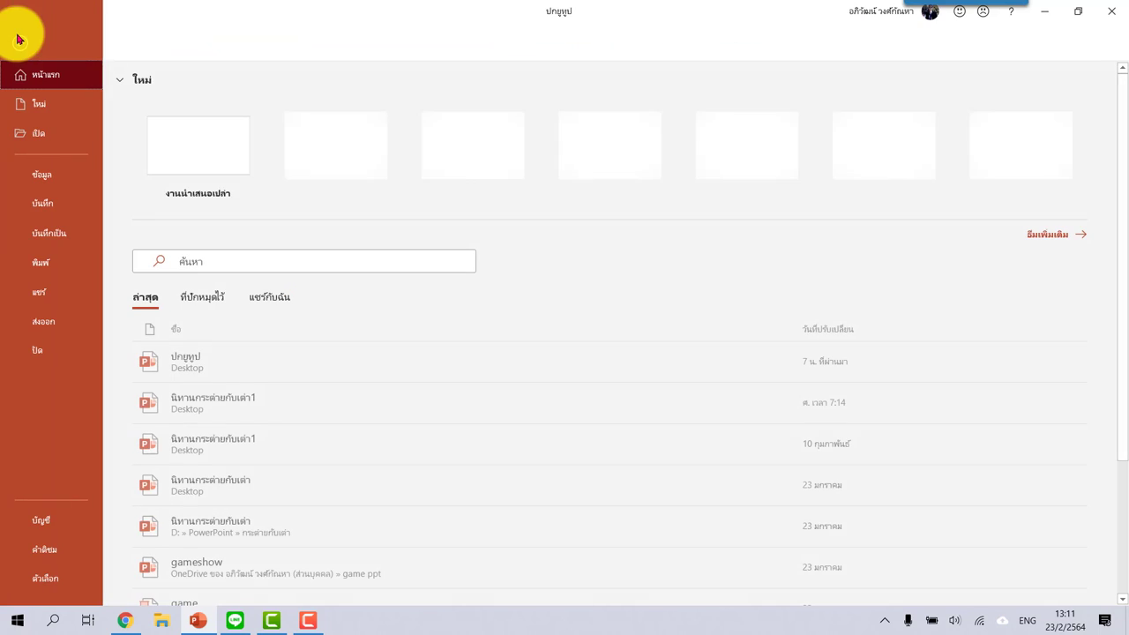
click(190, 155)
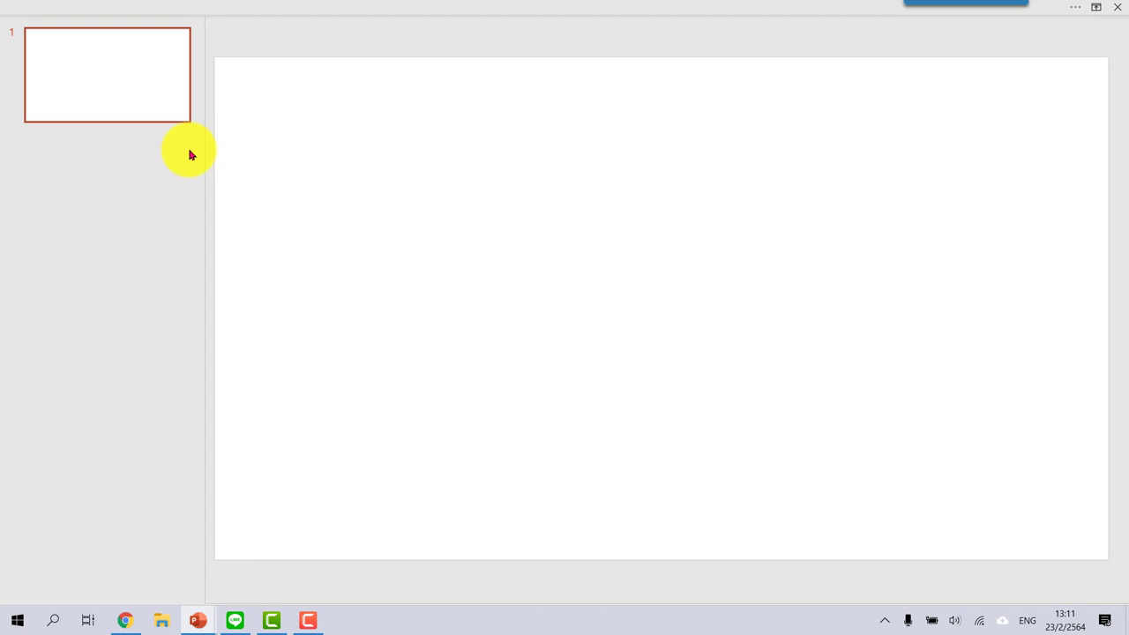
Pin the ribbon with Show Tabs and Commands and give the slide the Blank layout.
click(1096, 9)
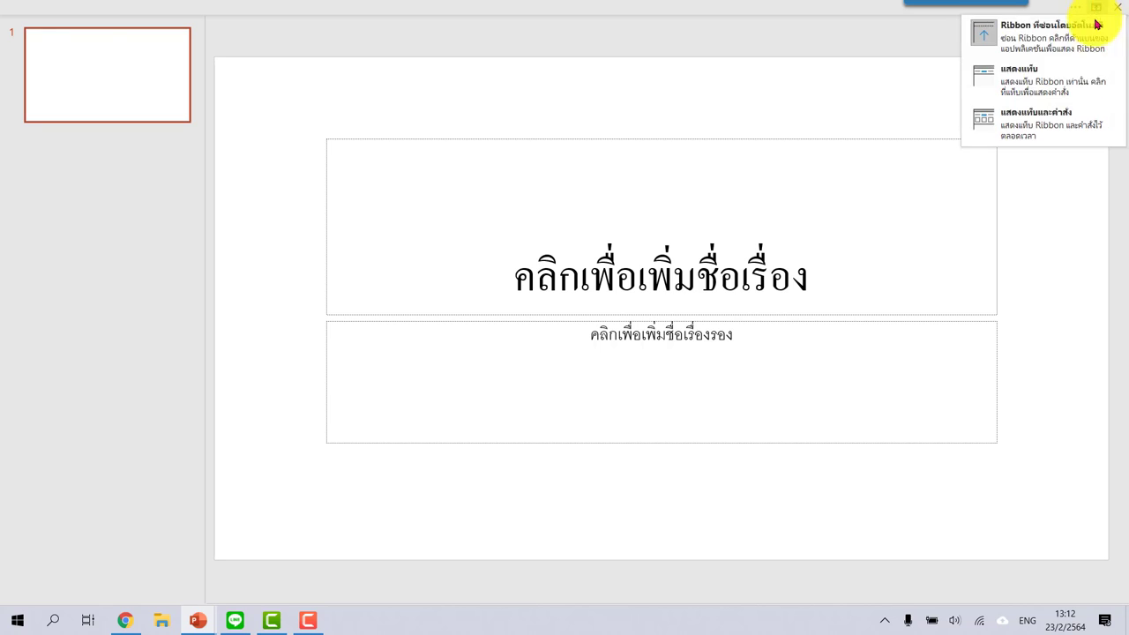
click(1070, 114)
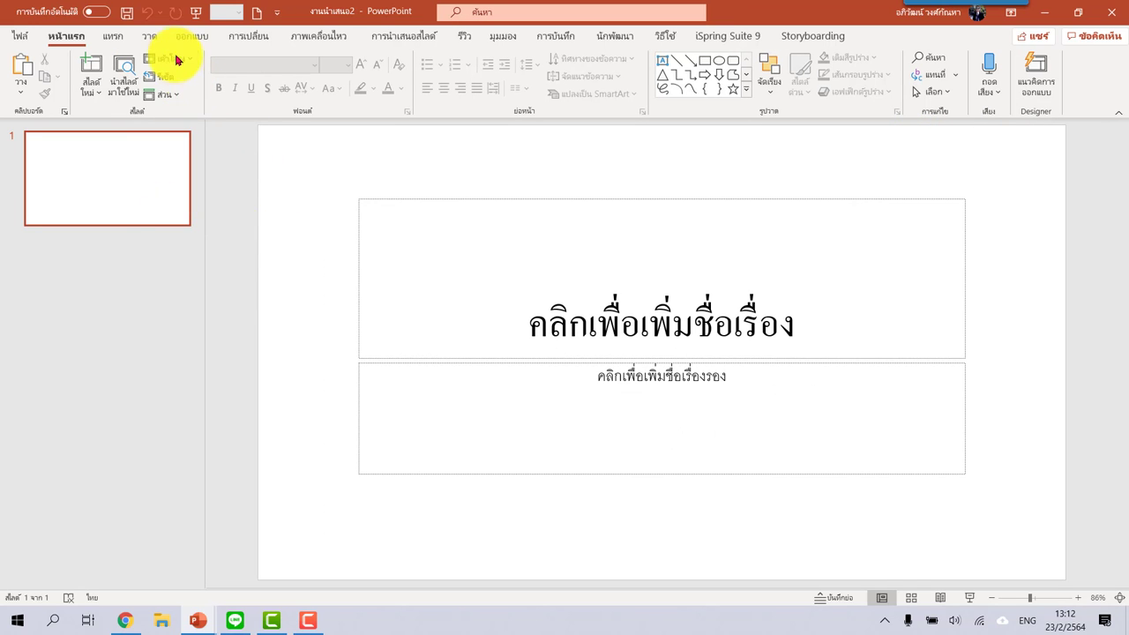
click(171, 58)
click(172, 273)
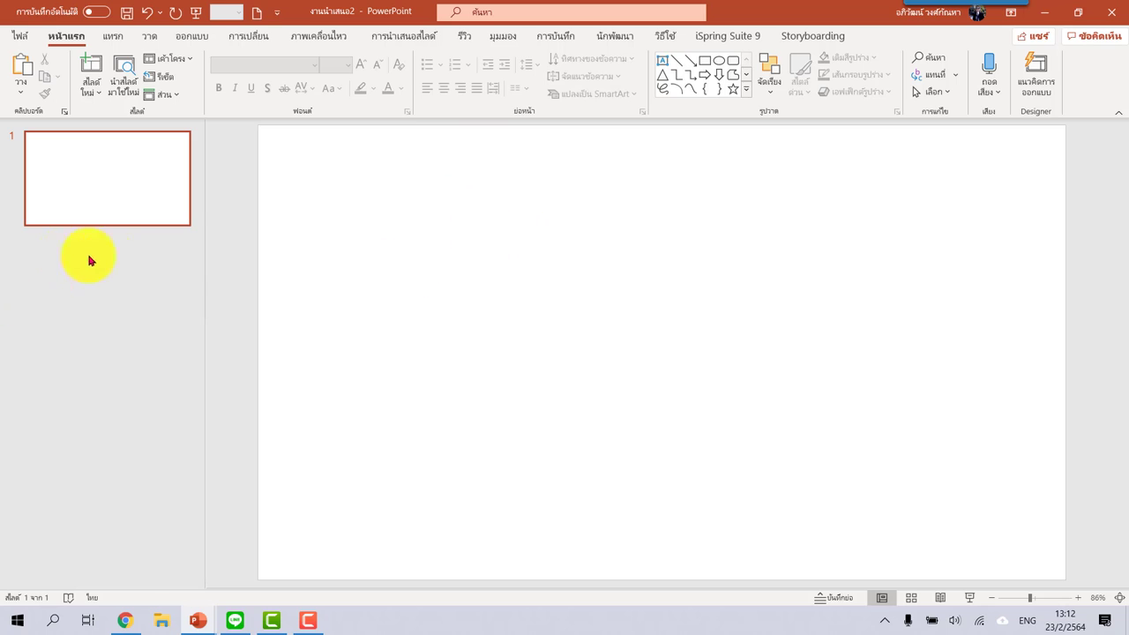
Add three more blank slides so the presentation has four.
click(137, 257)
key(Return)
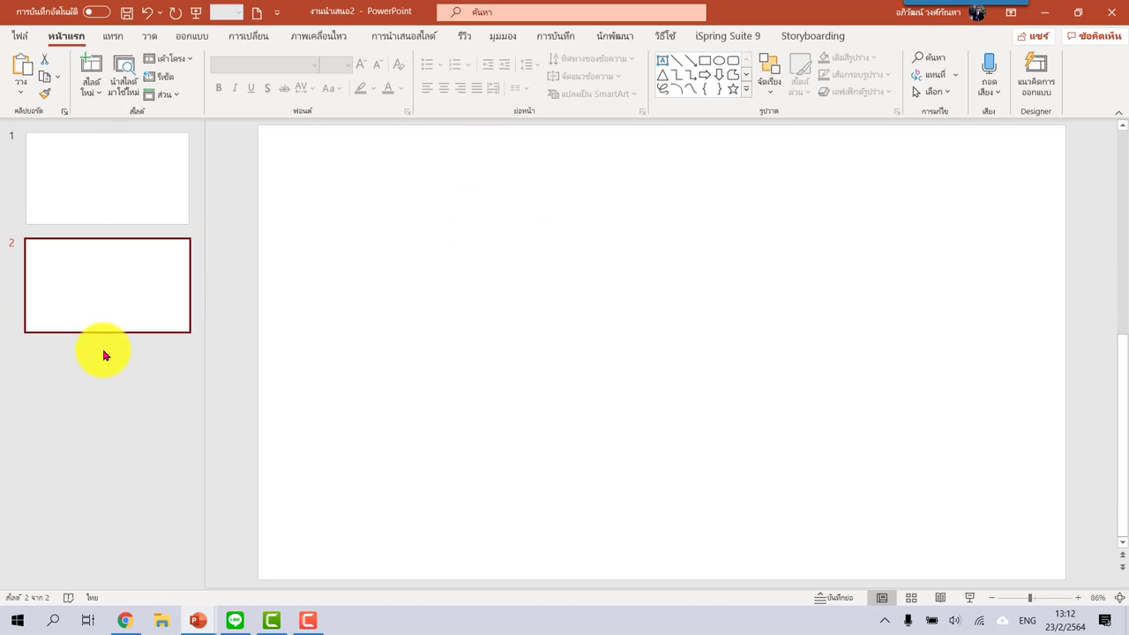
key(Return)
click(102, 464)
key(Return)
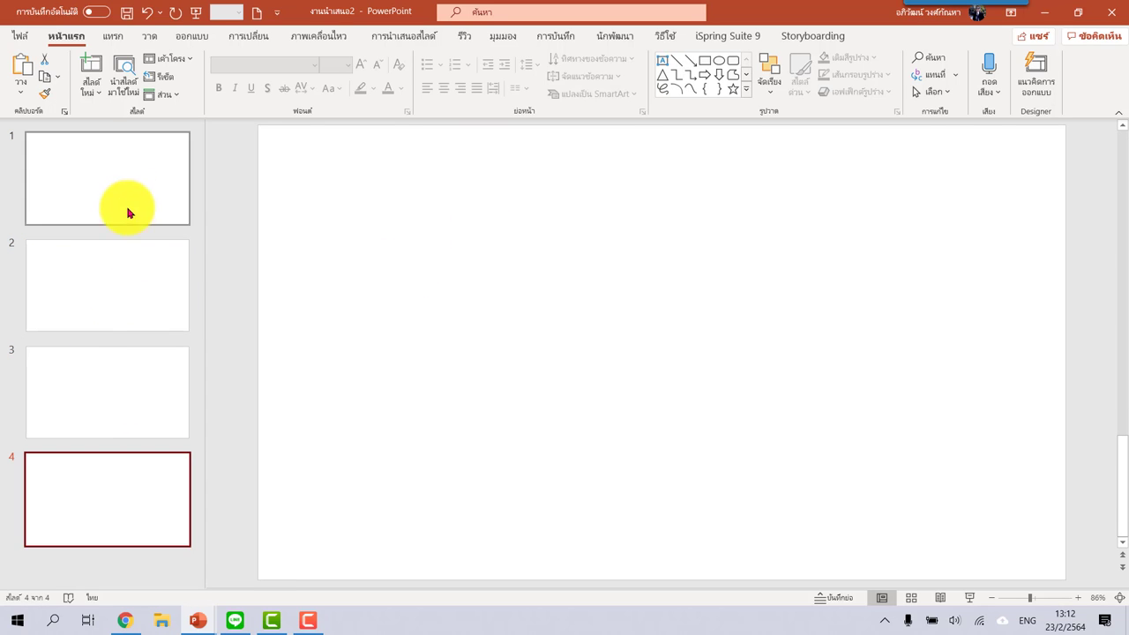
Give slide 1 a solid orange-yellow background and slide 2 a solid green one.
click(114, 204)
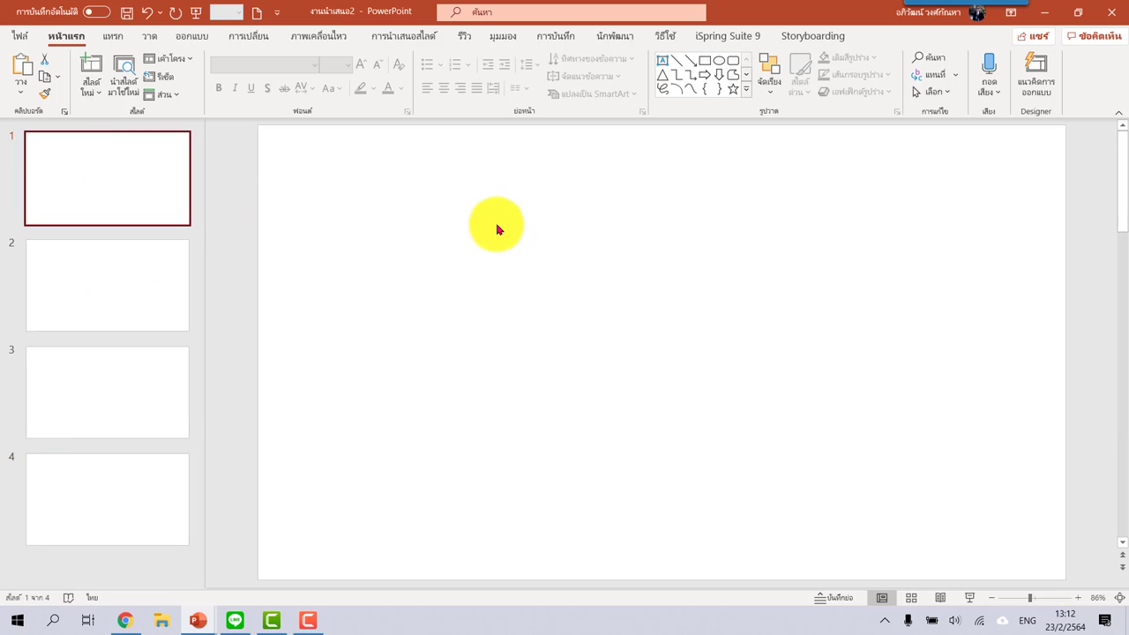
right_click(476, 177)
click(592, 319)
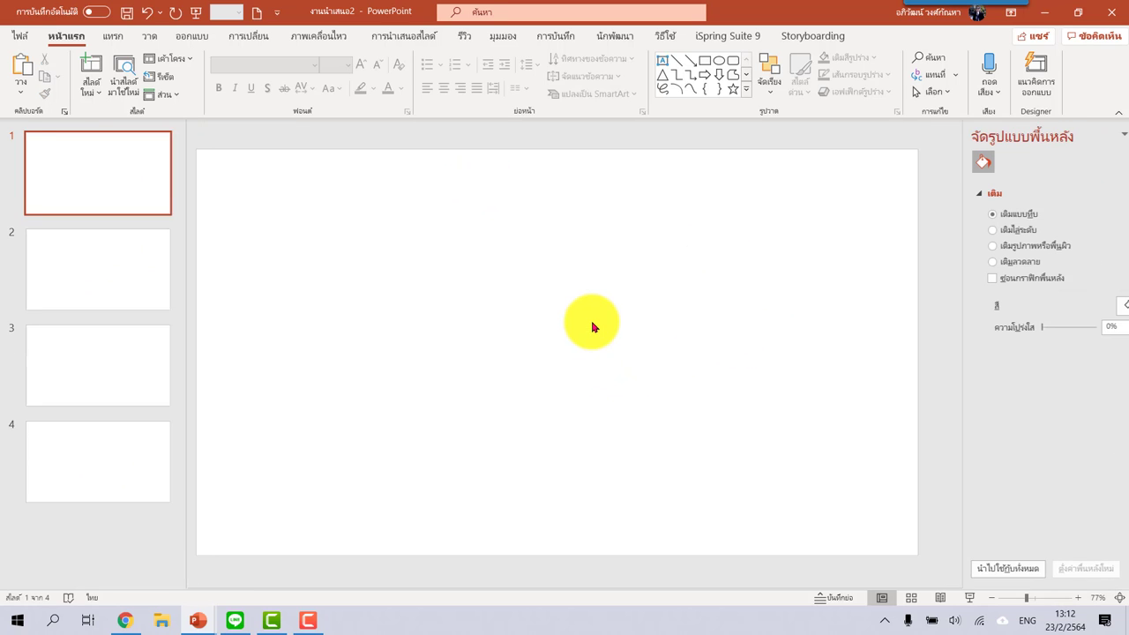
click(1099, 307)
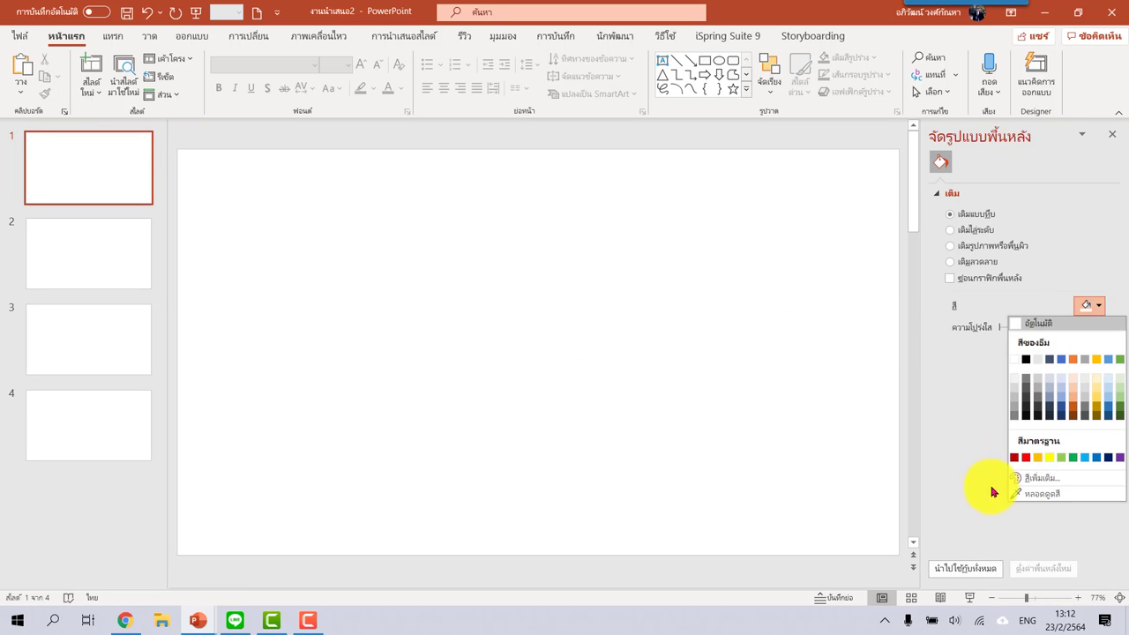
click(1037, 459)
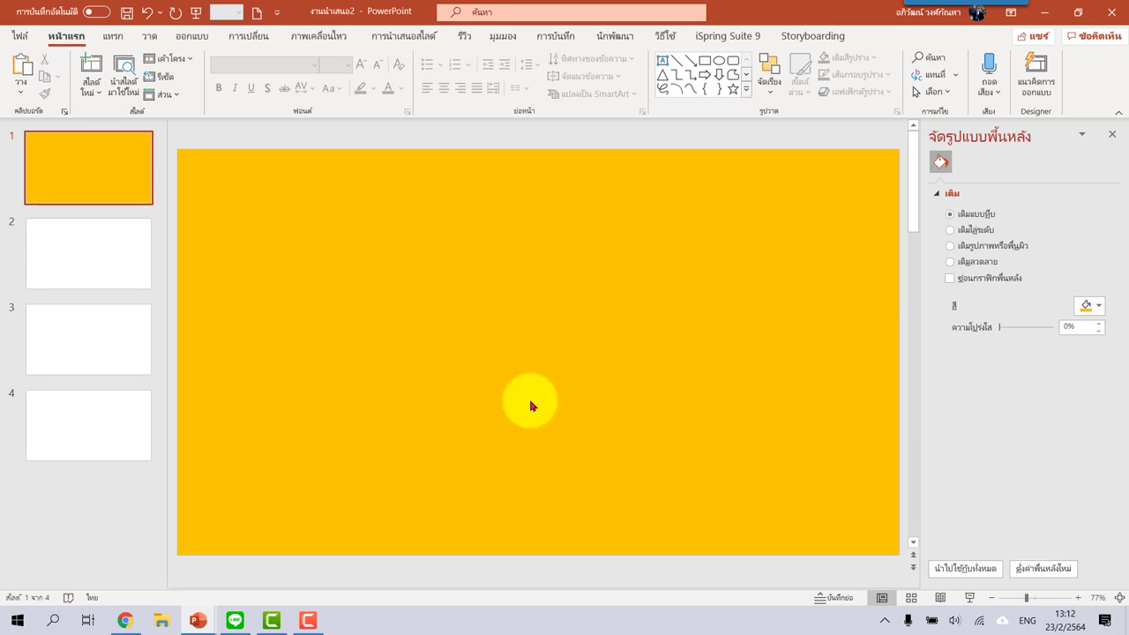
click(111, 262)
click(1090, 309)
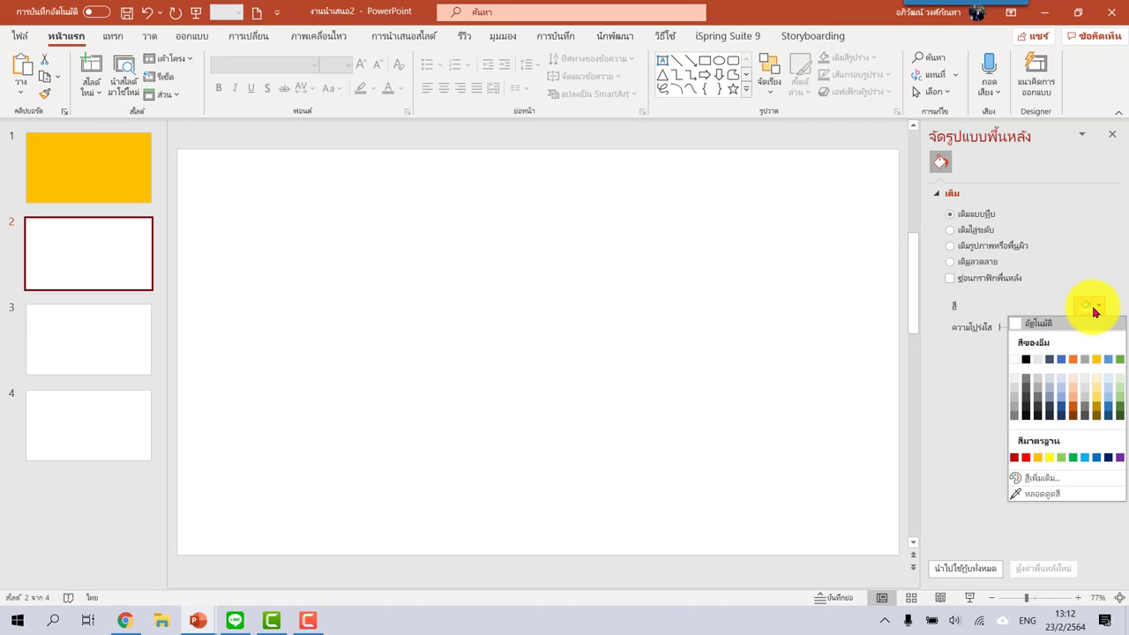
click(1074, 458)
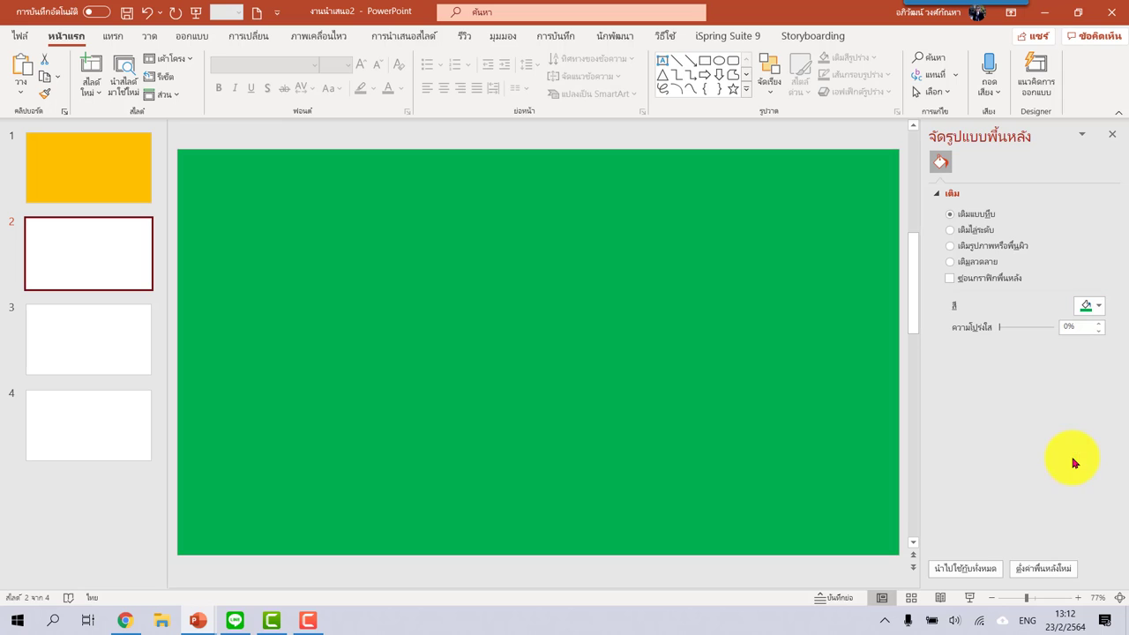
Give slide 3 a solid light-blue background and slide 4 a solid purple one.
click(132, 344)
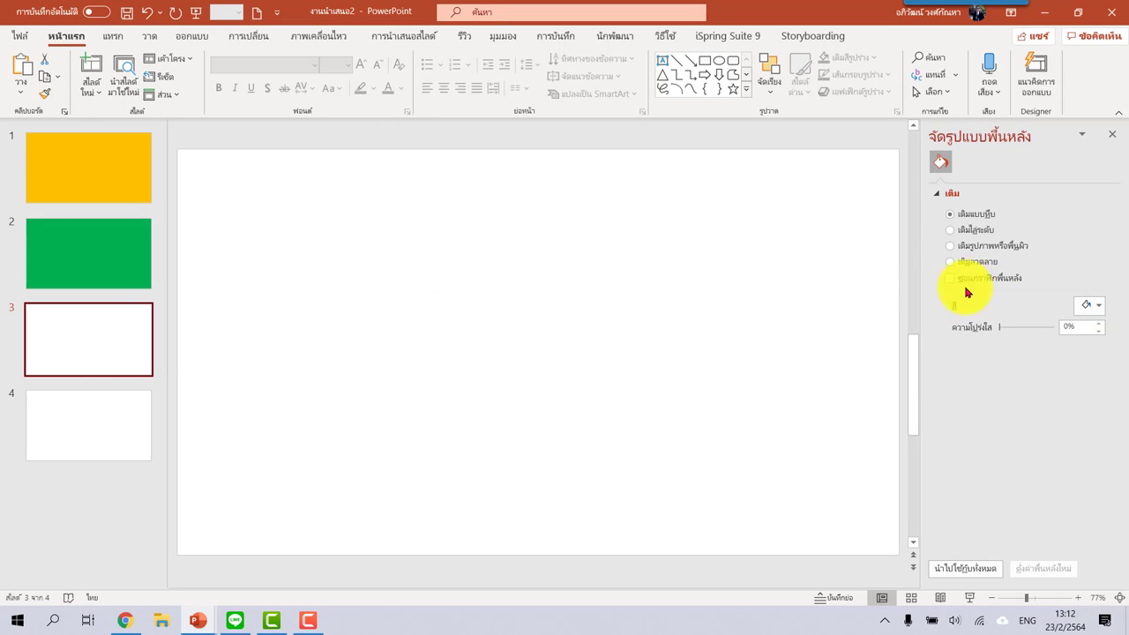
click(1090, 308)
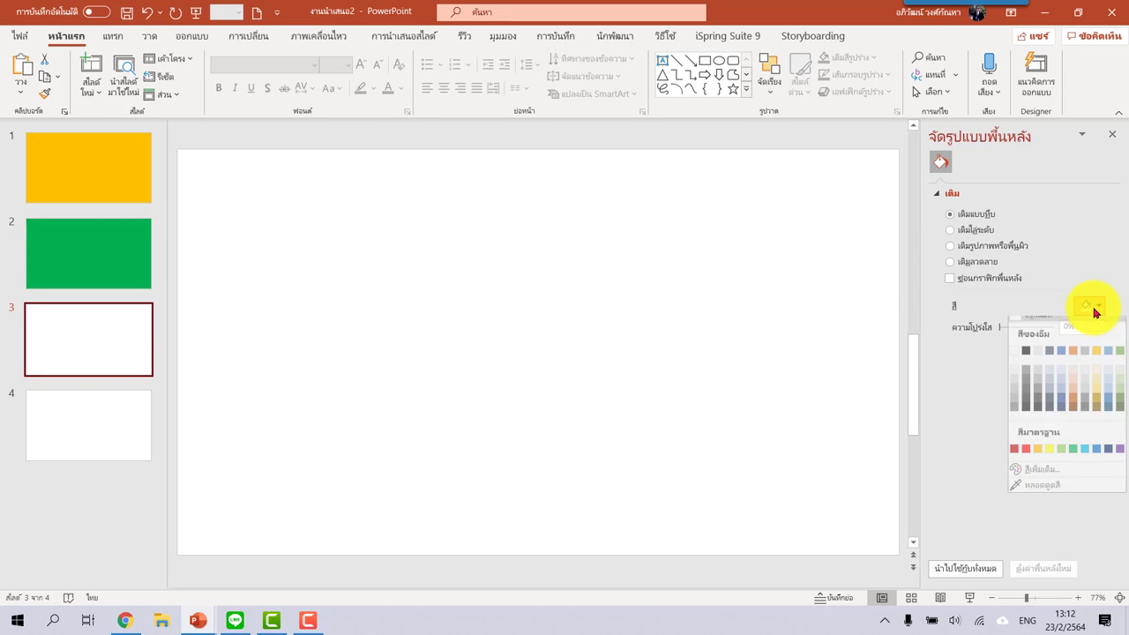
click(1085, 458)
click(109, 435)
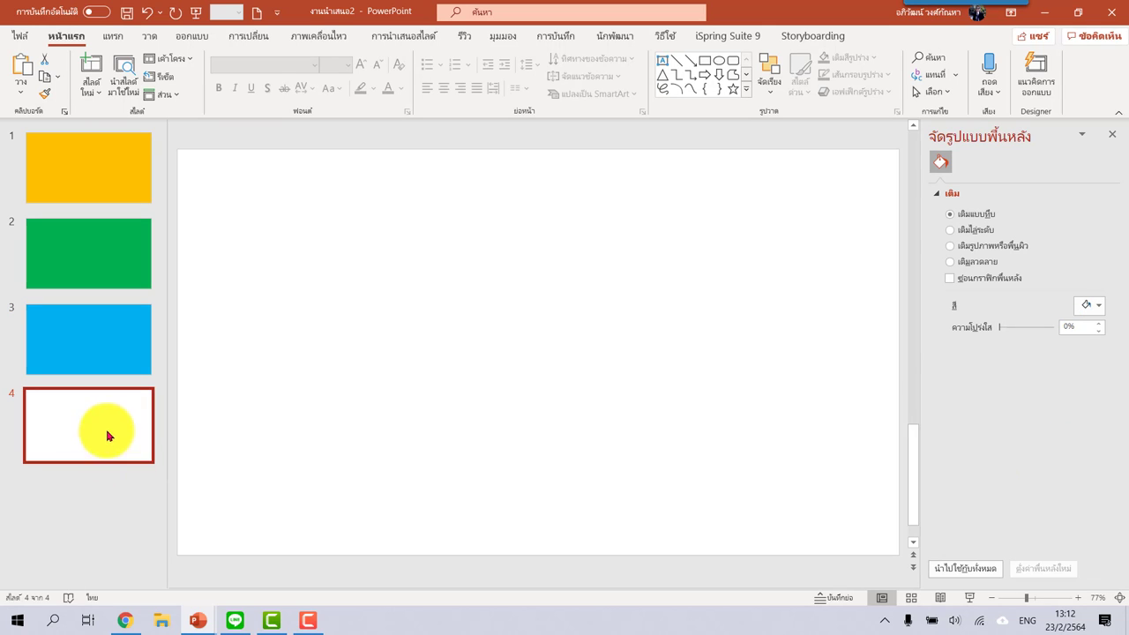
click(1087, 324)
click(1093, 307)
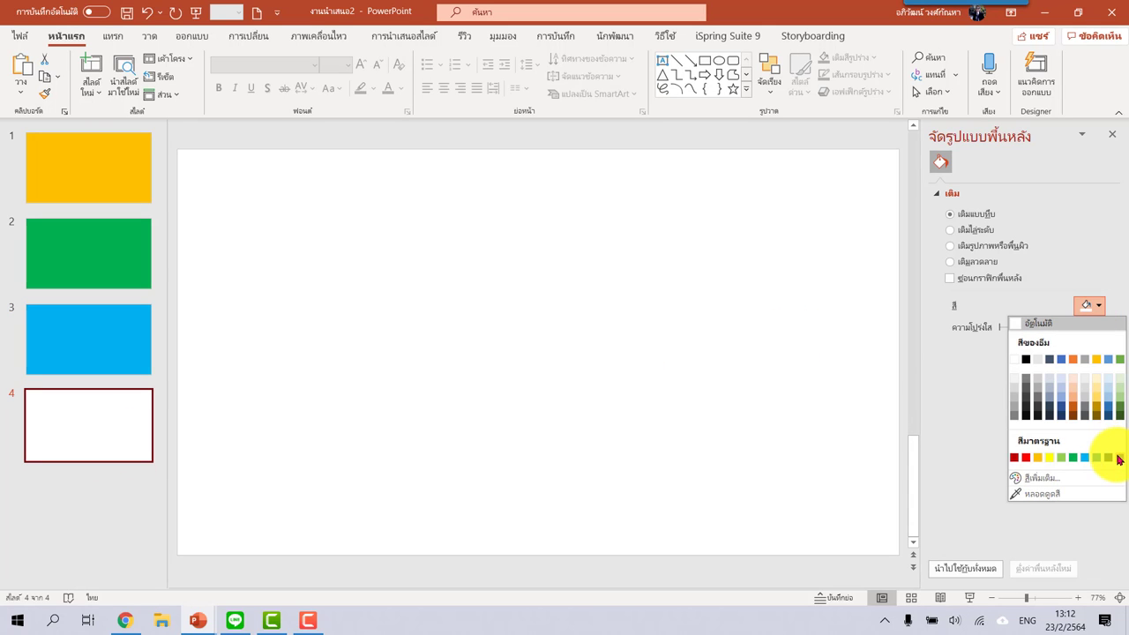
click(1118, 458)
Step through all four slides to check their background colours.
click(264, 357)
click(84, 192)
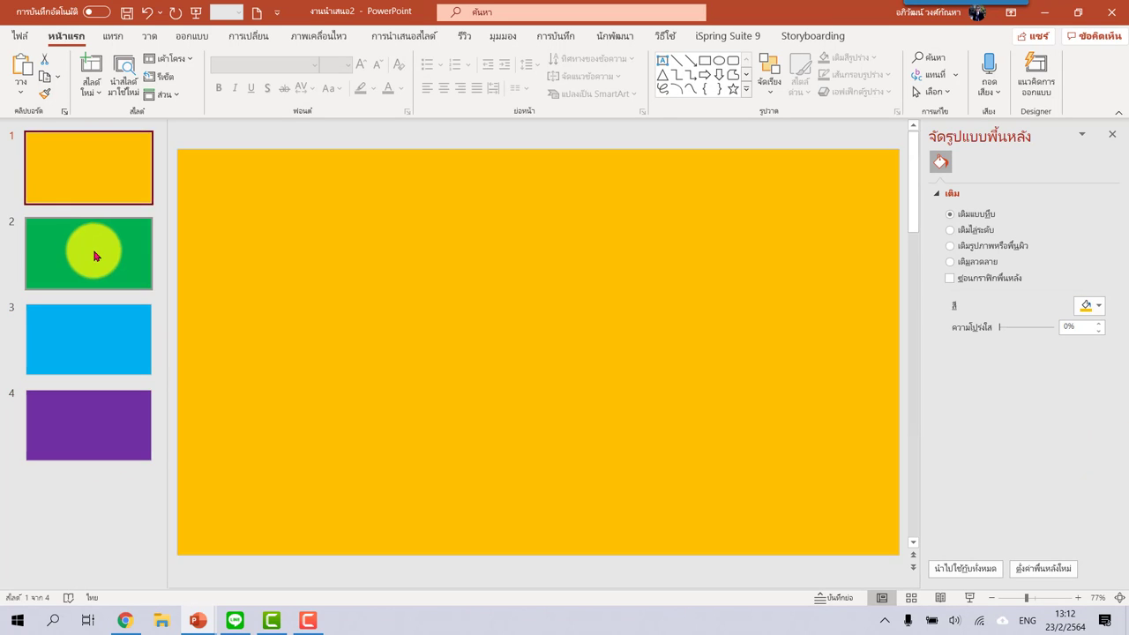
click(97, 256)
click(96, 323)
click(96, 397)
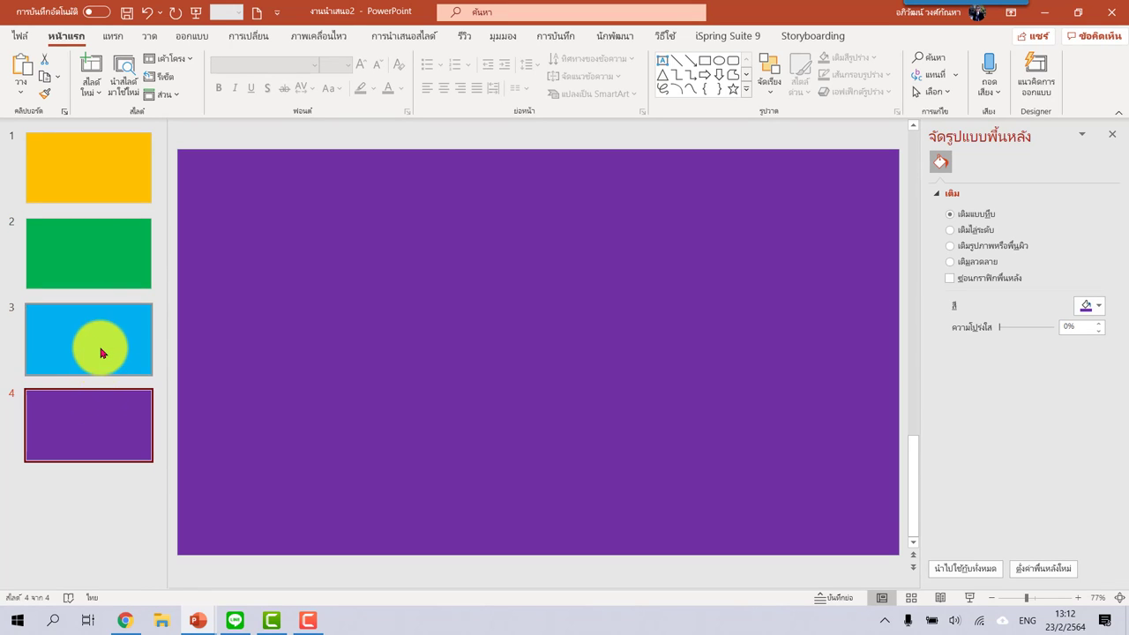
click(101, 352)
click(88, 272)
click(100, 169)
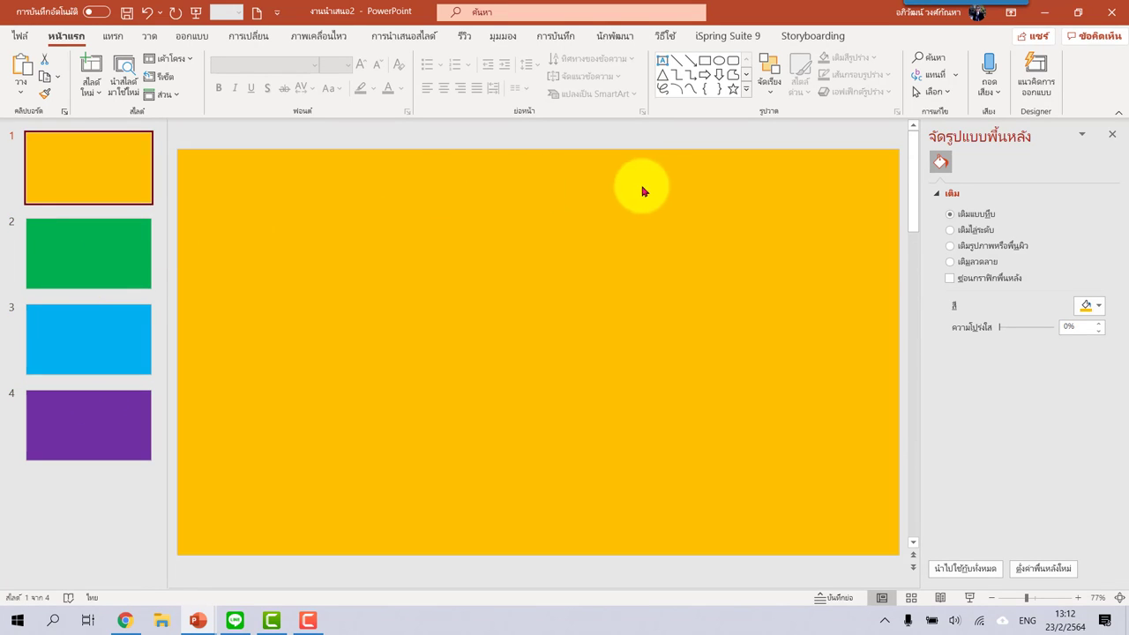
Add a text box on slide 1's left holding a white number 1 at size 88.
click(663, 65)
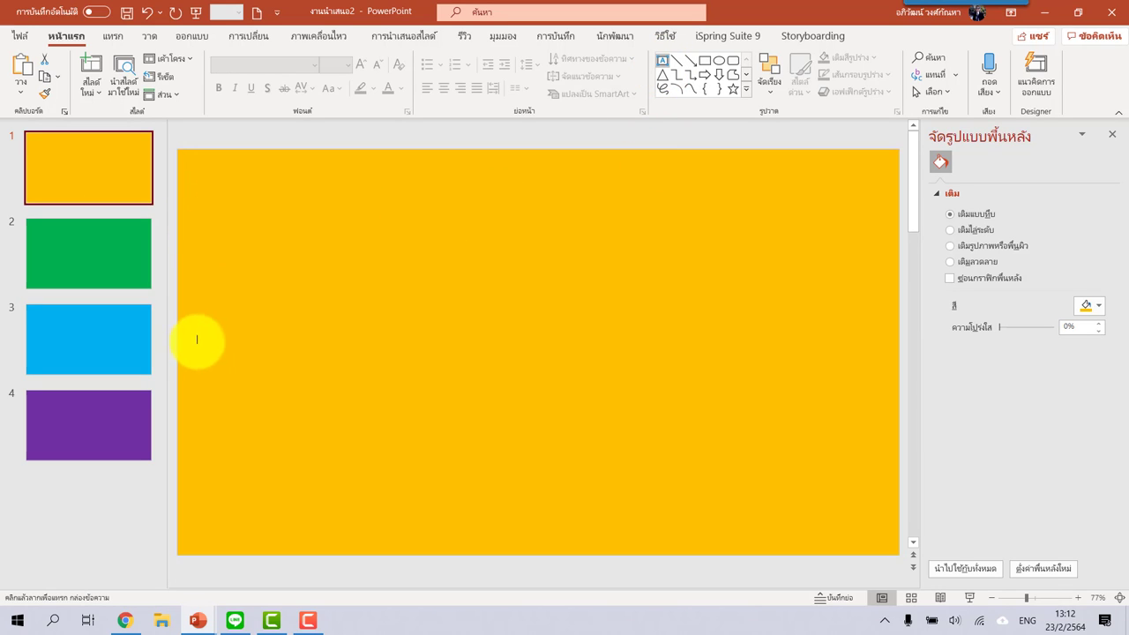
drag(188, 319, 265, 394)
text(1)
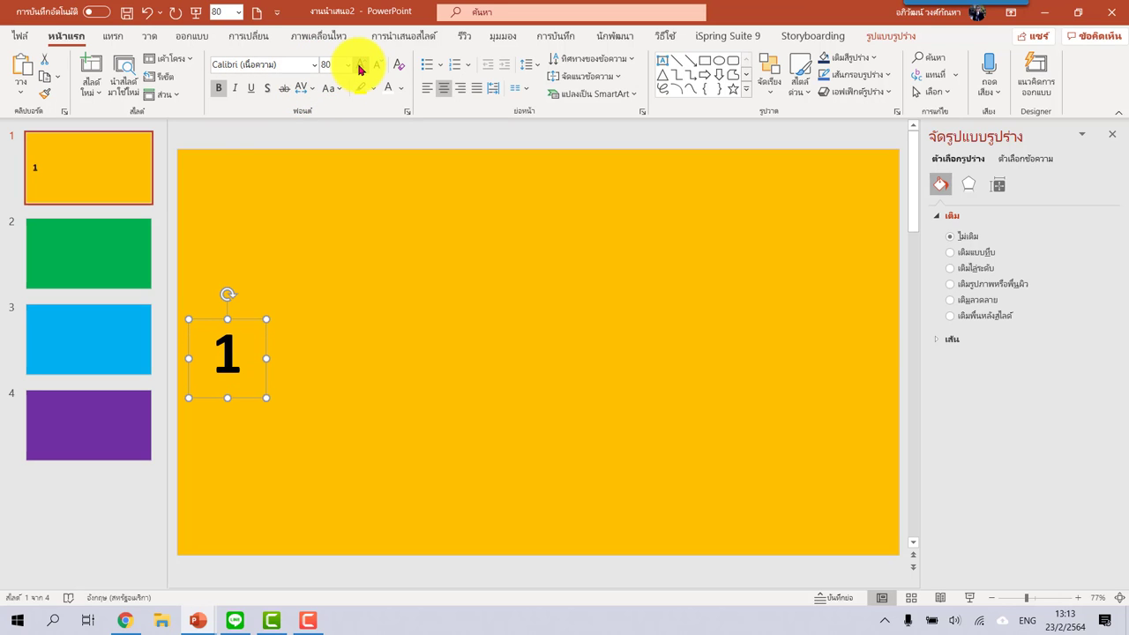
click(360, 68)
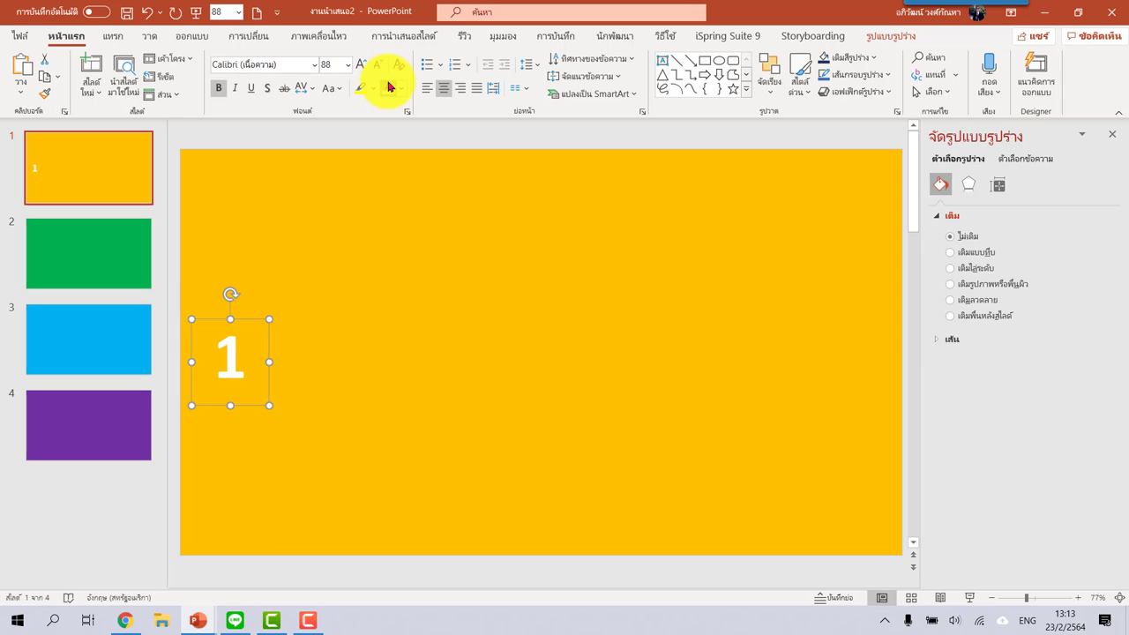
Paste the number box onto slides 2–4 and change it to 2, 3 and 4.
click(121, 247)
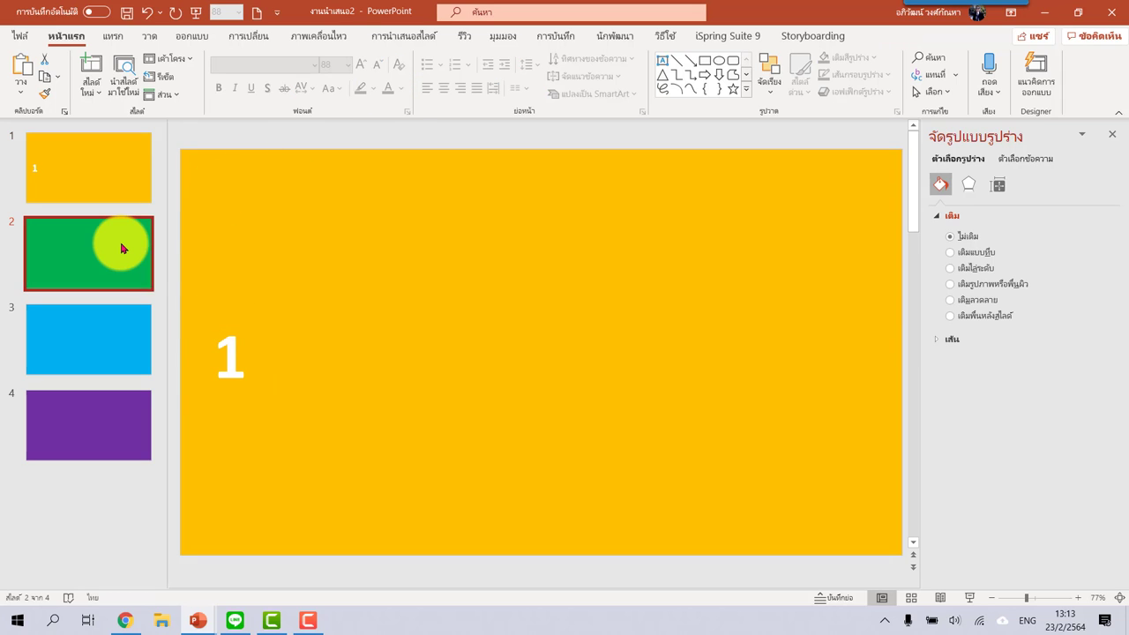
key(ctrl+v)
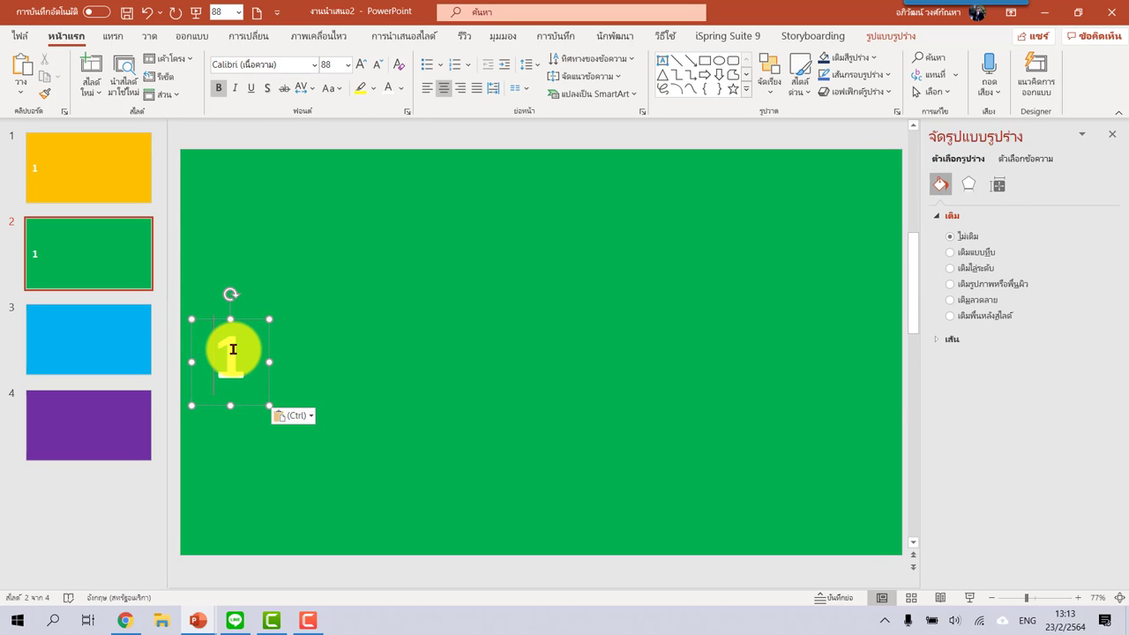
text(2)
click(111, 357)
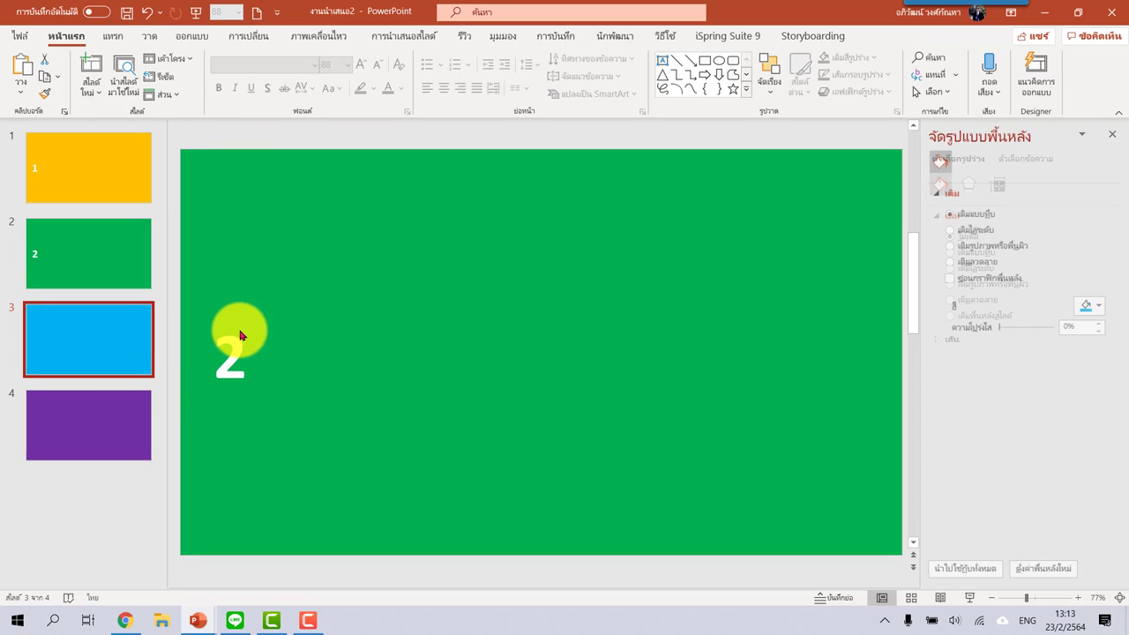
key(ctrl+v)
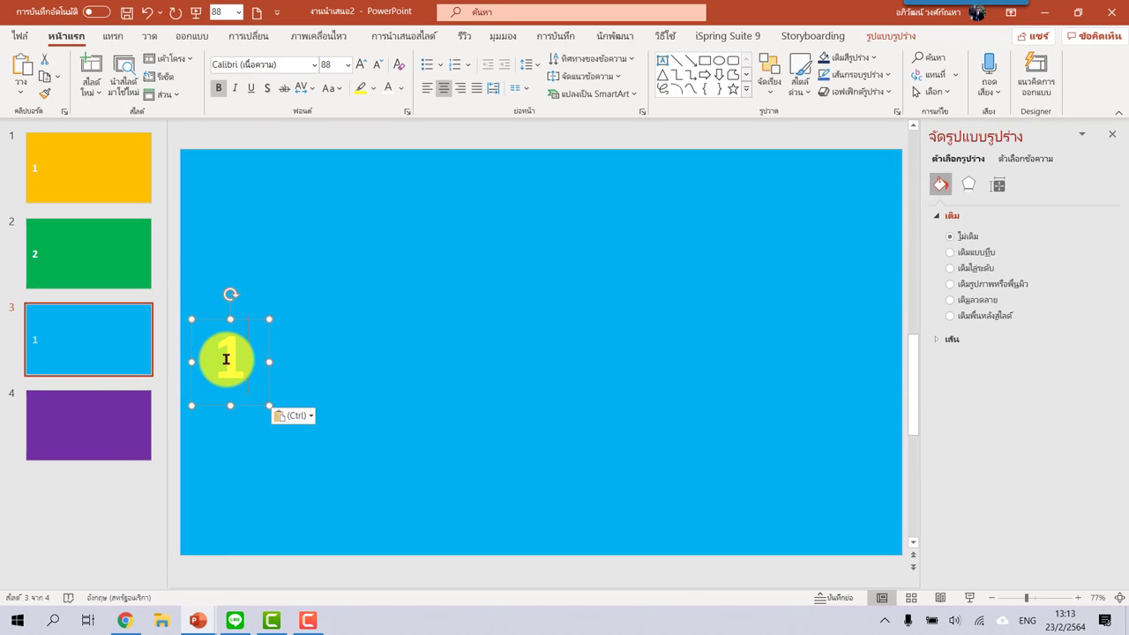
text(3)
click(120, 430)
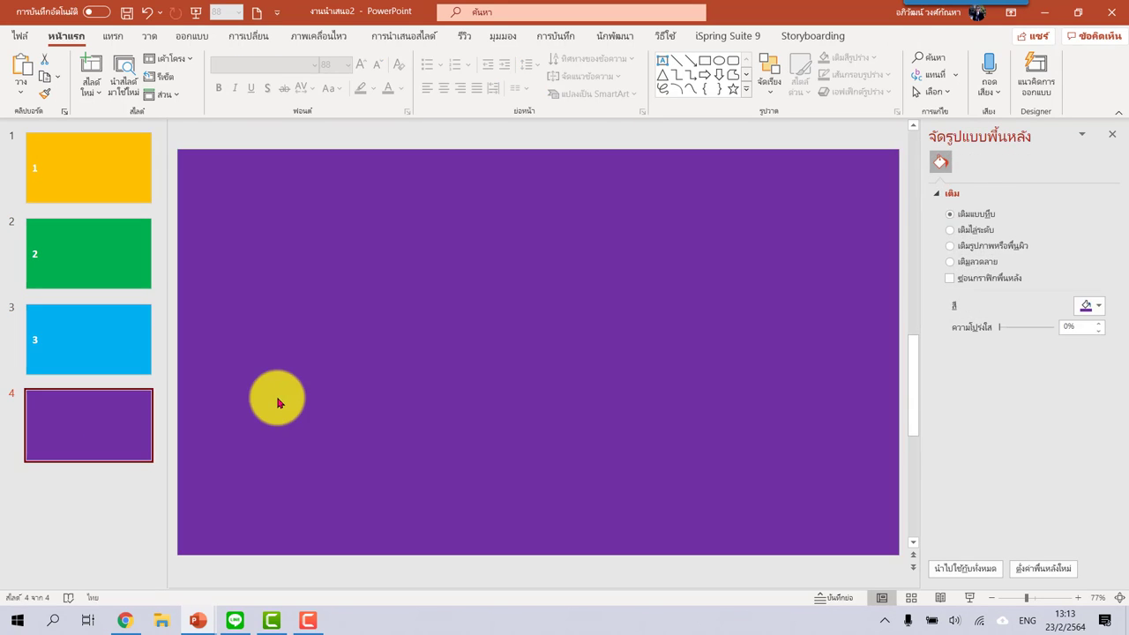
key(ctrl+v)
double_click(227, 354)
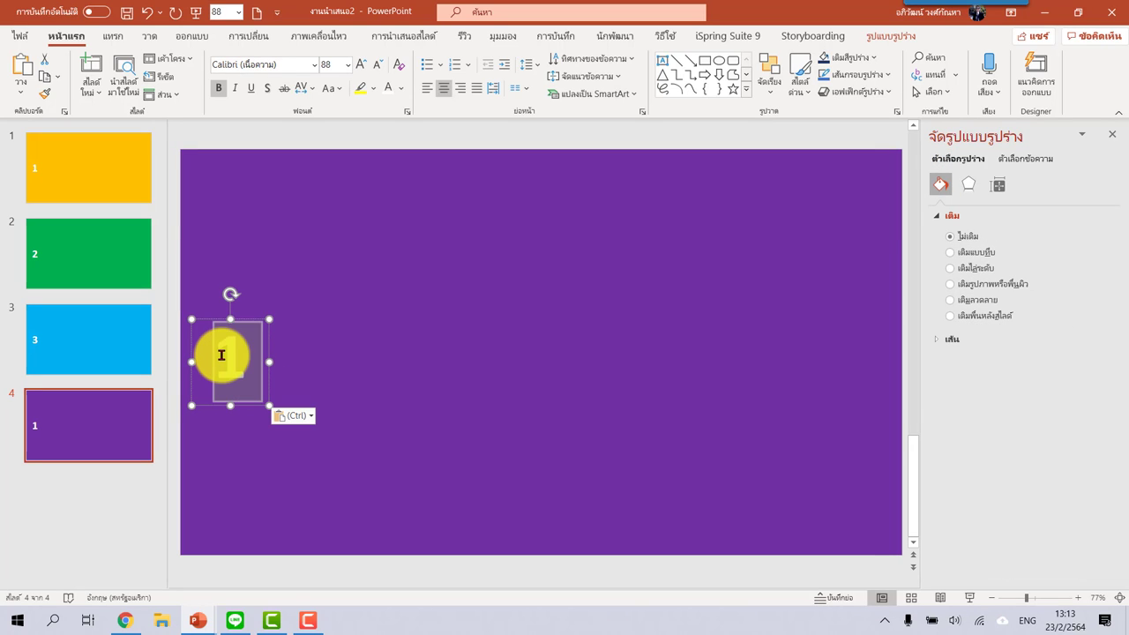
text(4)
click(243, 127)
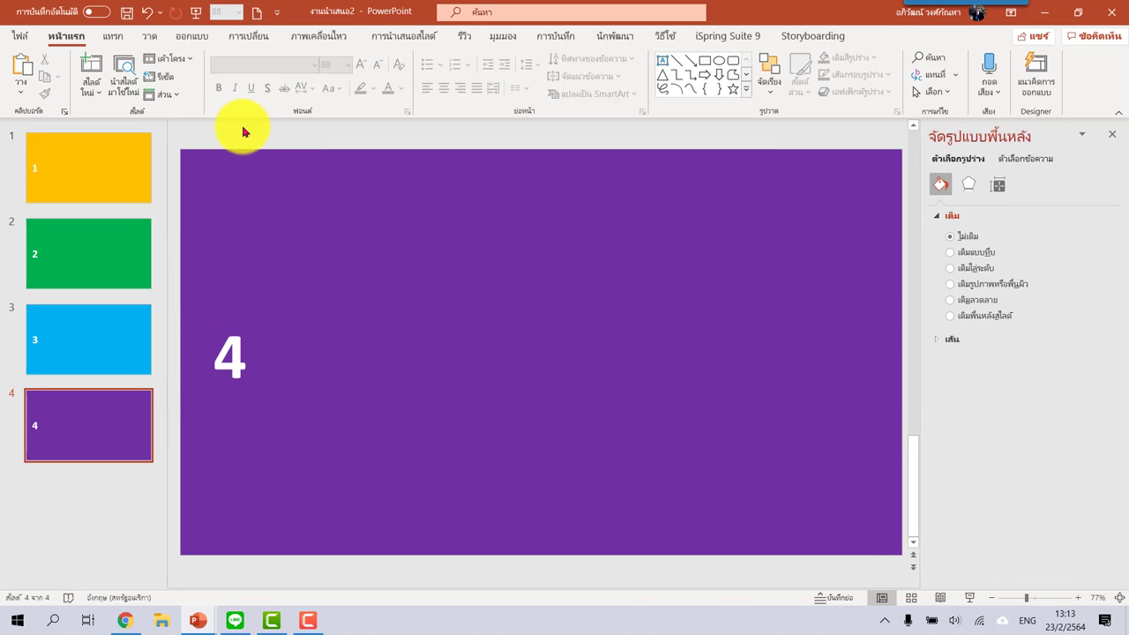
click(126, 182)
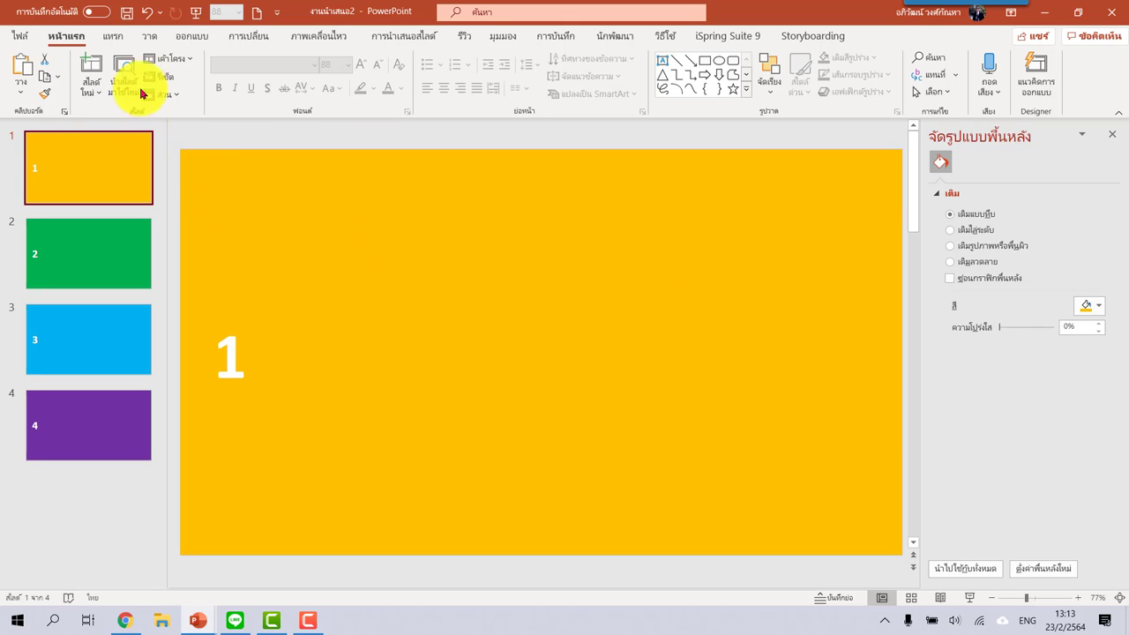
click(114, 38)
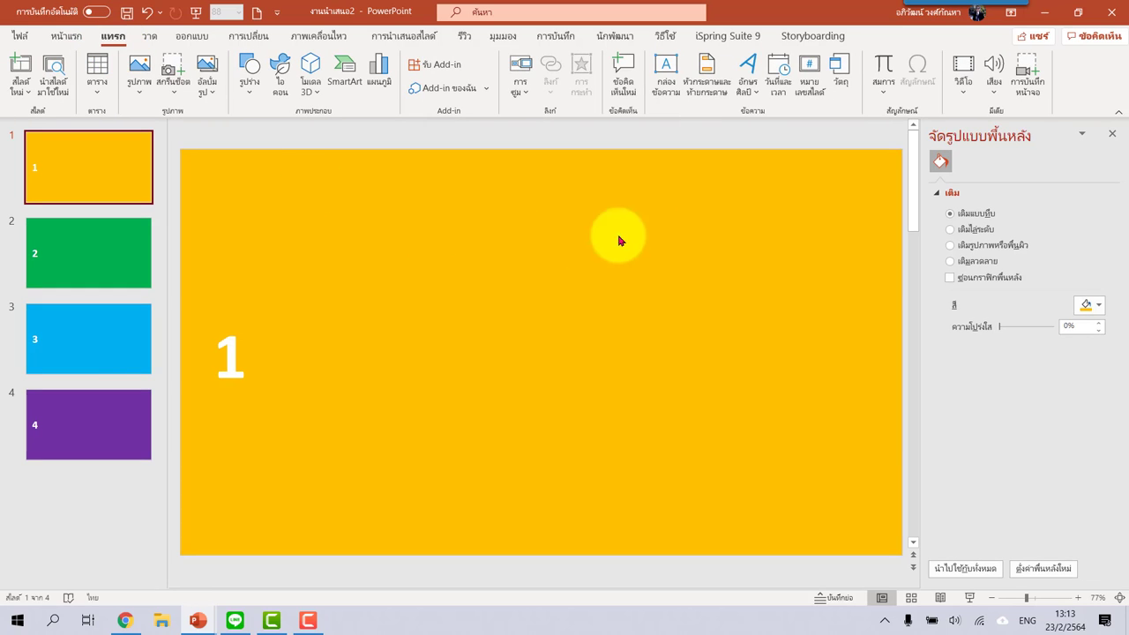
Insert the Title video file from the Desktop onto slide 1 using Video on My PC.
click(969, 98)
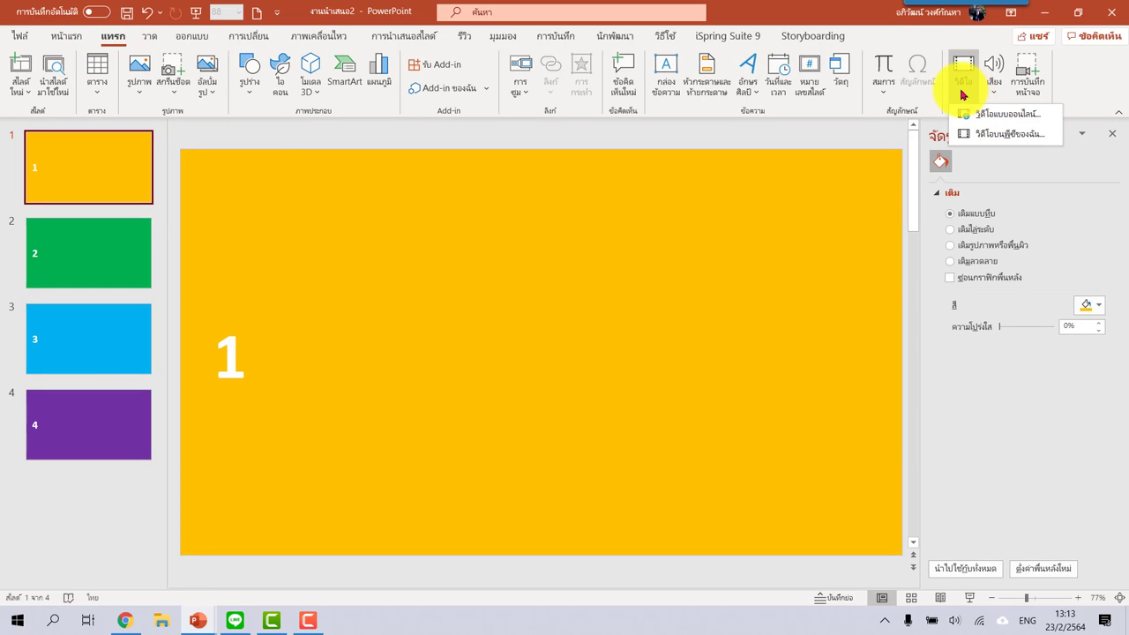
click(1012, 134)
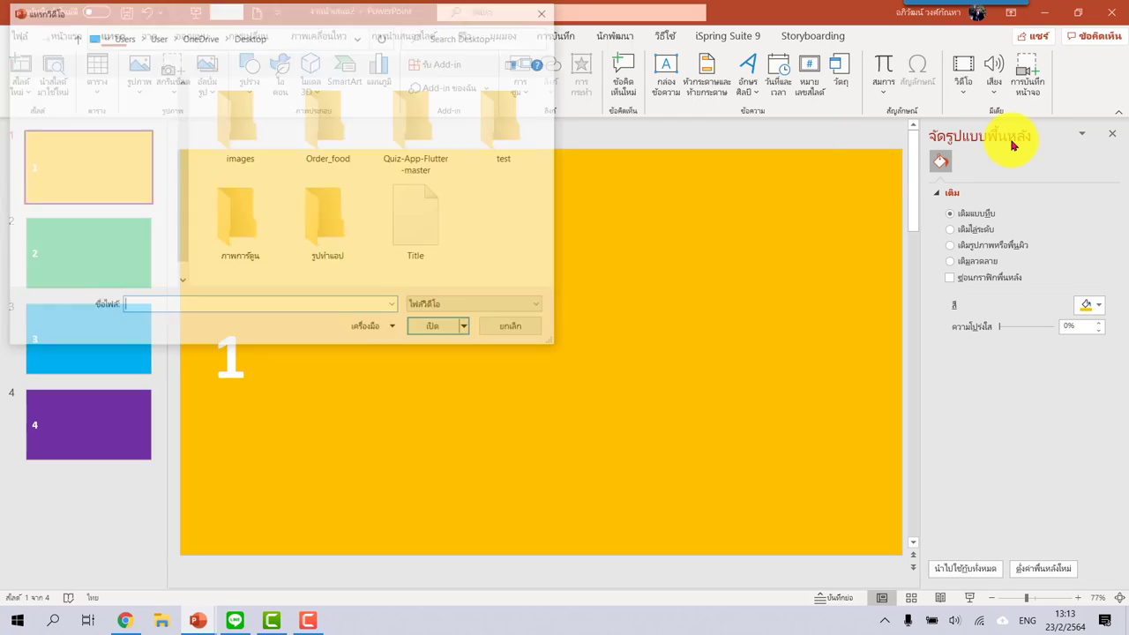
click(391, 241)
click(414, 227)
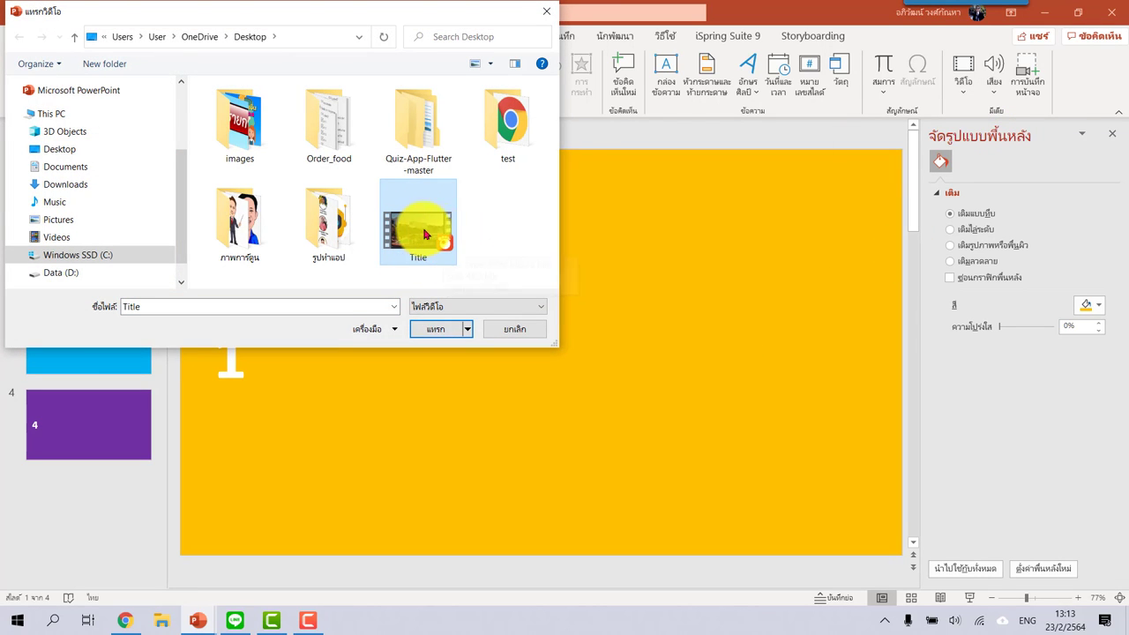
click(435, 333)
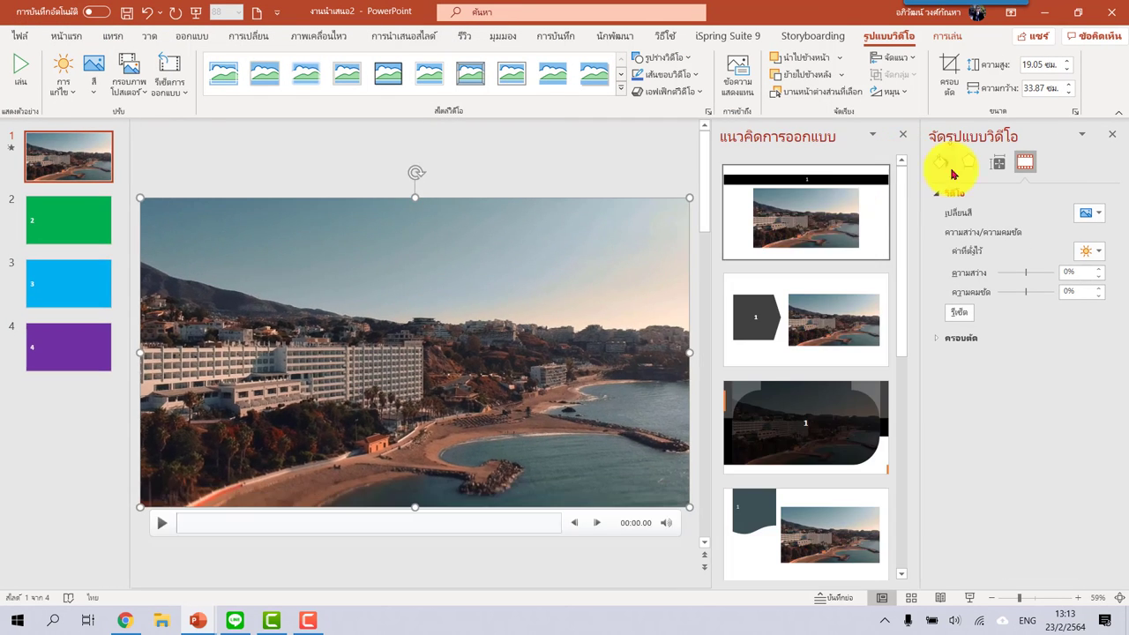
Resize the slide 1 video to 13.56 × 24.1 cm and move it right of the number 1.
click(902, 135)
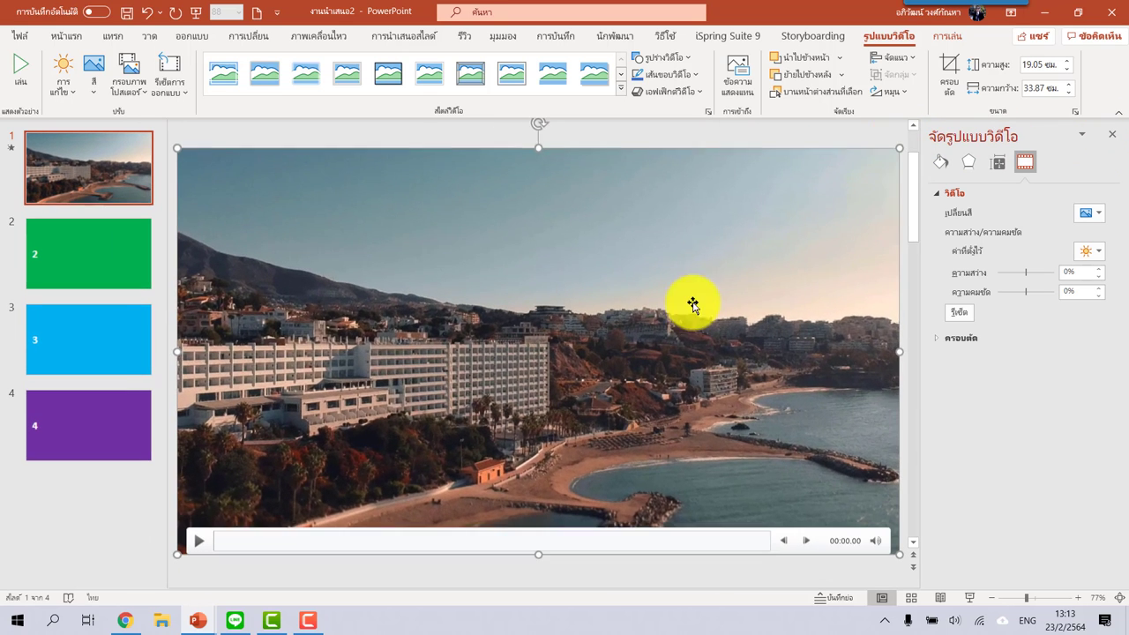
drag(898, 153, 693, 261)
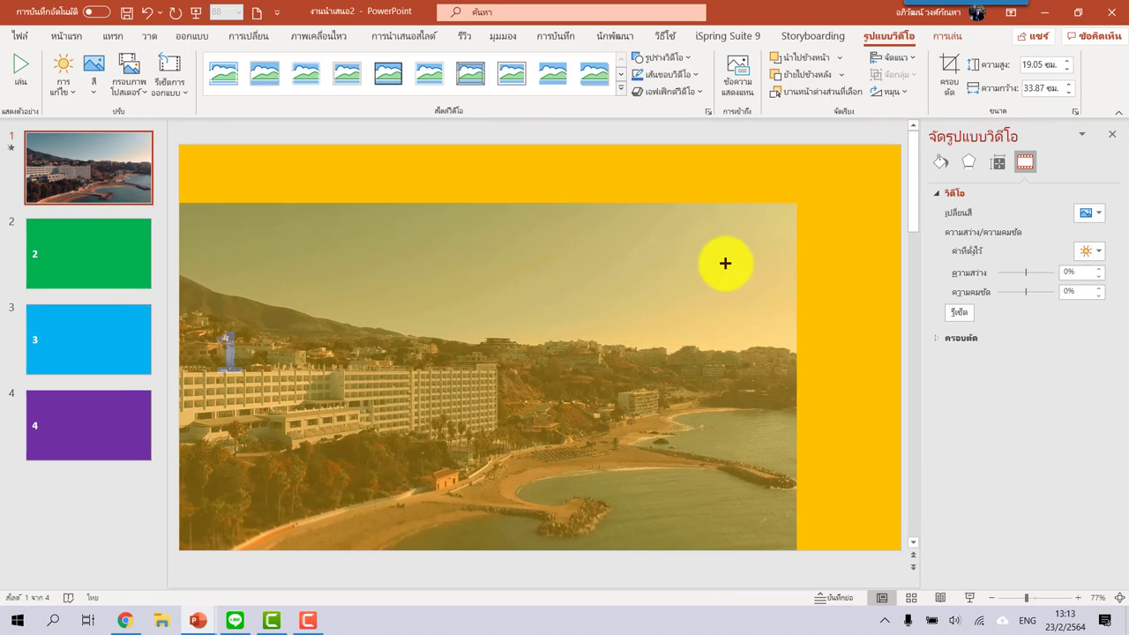
drag(625, 328, 701, 315)
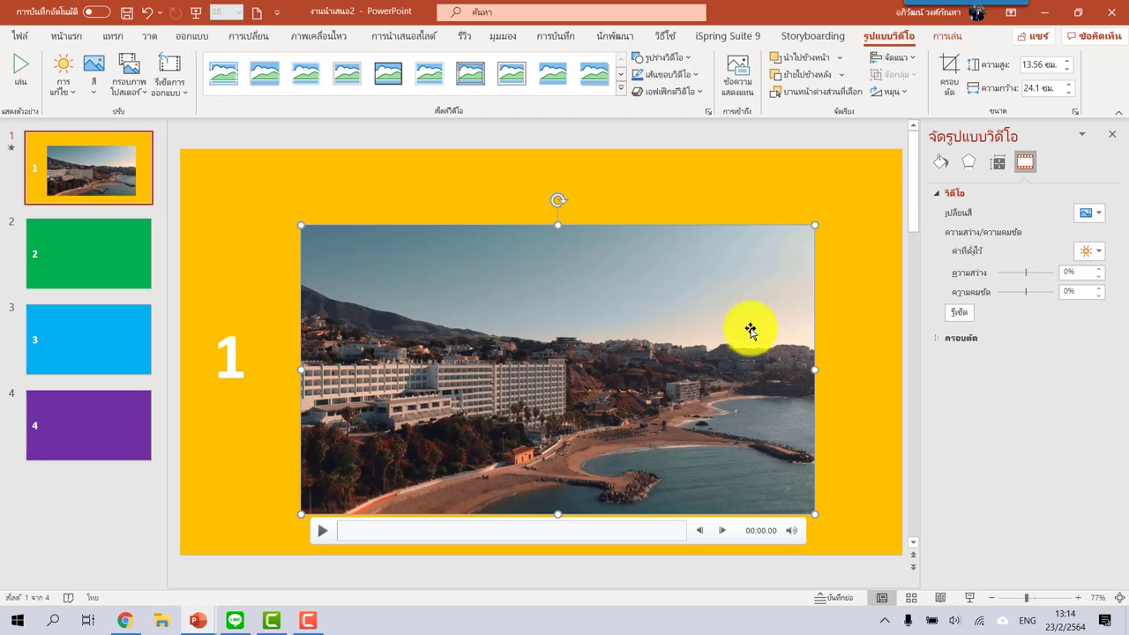
click(701, 180)
click(625, 352)
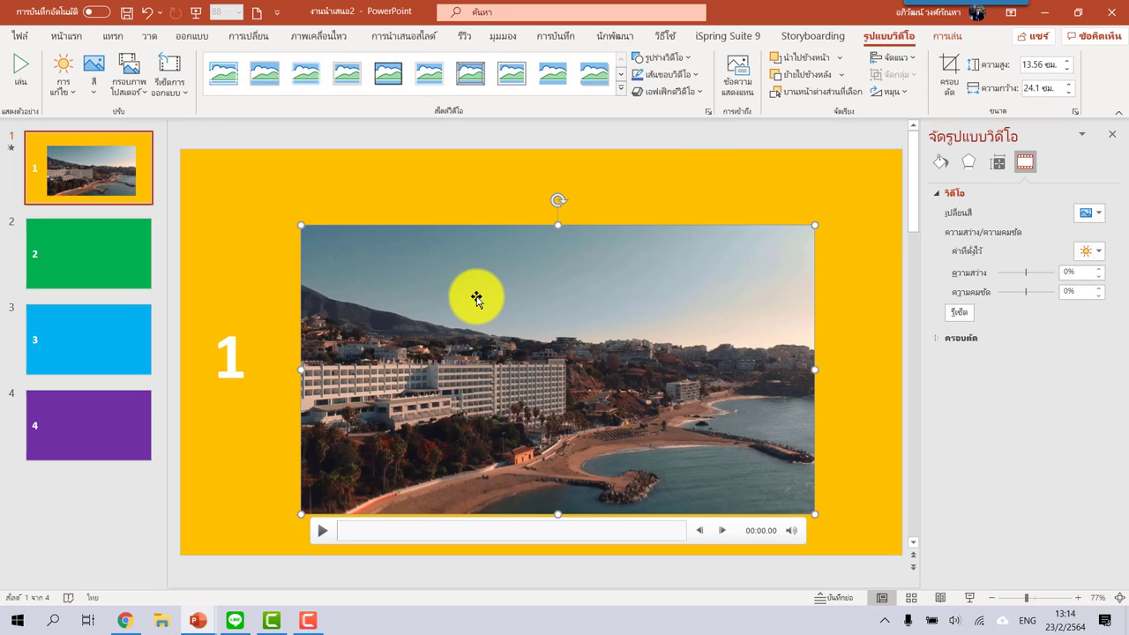
Look over slides 2–4, then return to slide 1 and reselect its video.
click(86, 249)
click(118, 336)
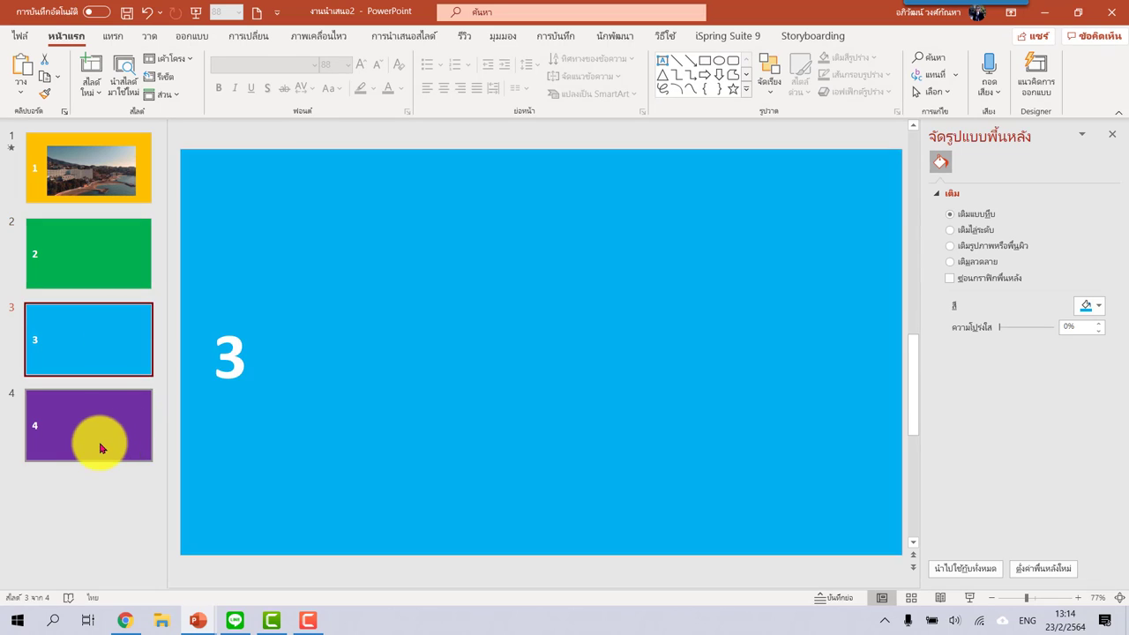
click(100, 444)
click(93, 171)
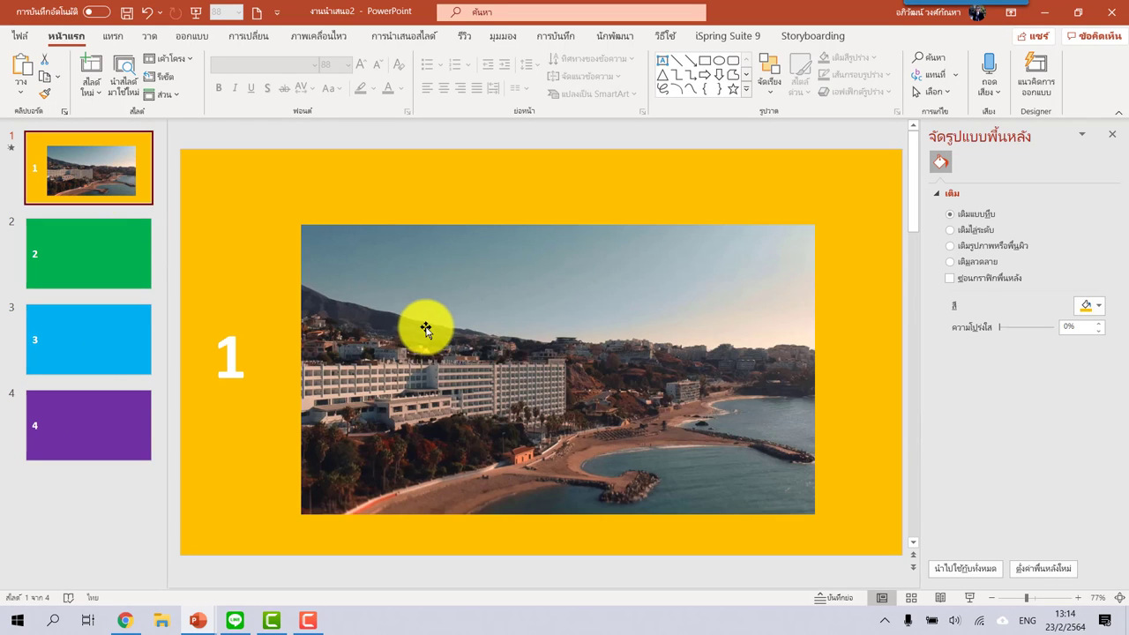
click(423, 323)
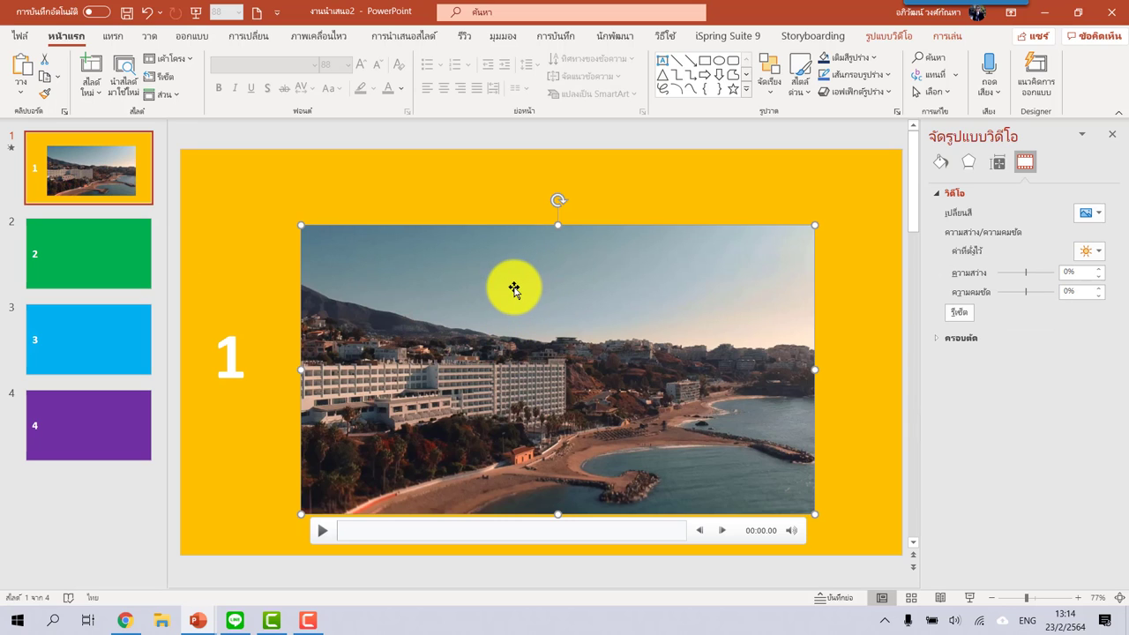
Apply the Simple Frame, White video style to the slide 1 video.
click(882, 39)
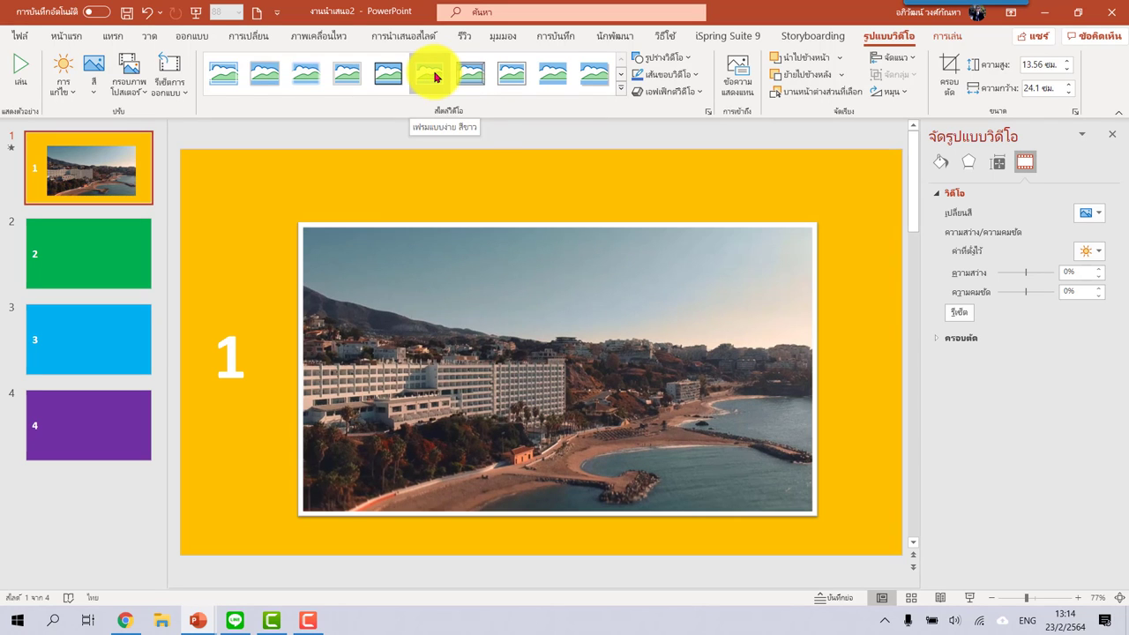
click(434, 78)
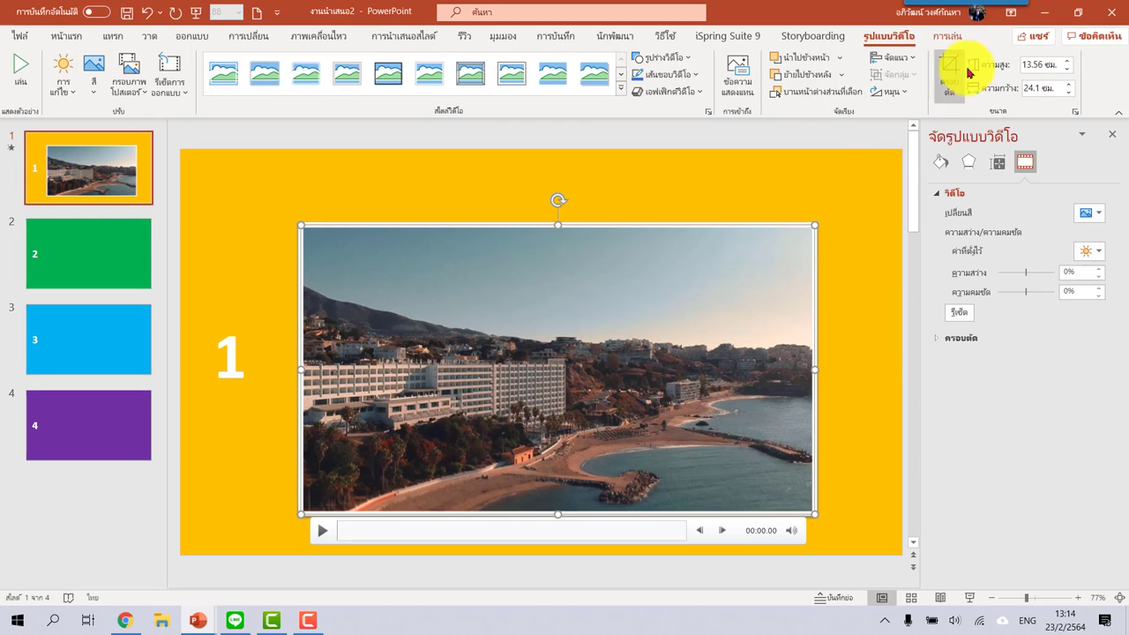
click(947, 40)
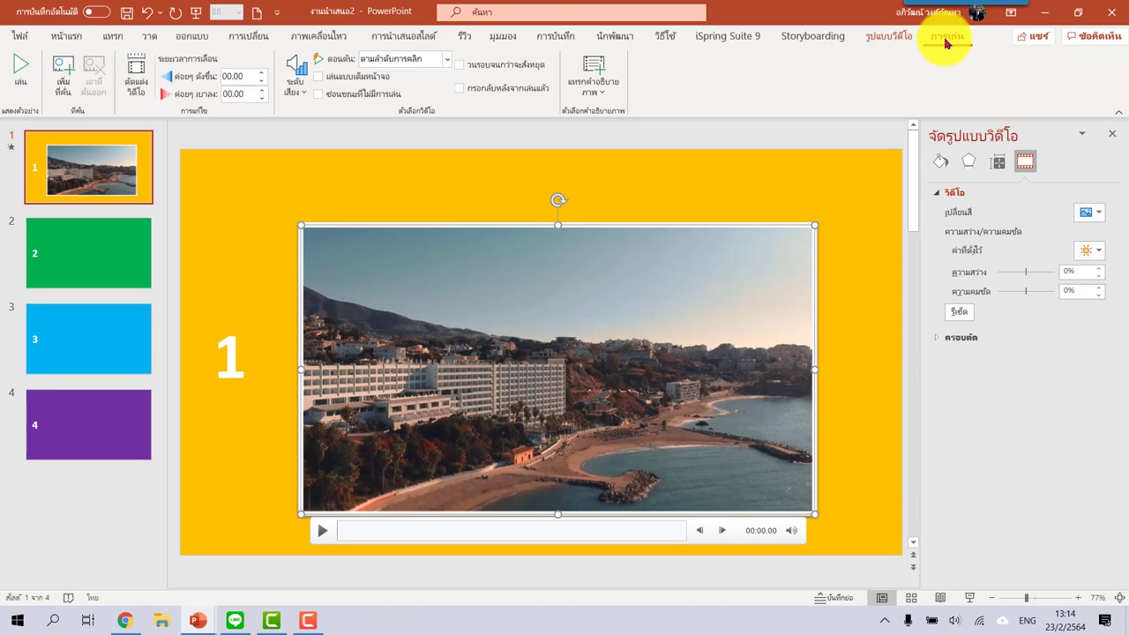
Set the slide 1 video's Start option to Automatically.
click(410, 64)
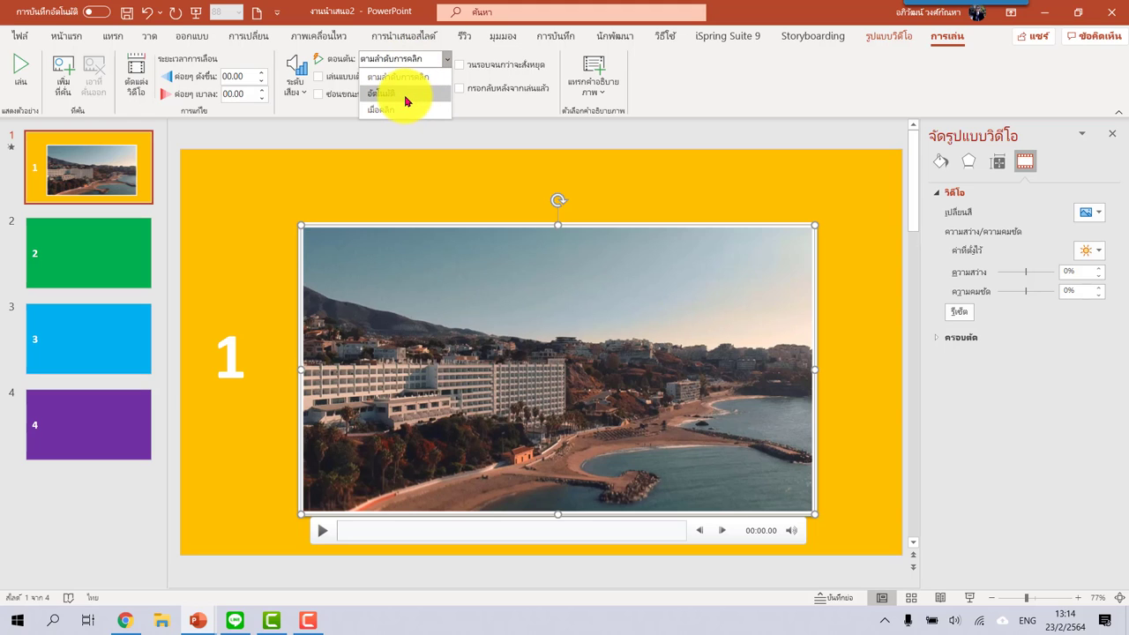
click(408, 101)
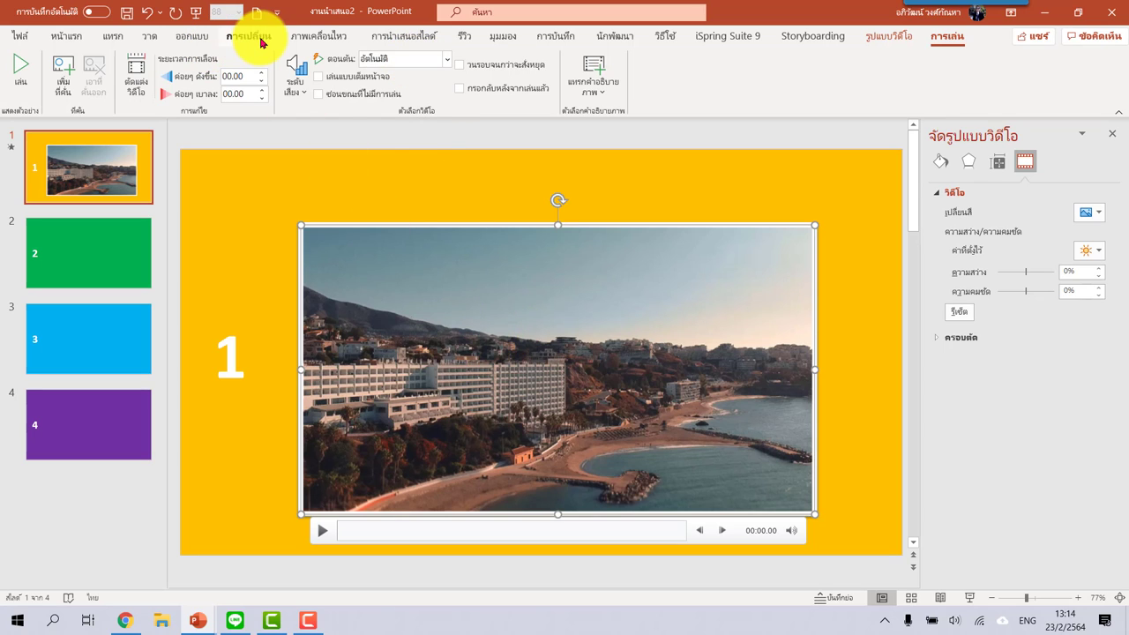
click(319, 42)
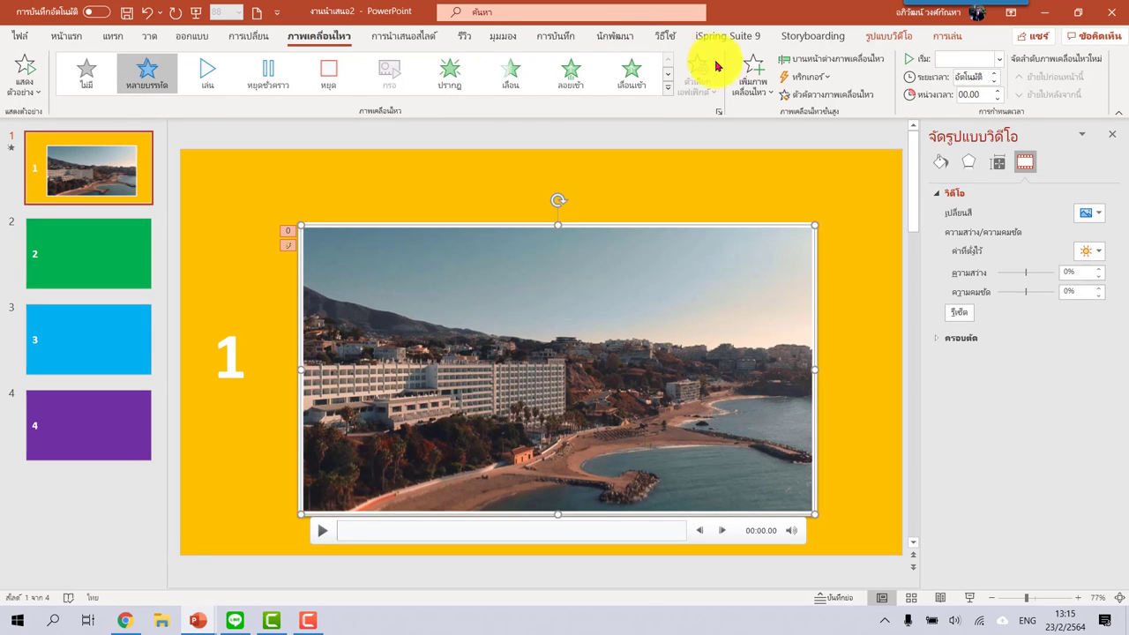
In the Animation Pane, set the video's Play effect to stop playing after 4 slides.
click(838, 60)
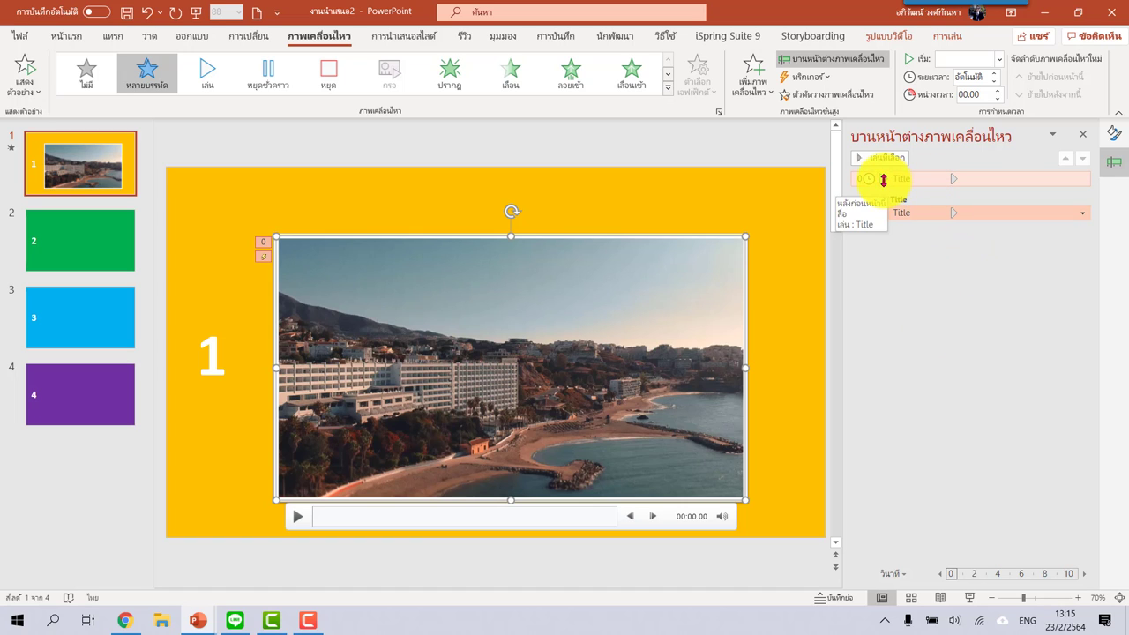
mouse_move(889, 188)
mouse_down()
mouse_move(874, 176)
mouse_move(897, 234)
mouse_up()
click(885, 213)
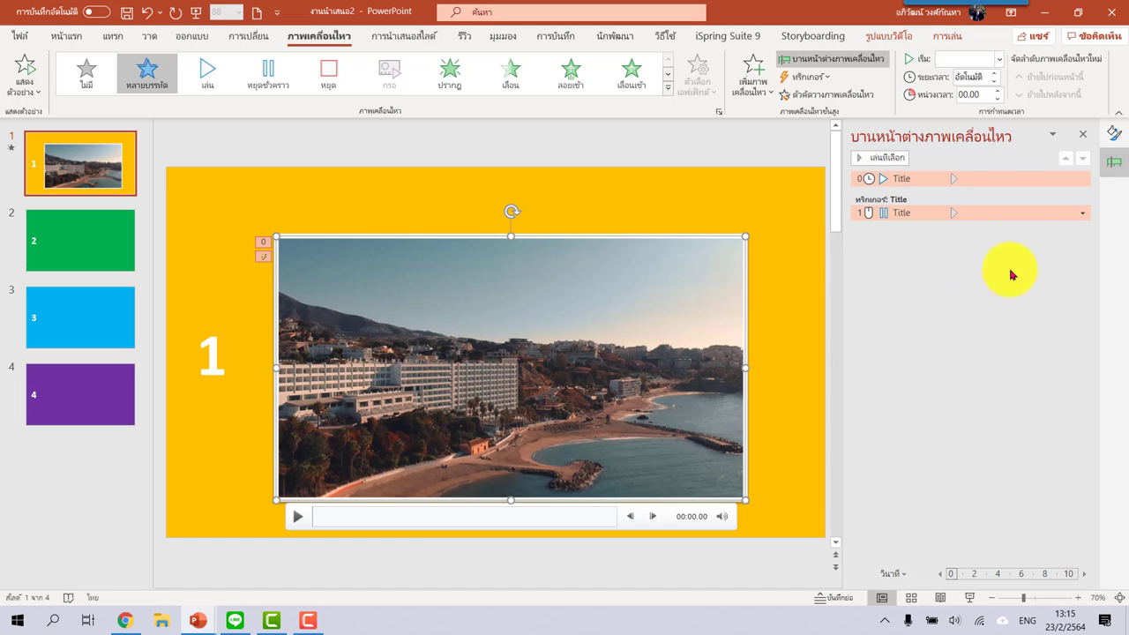
click(983, 178)
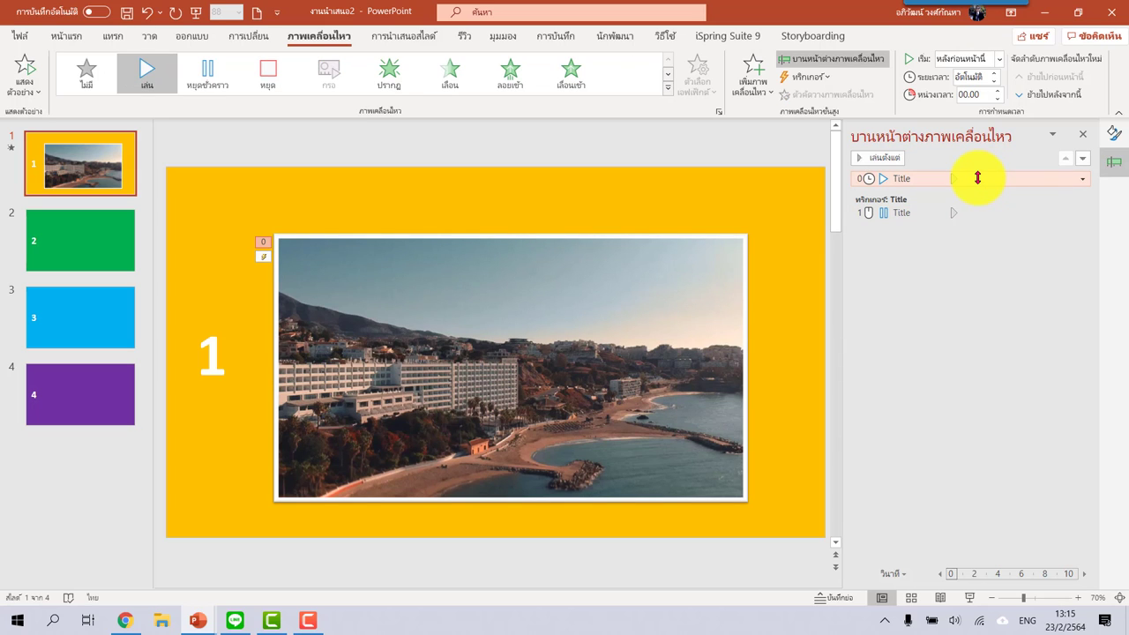
click(1082, 181)
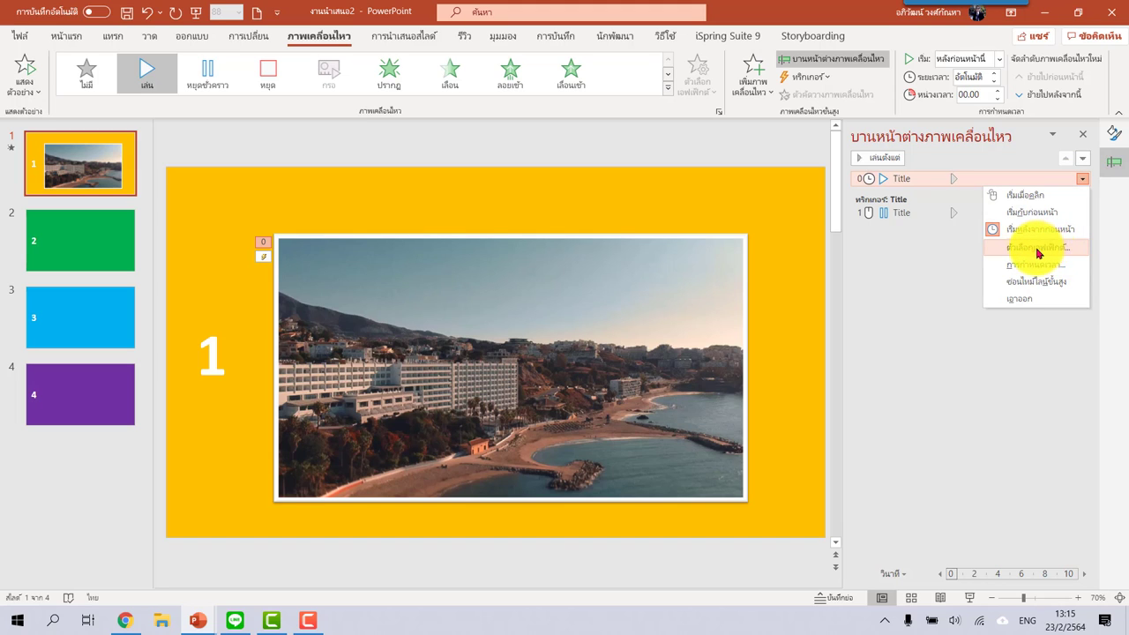
click(1065, 248)
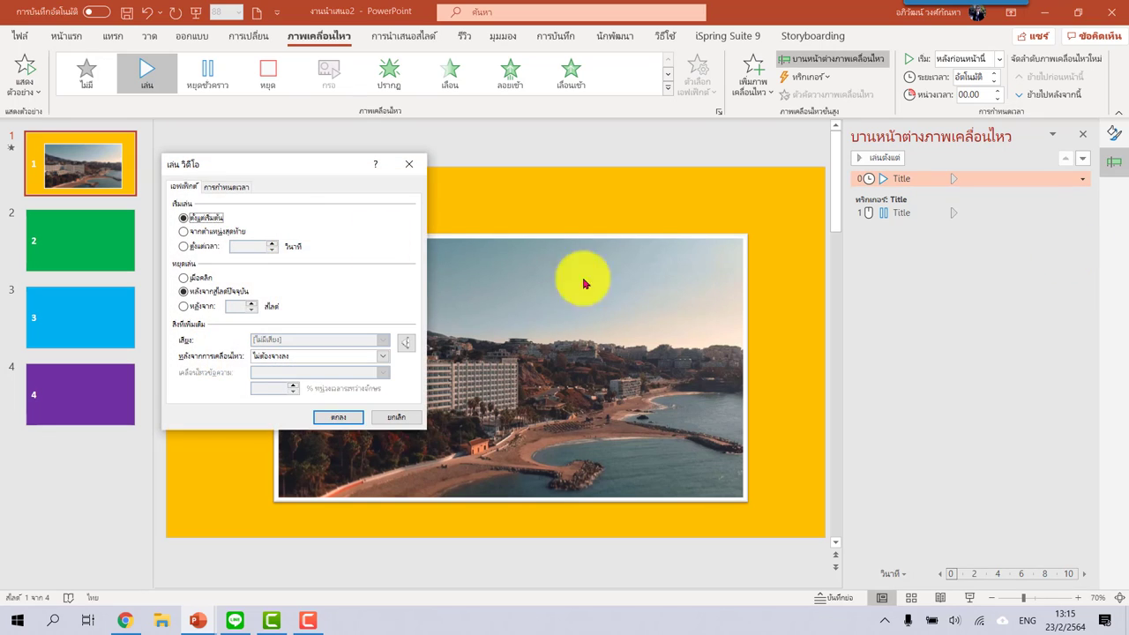
drag(303, 168, 432, 166)
text(4)
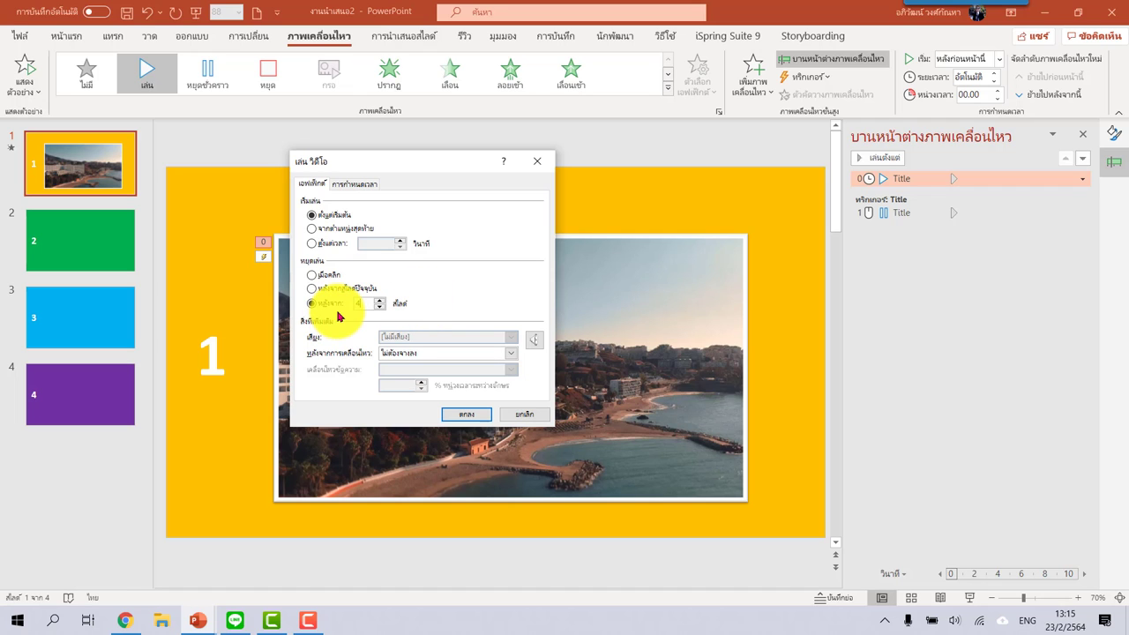
click(466, 415)
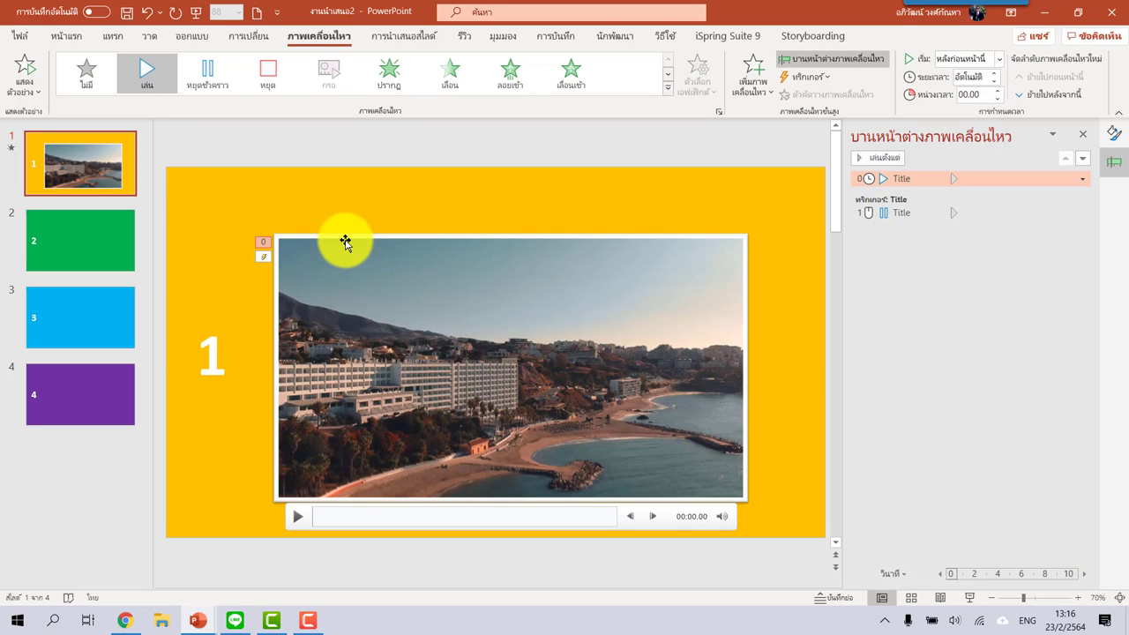
click(1083, 135)
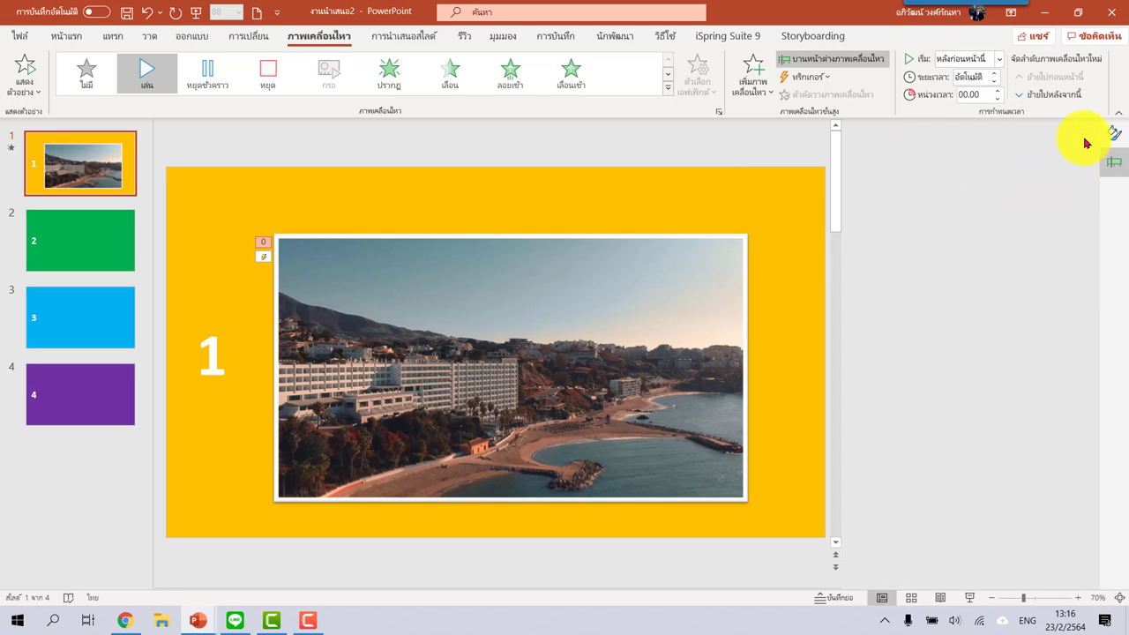
click(1114, 138)
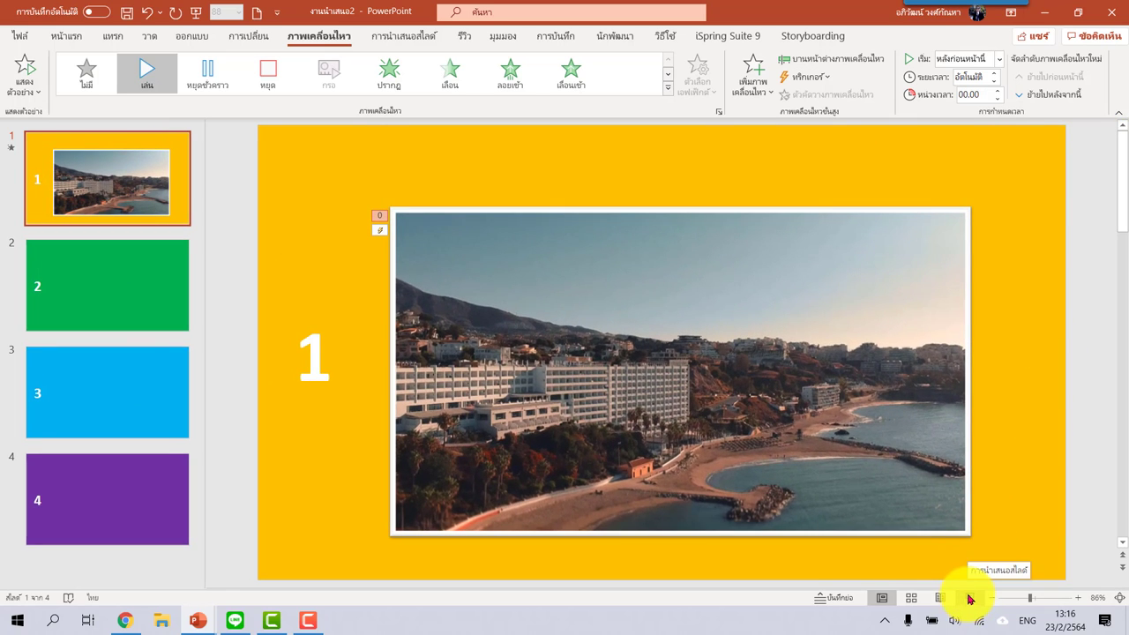
click(969, 598)
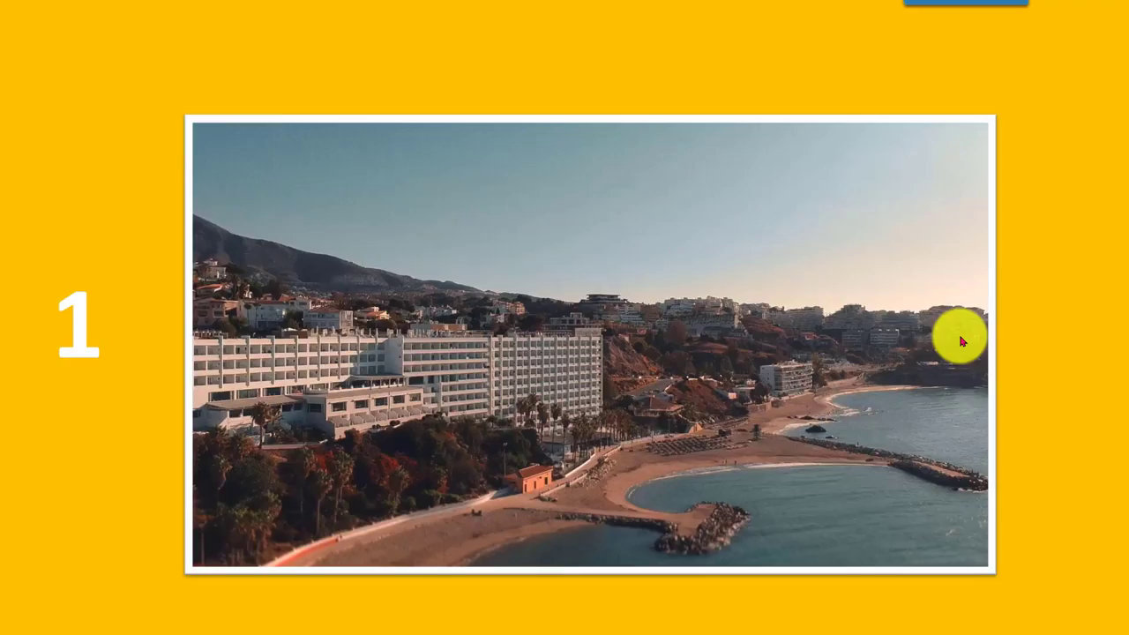
key(Escape)
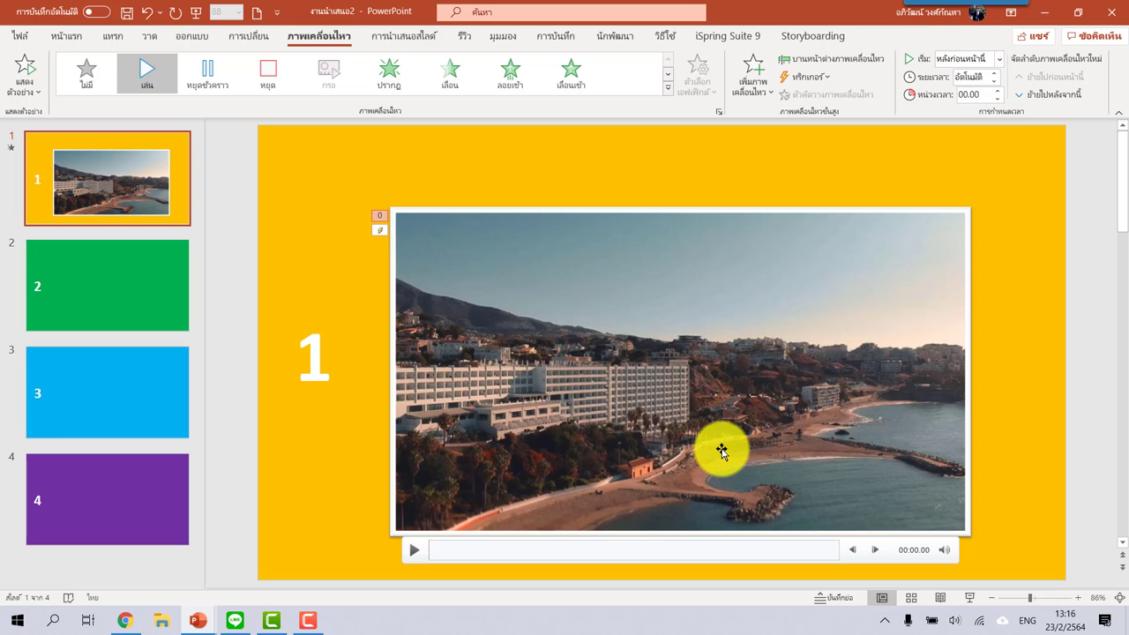
Select the slide-1 video, play it, and pause near the scene change.
click(83, 308)
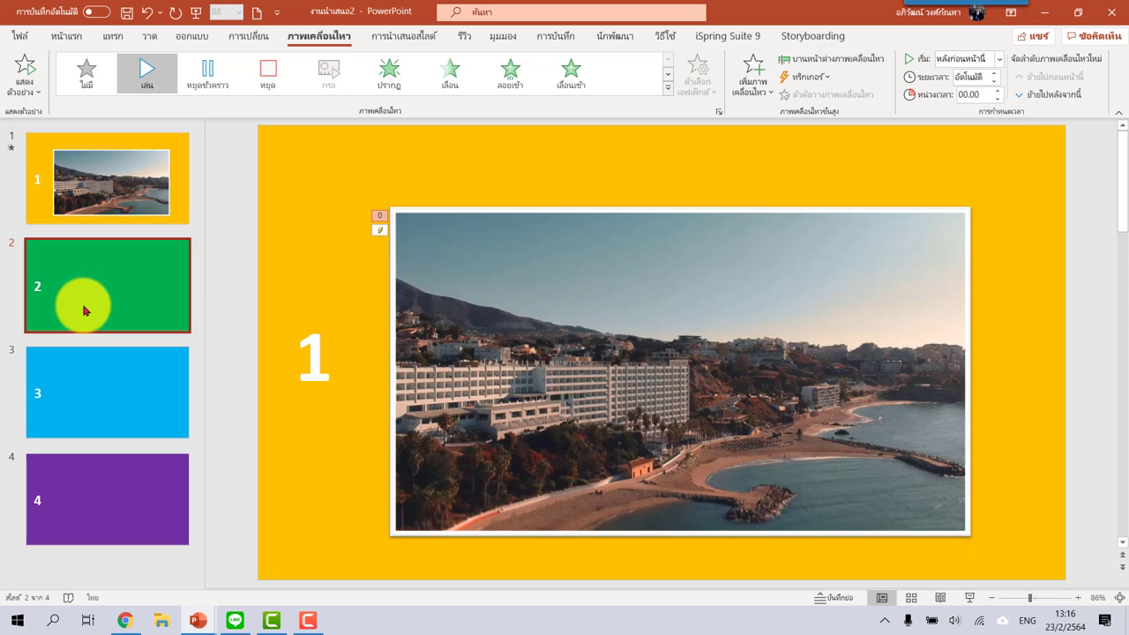
click(96, 176)
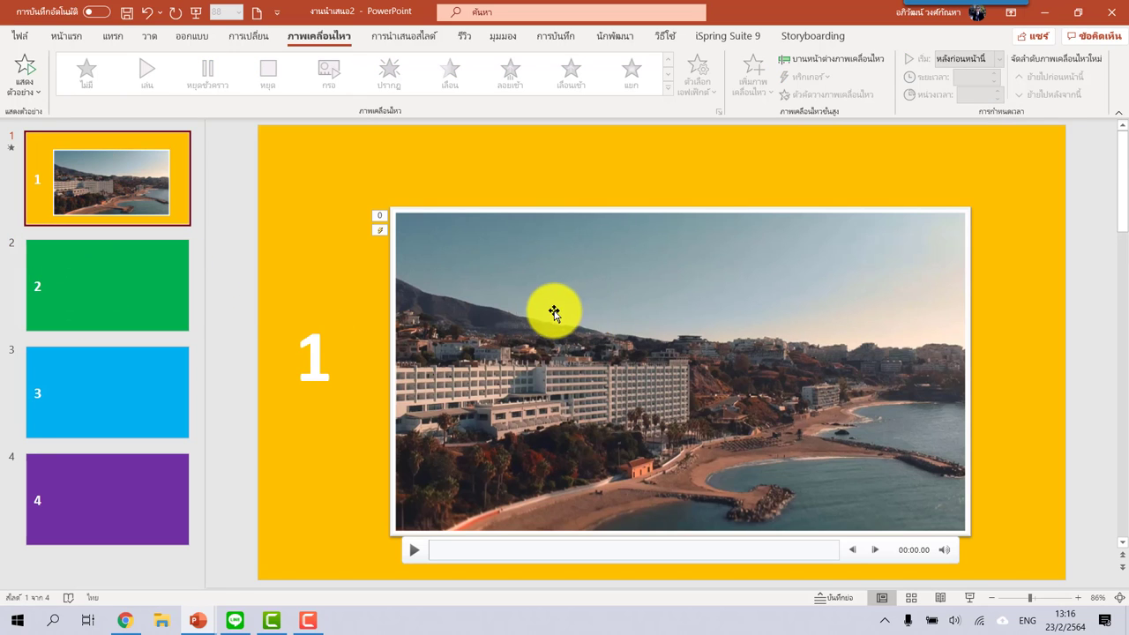
click(558, 307)
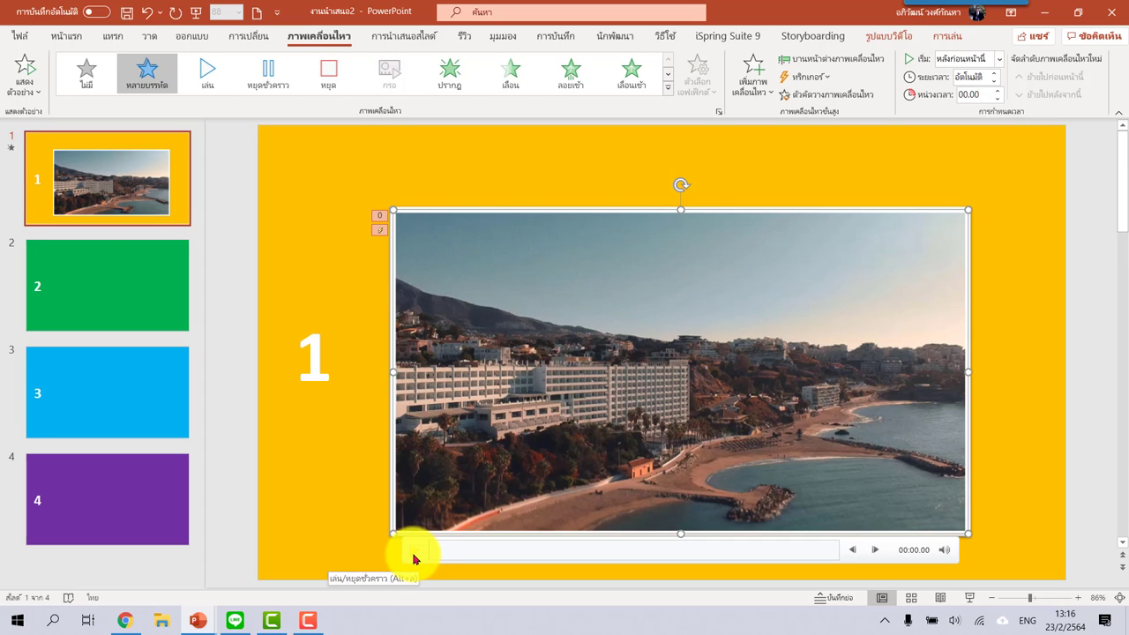
click(414, 554)
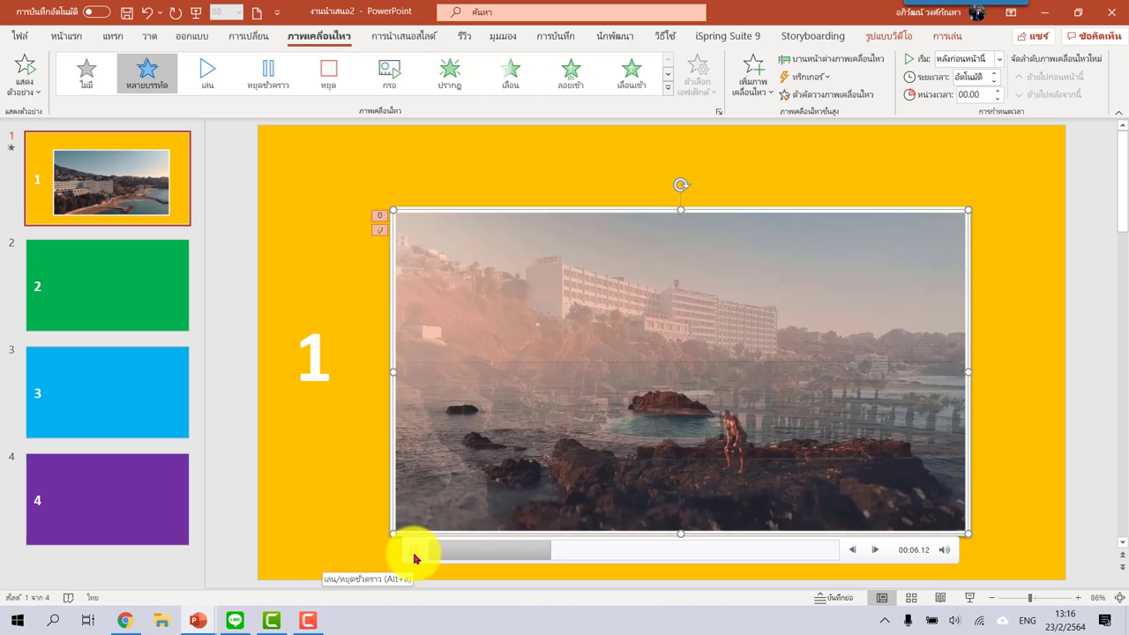
click(415, 558)
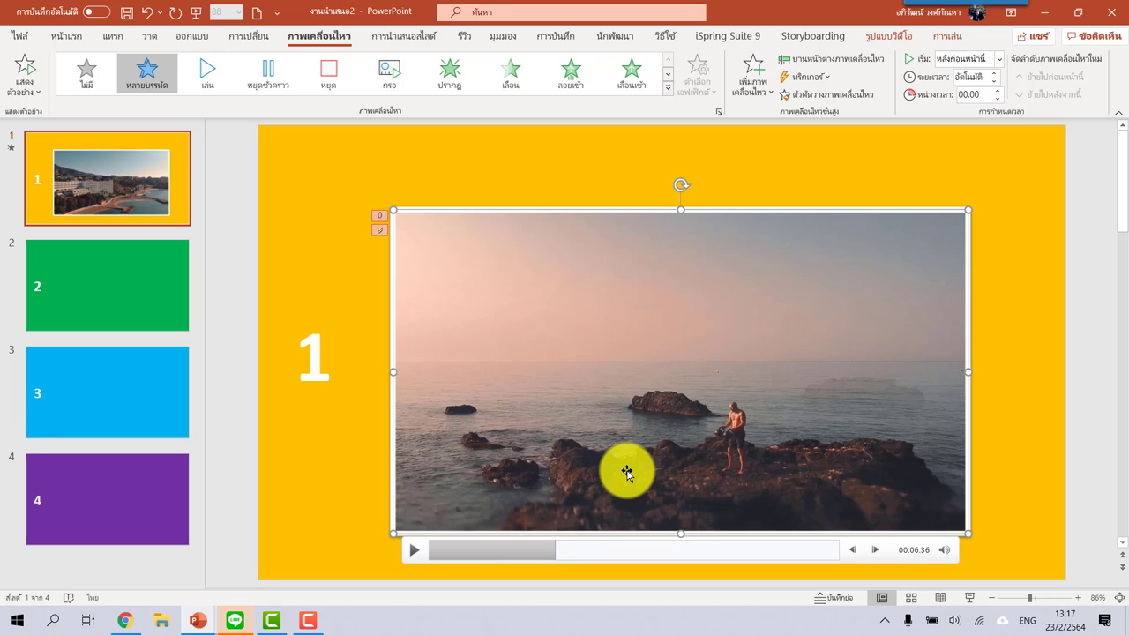
Step the video back and forward to land on 00:06.36 at the seashore scene.
click(855, 557)
click(855, 557)
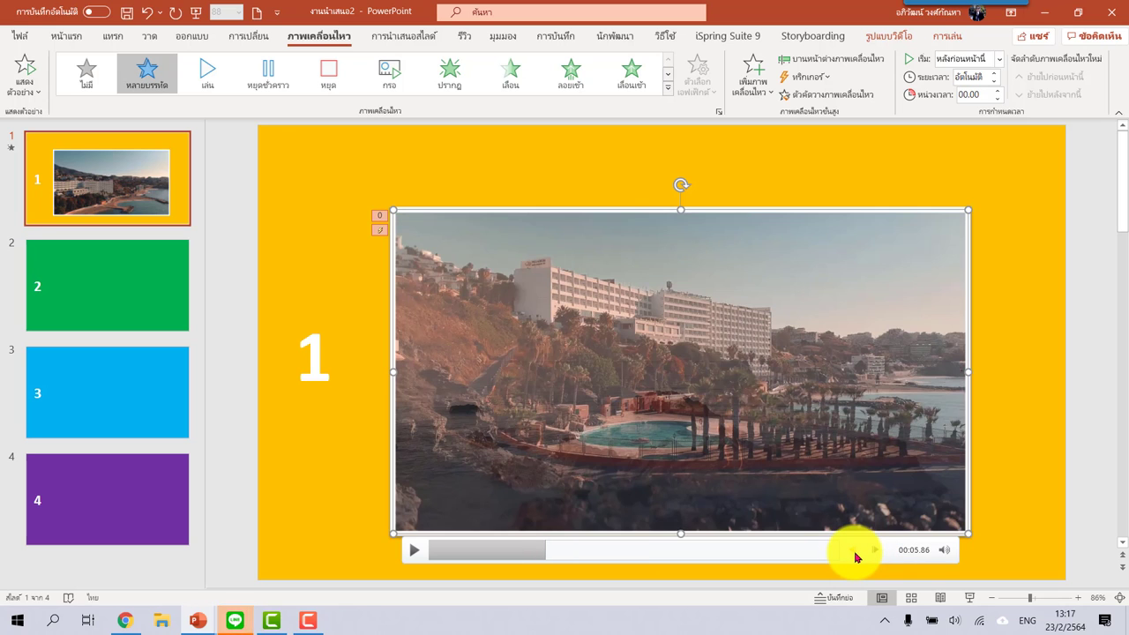
click(855, 558)
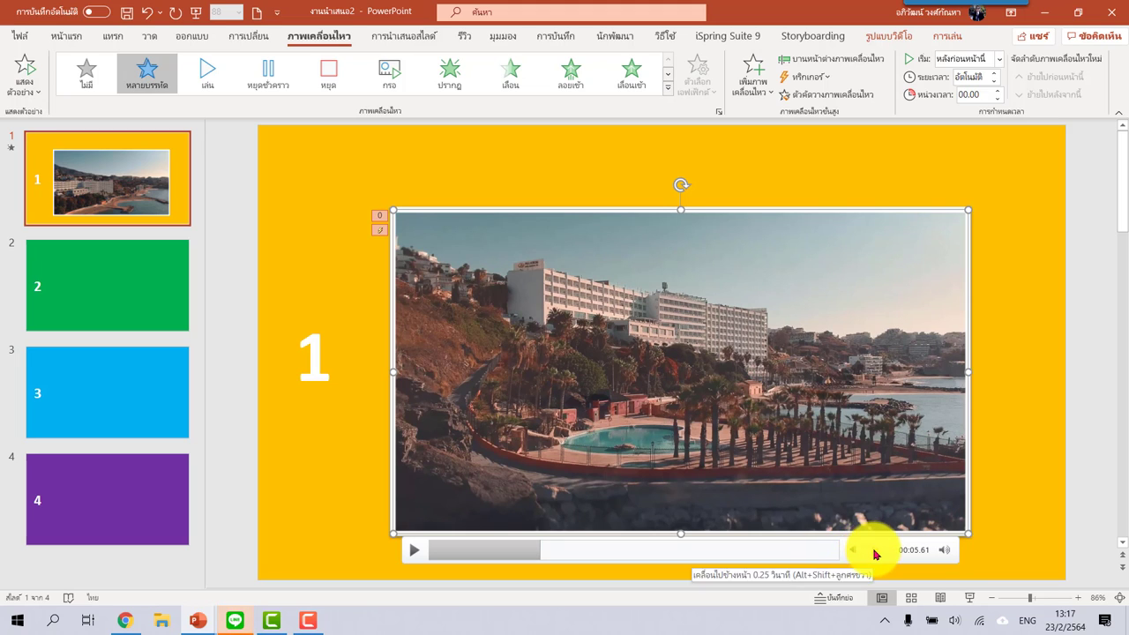
click(875, 554)
click(874, 554)
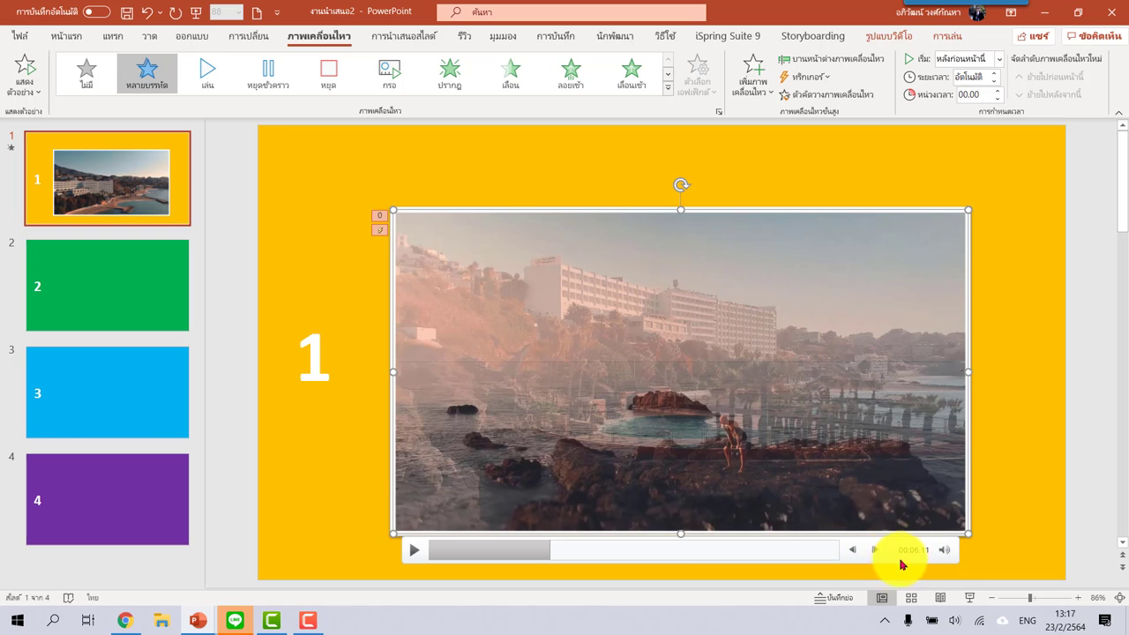
click(875, 553)
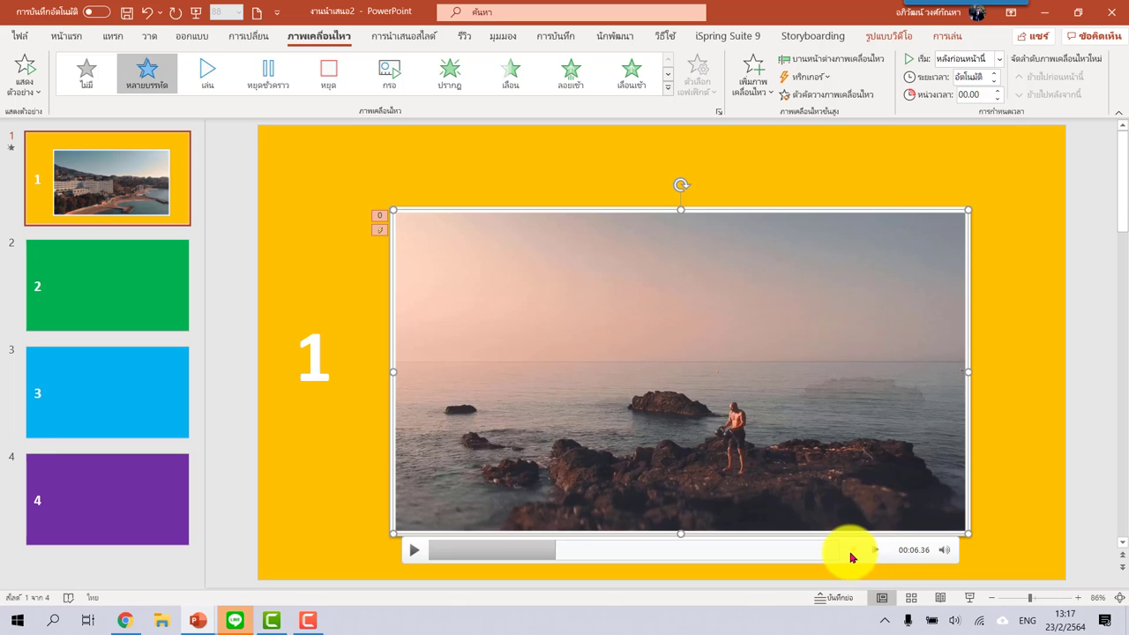
click(851, 551)
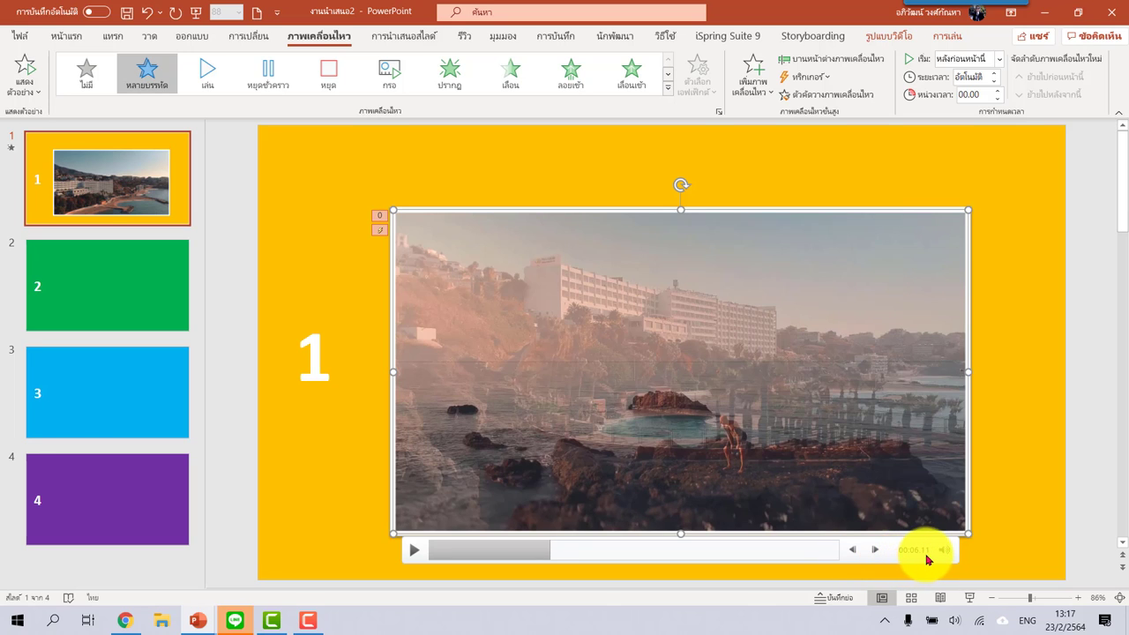
click(875, 552)
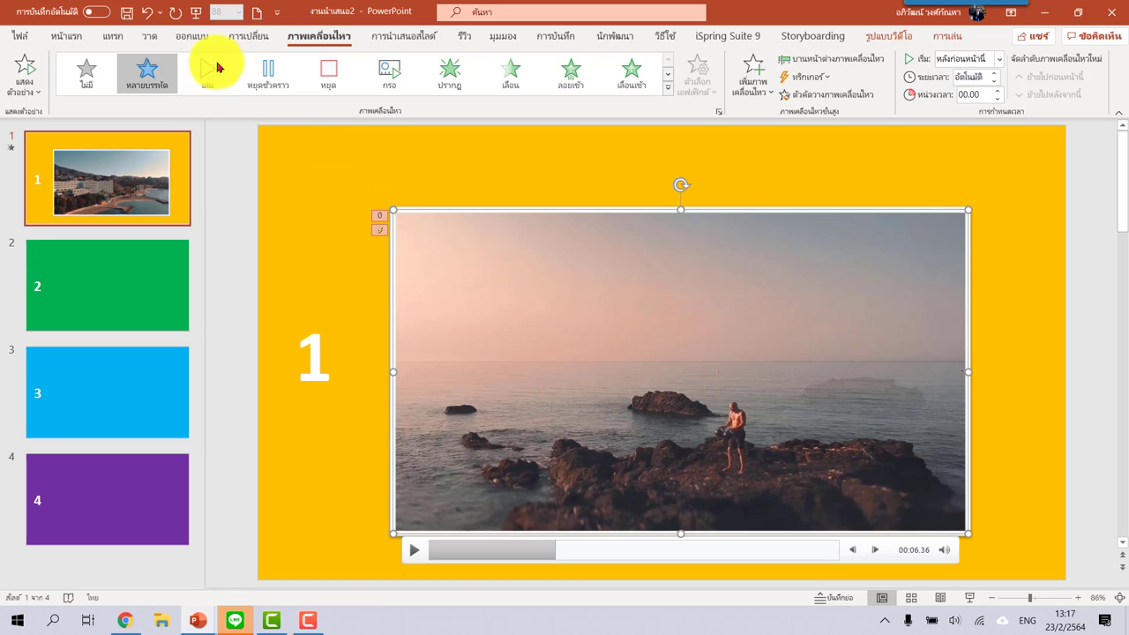
click(249, 40)
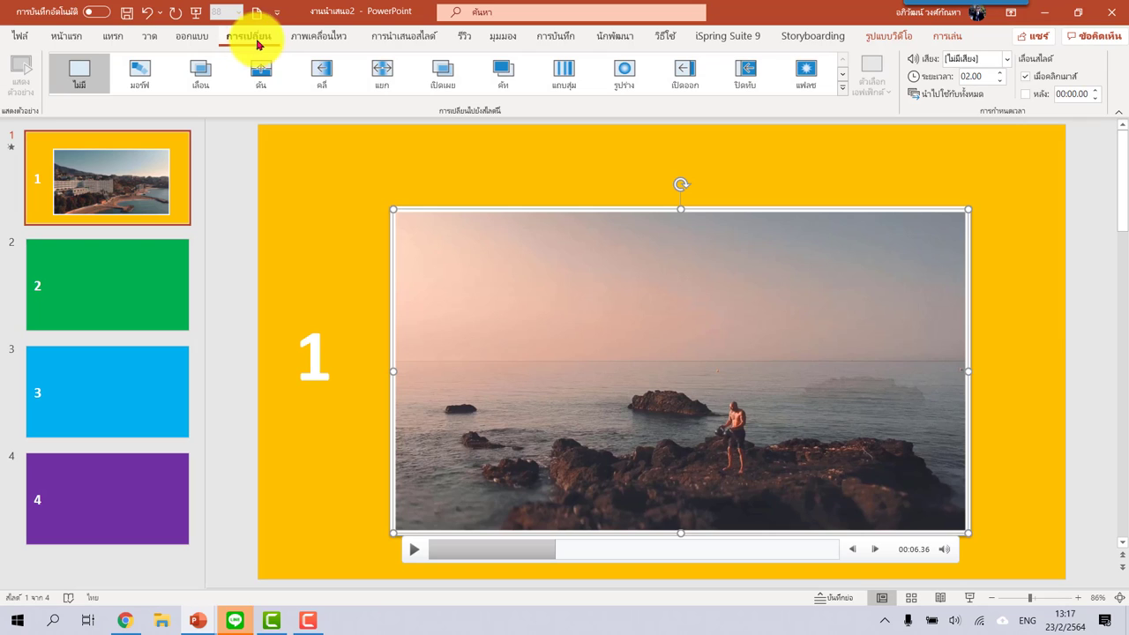
Tick After and set slide 1's auto-advance time to 00:06.30.
click(1026, 97)
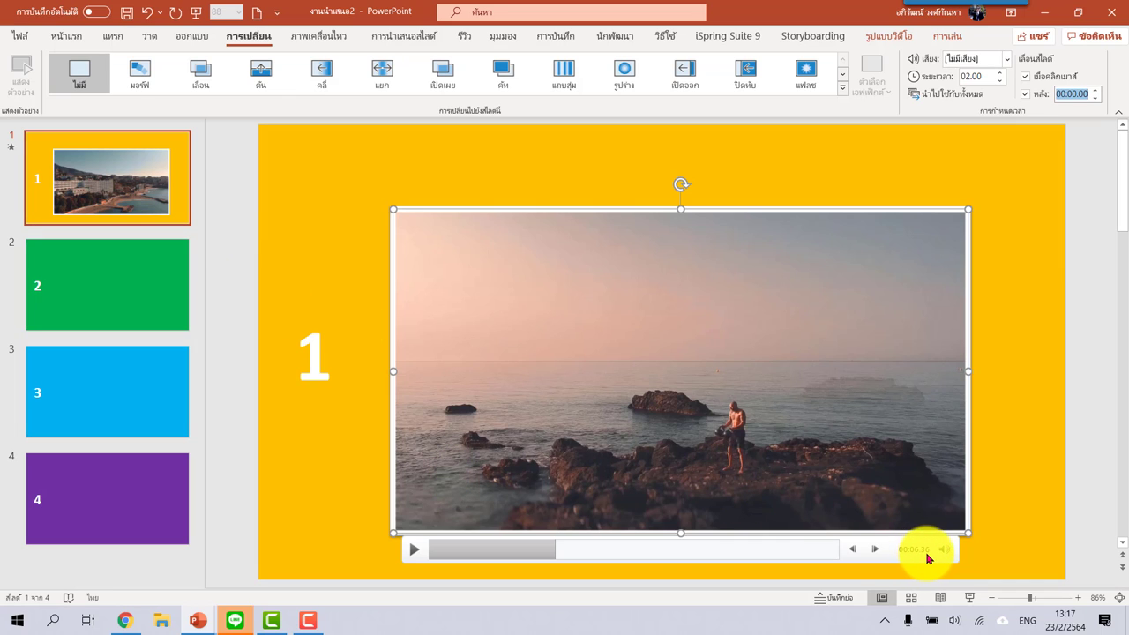
click(1075, 94)
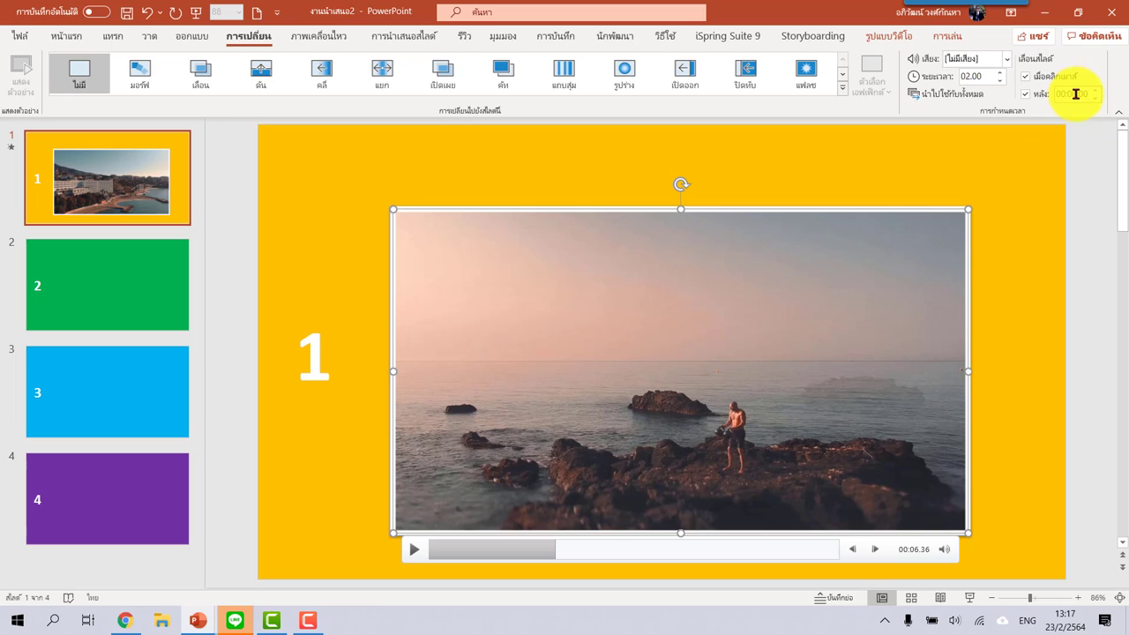
double_click(1075, 95)
text(6.3)
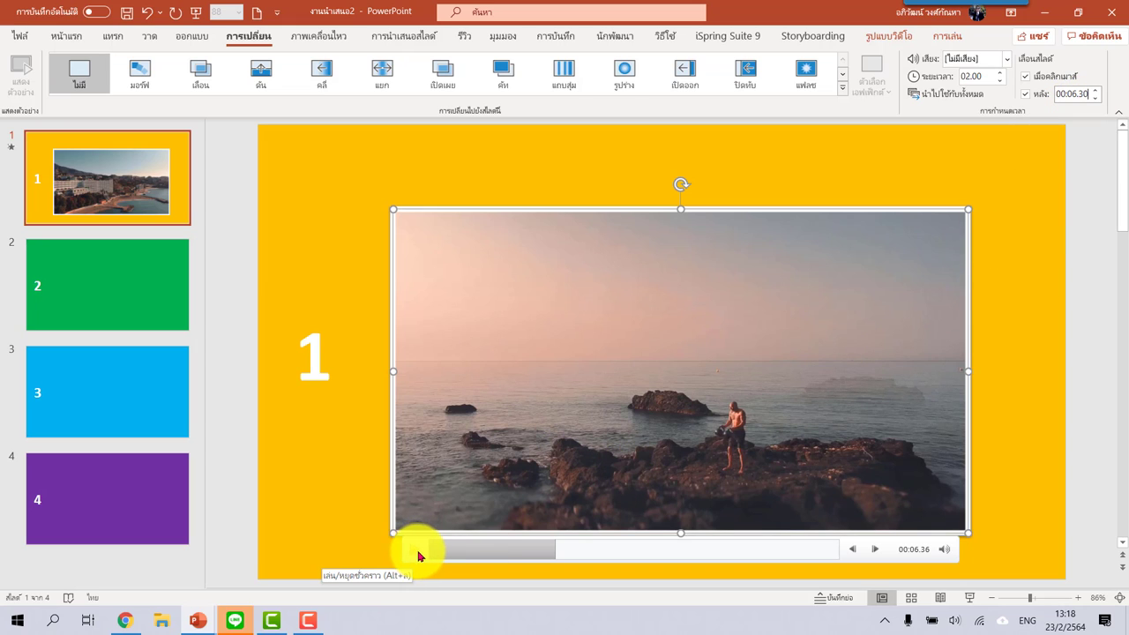
Play the video and step to 00:10.86 to find the next scene change.
click(418, 554)
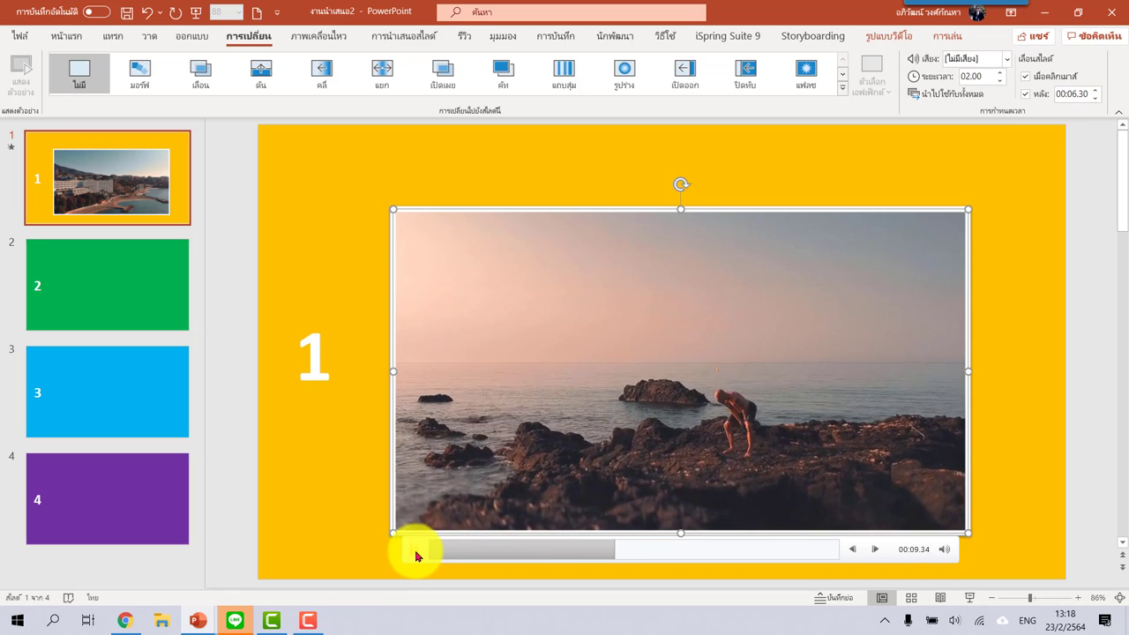
click(414, 549)
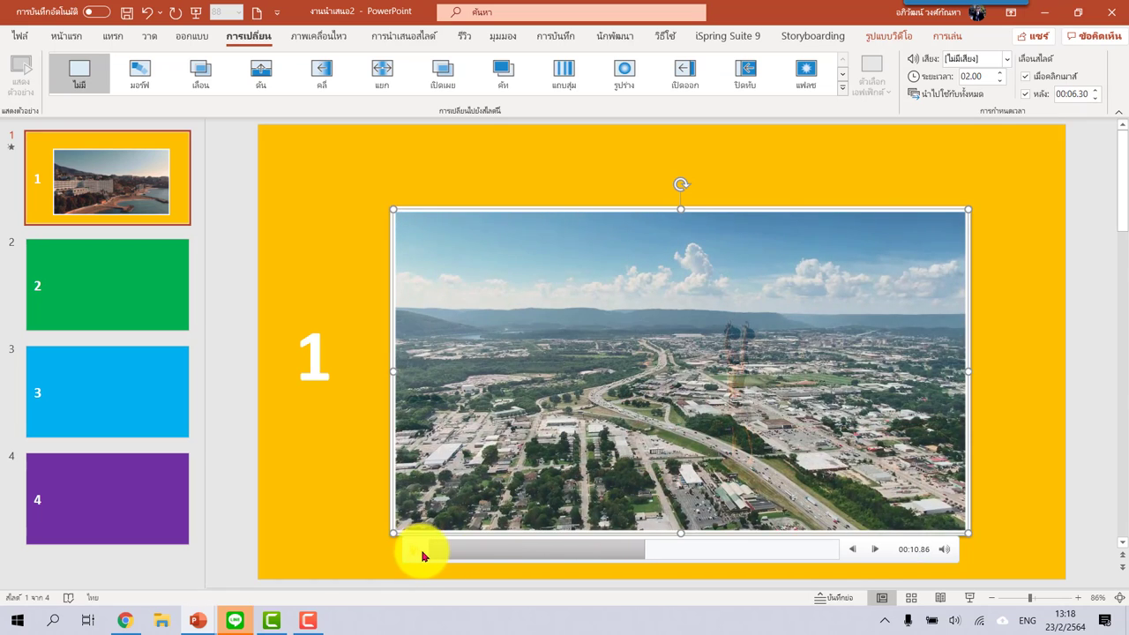
click(853, 555)
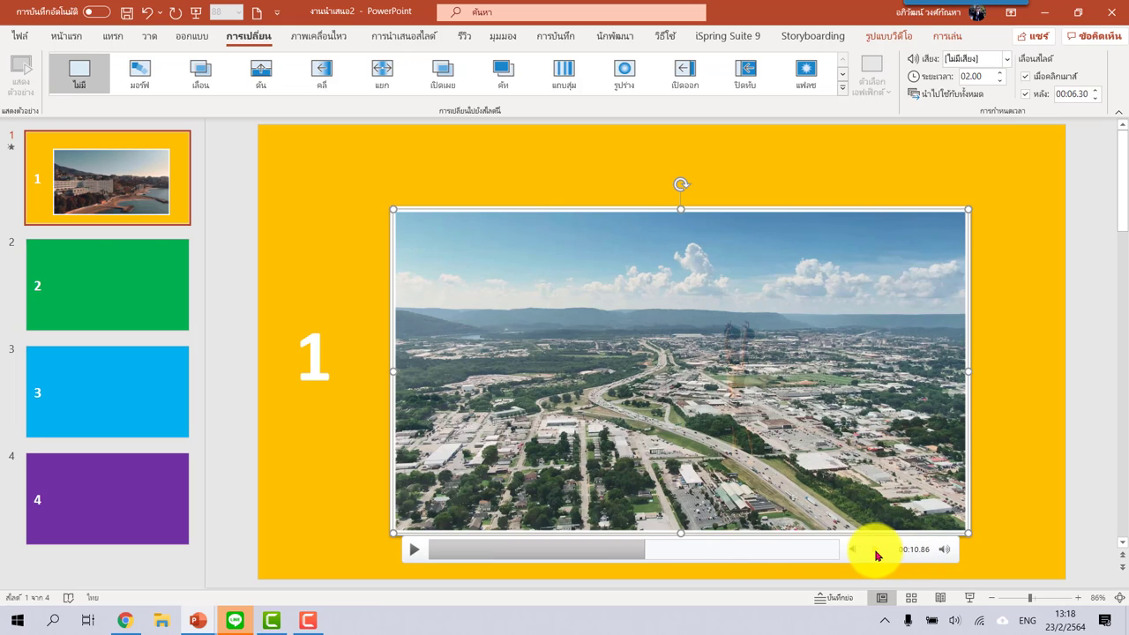
click(851, 553)
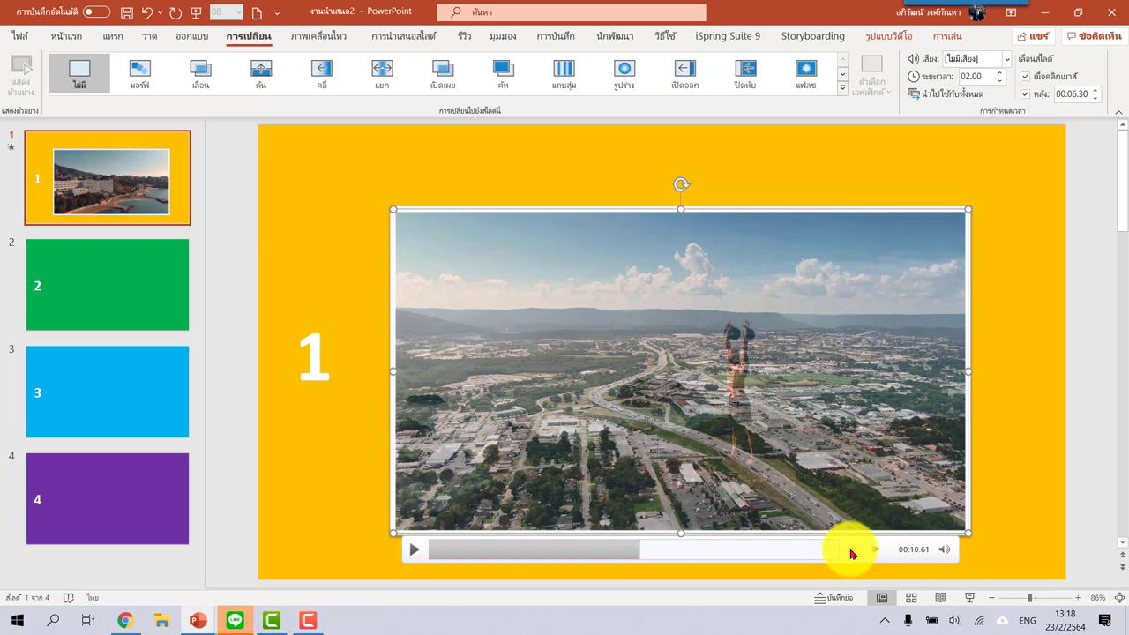
click(874, 550)
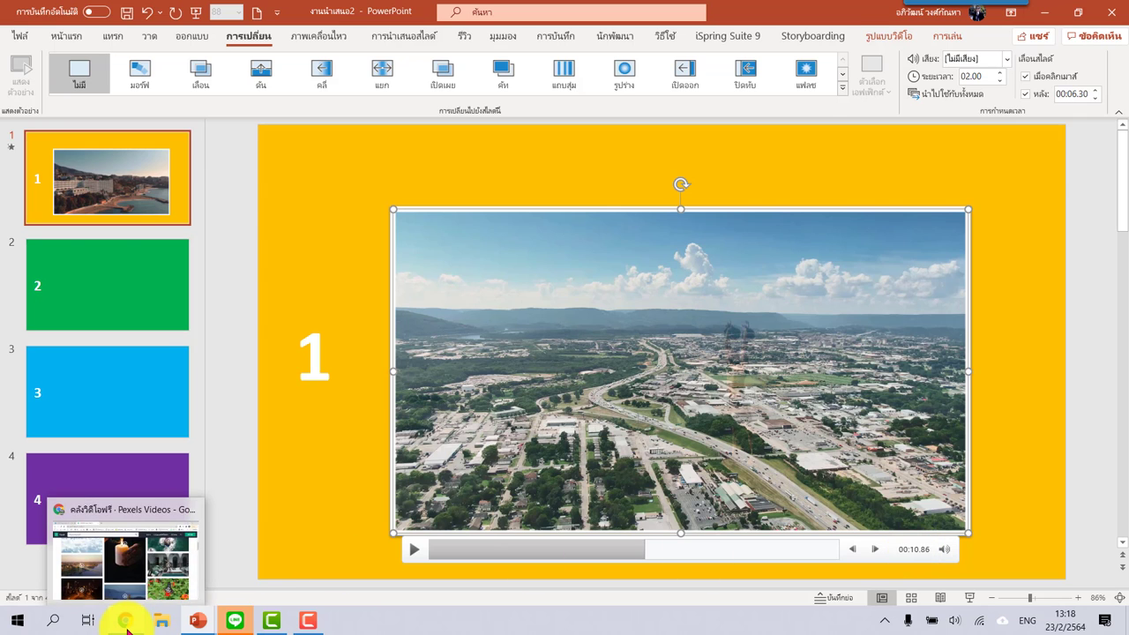
click(126, 620)
Calculate 10.86 − 6.30 = 4.56 in Google search on a new tab.
click(374, 22)
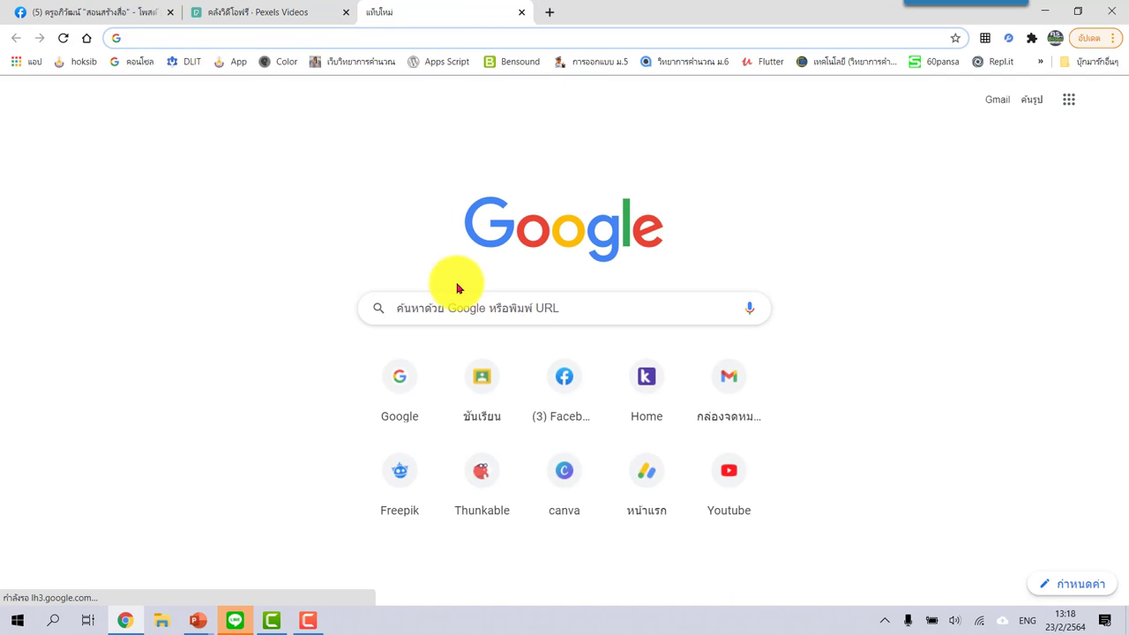
click(447, 300)
text(=)
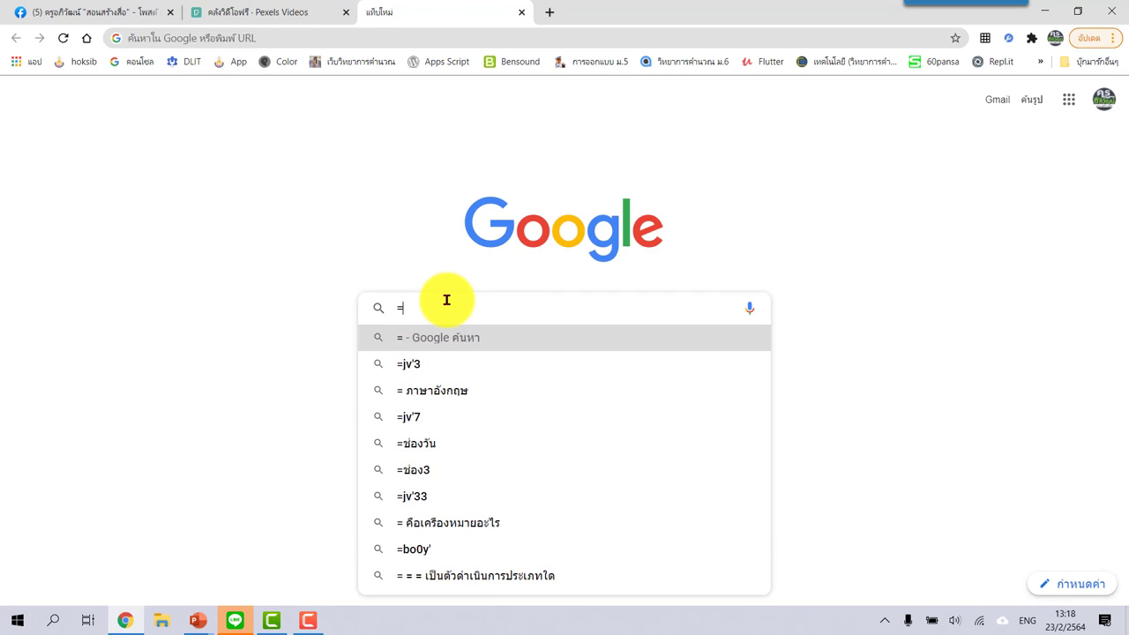
text(10.)
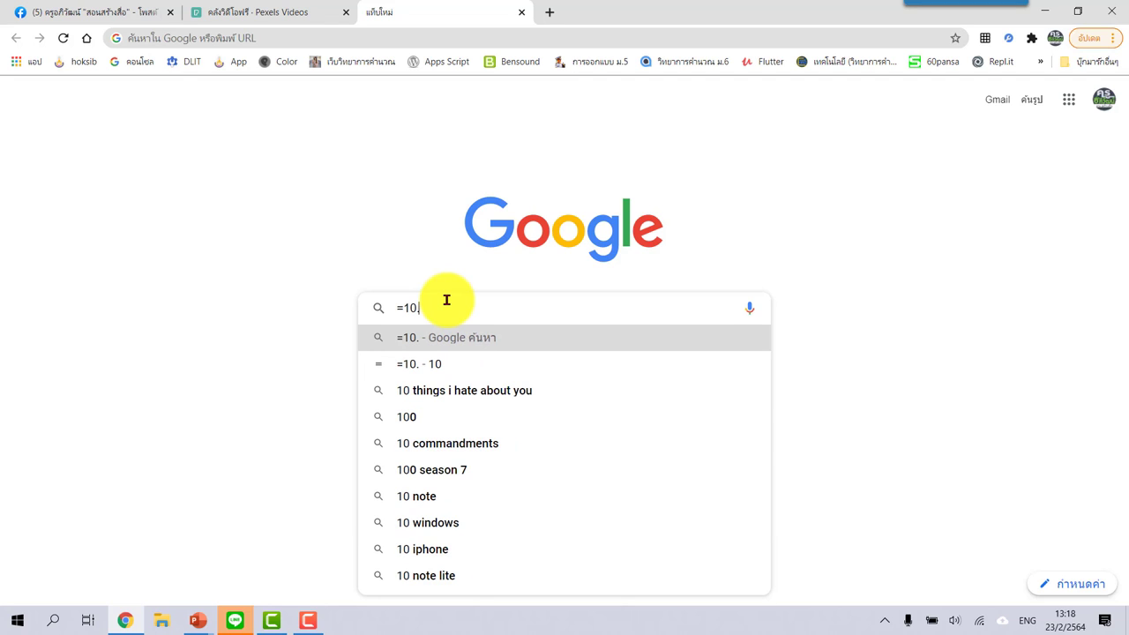
text(86)
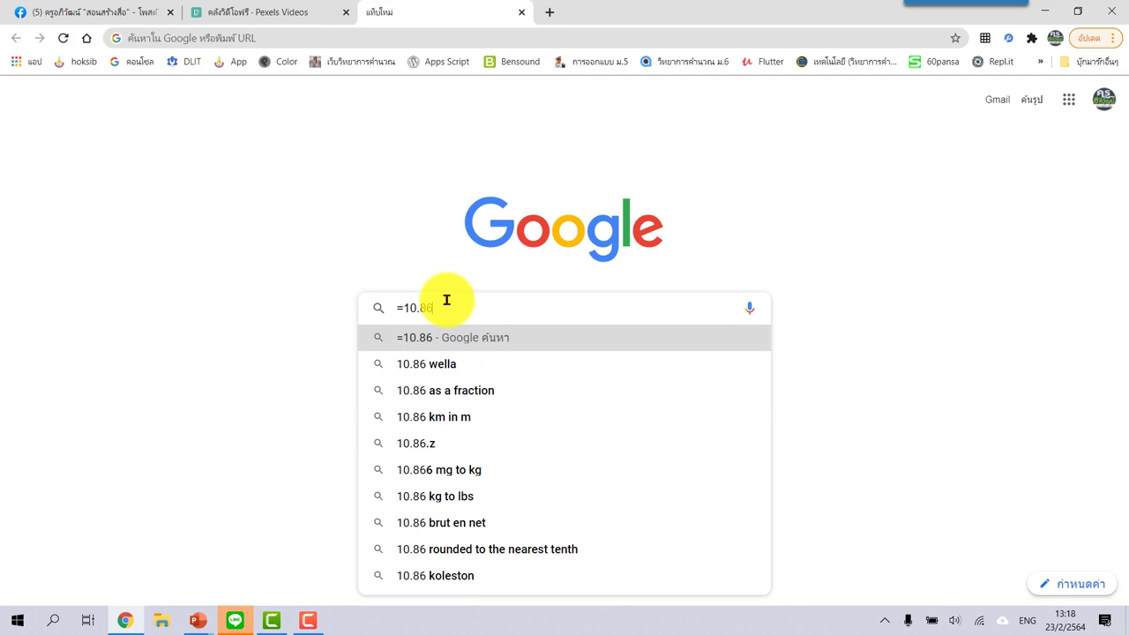
text(-6.30)
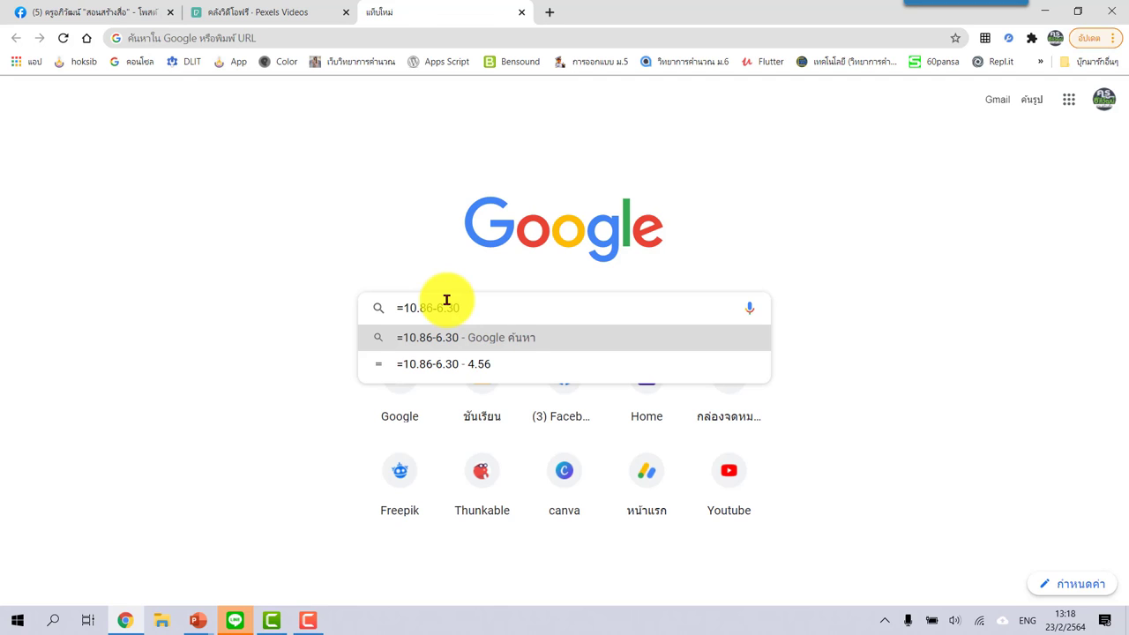
key(Return)
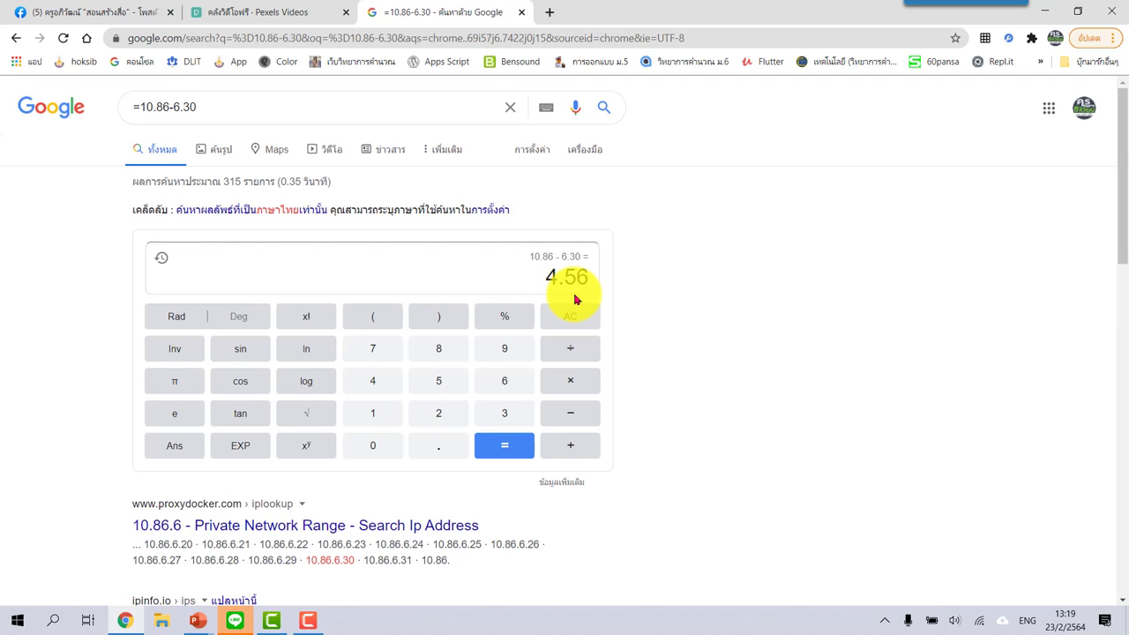
mouse_move(198, 619)
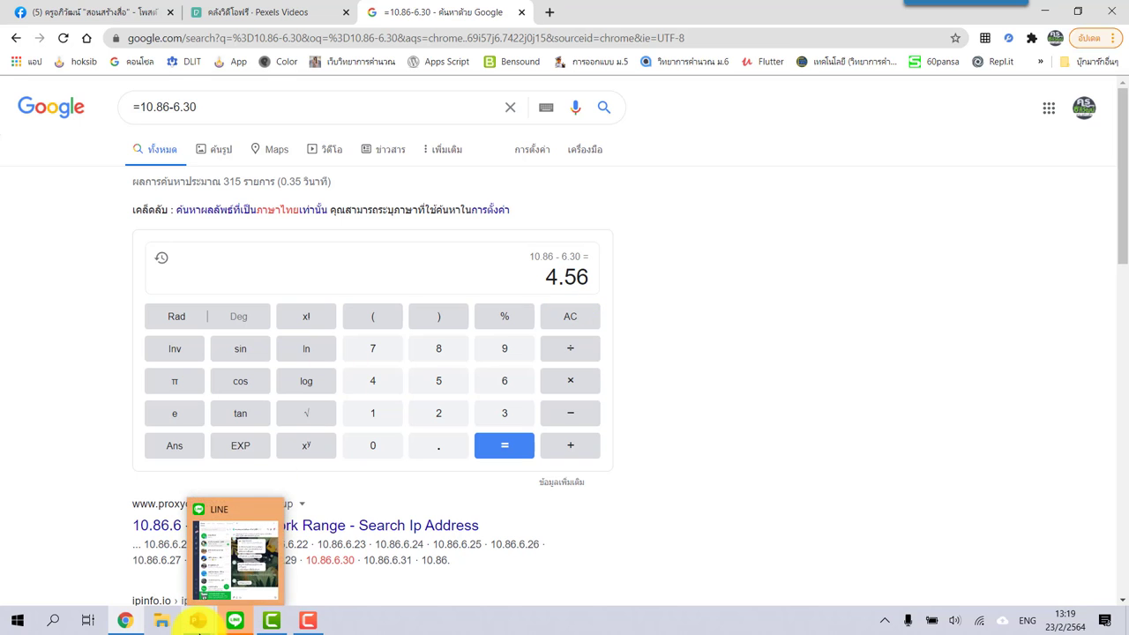
click(261, 584)
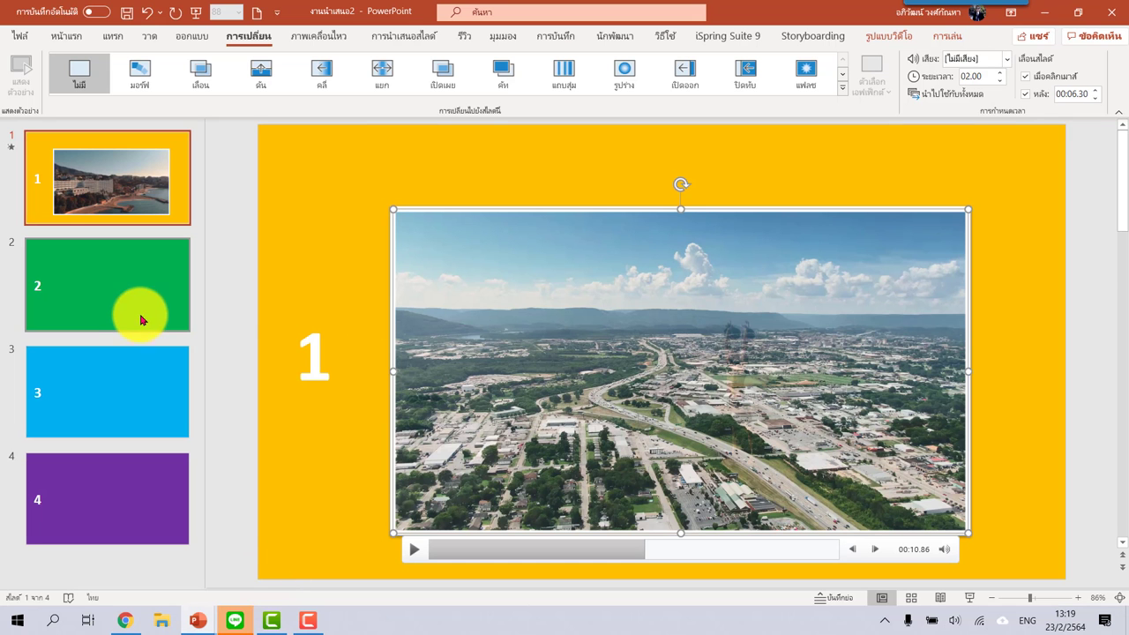
Set slide 2 to advance automatically after 00:04.56, copying 4.56 from the calculator.
click(120, 294)
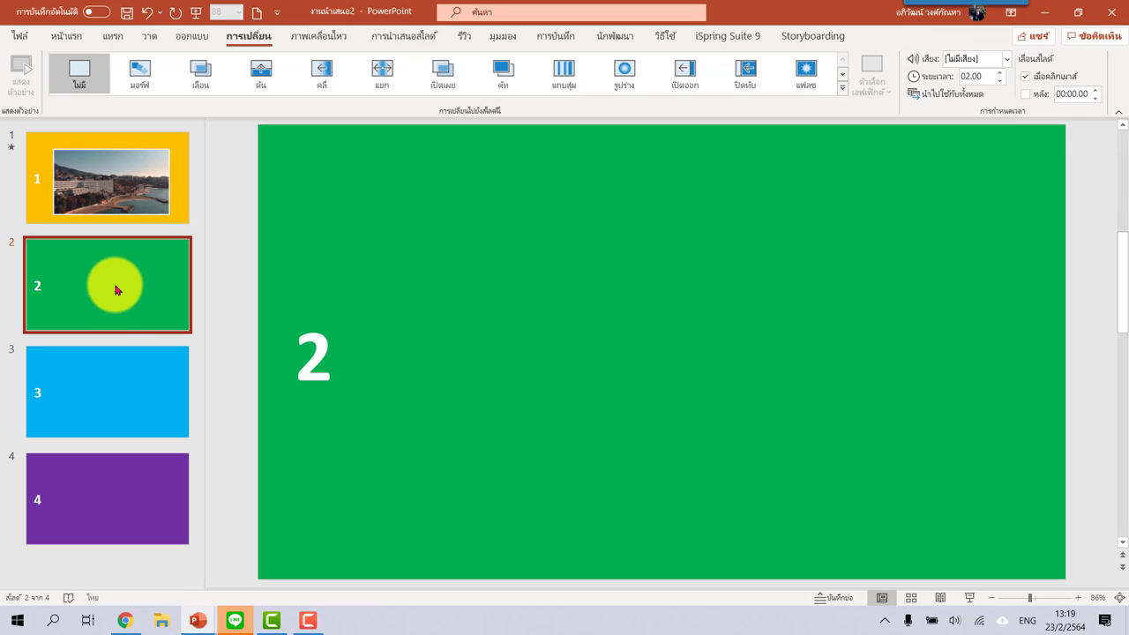
click(1025, 94)
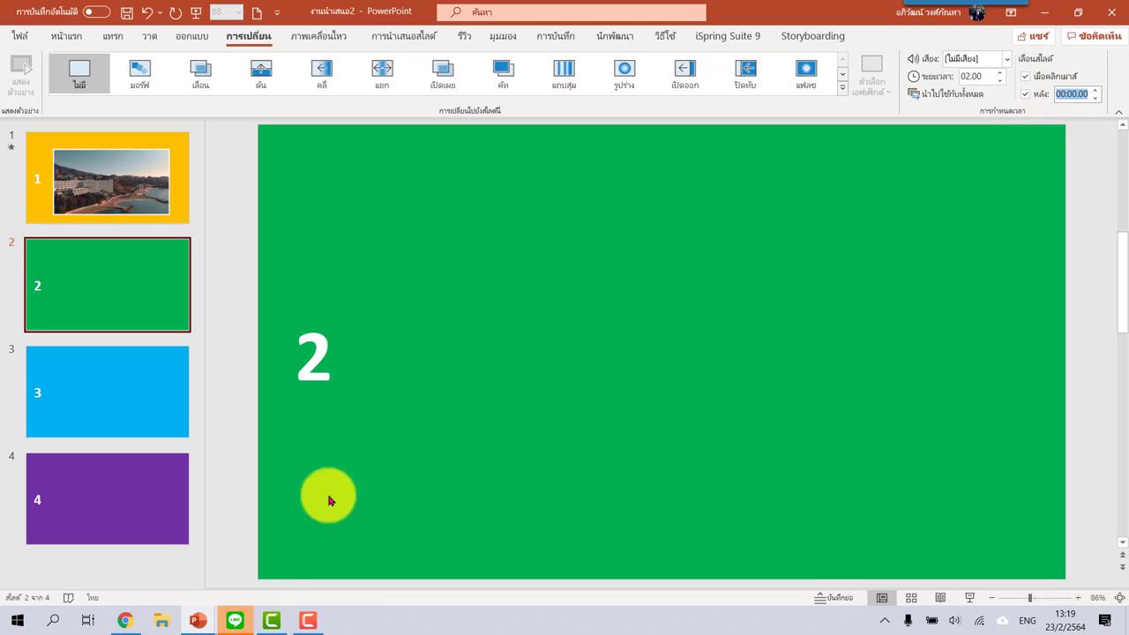
click(137, 619)
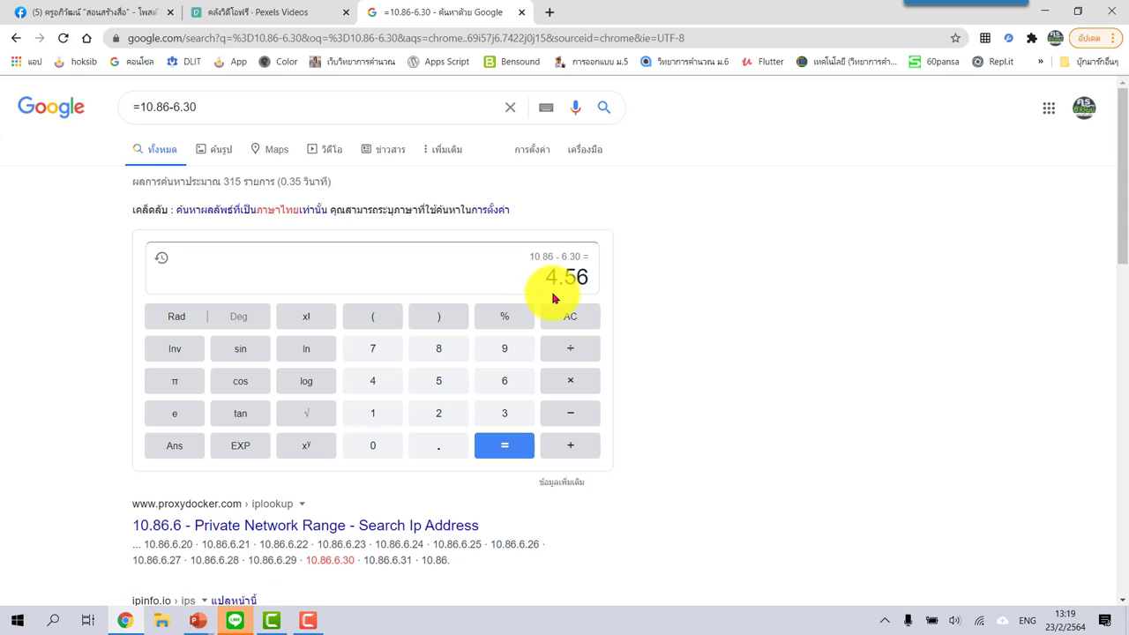
drag(546, 277, 584, 275)
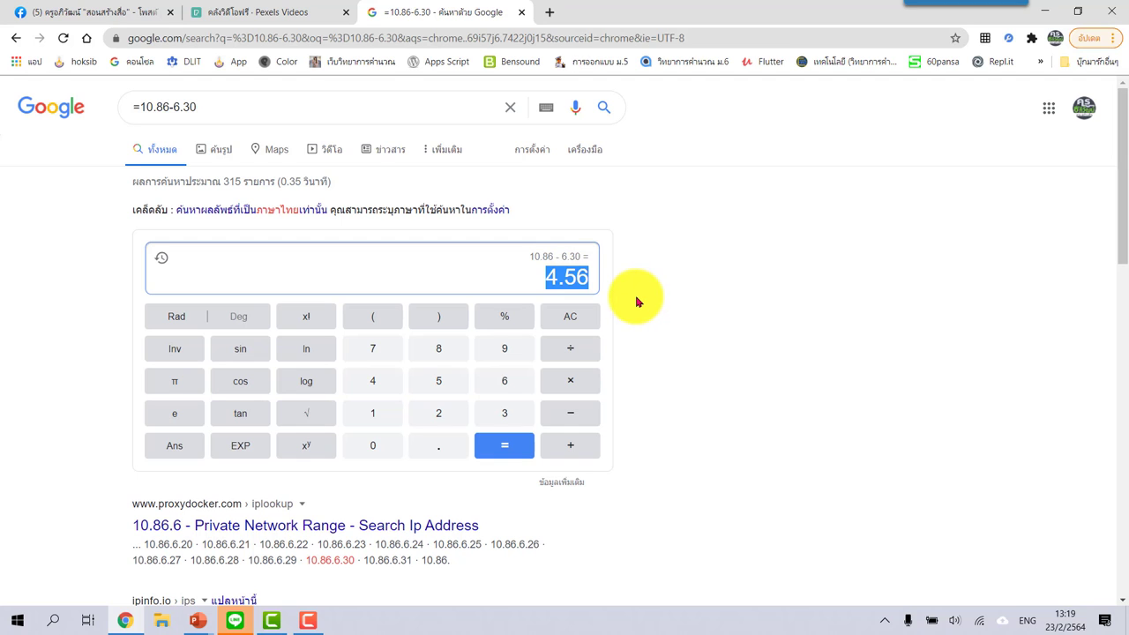
click(198, 620)
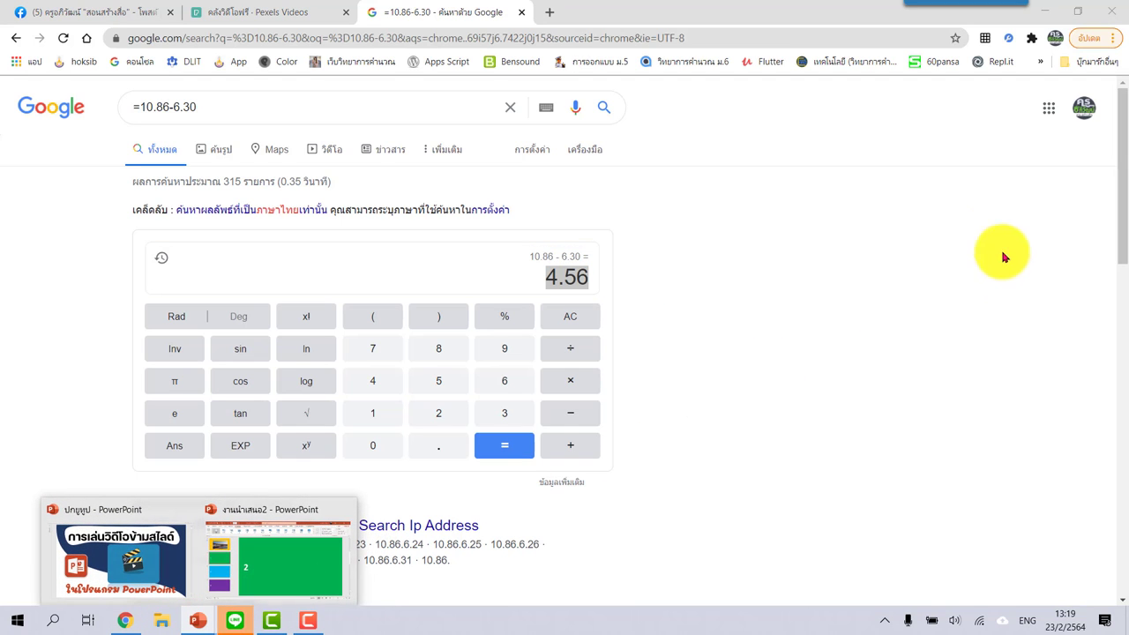
click(276, 575)
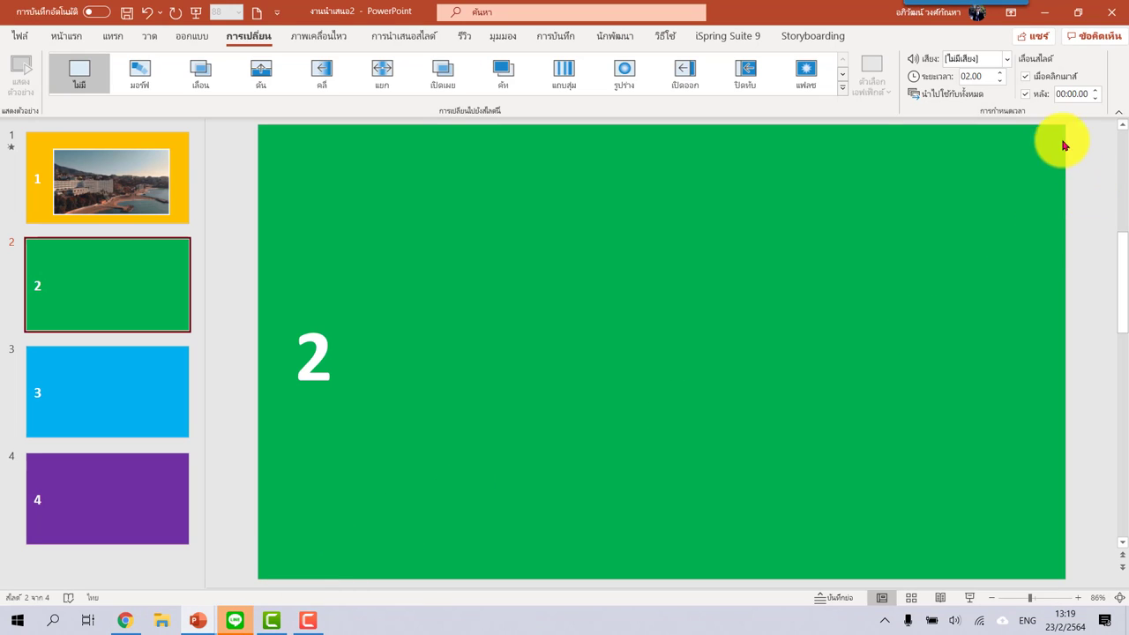
double_click(1076, 90)
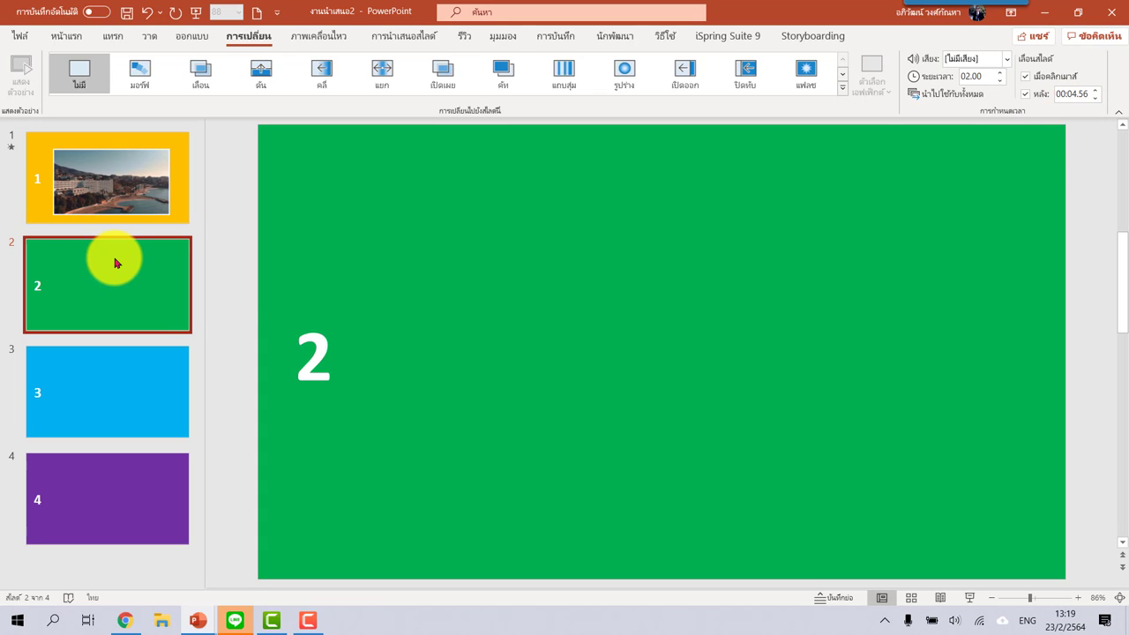
click(123, 190)
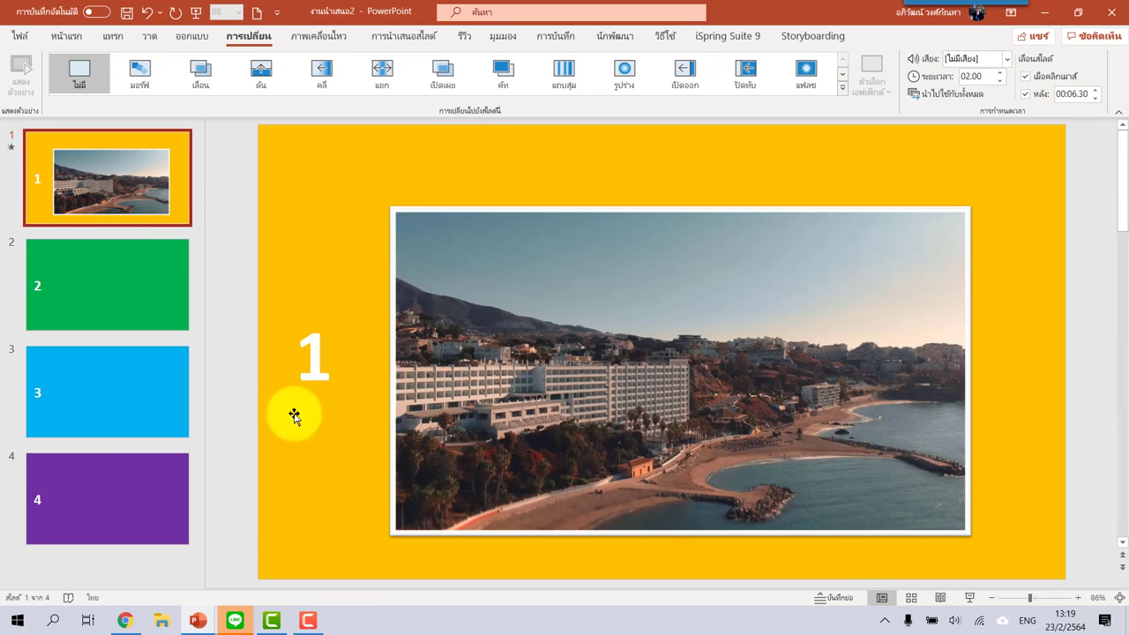
Play slide 1's video and pause it at 00:15.27.
mouse_move(738, 484)
click(413, 552)
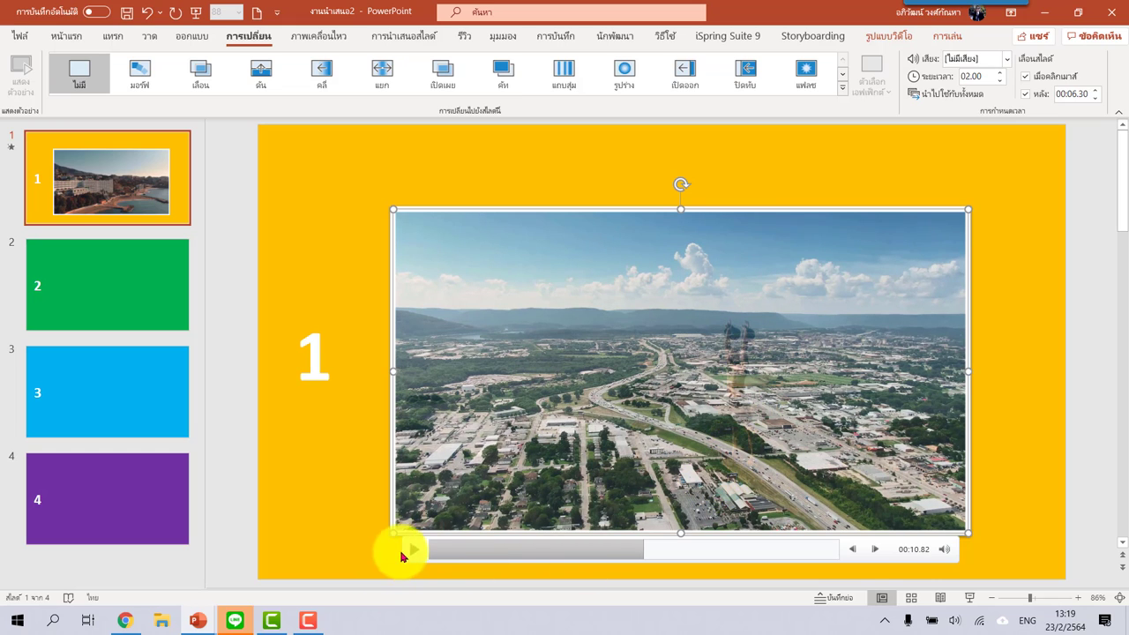
click(411, 554)
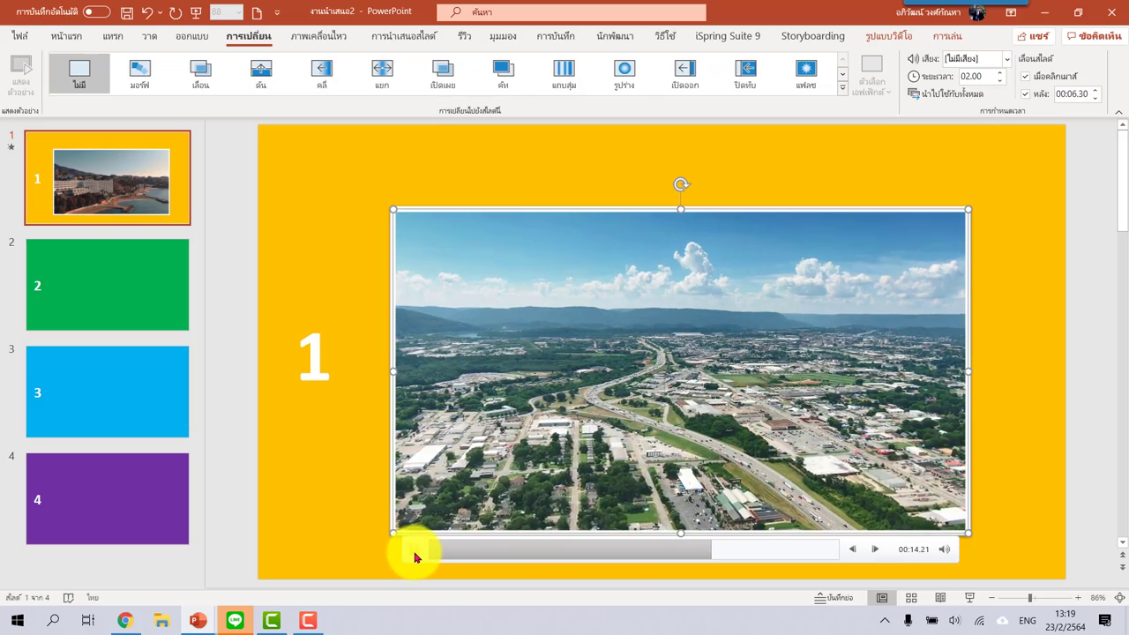
click(415, 556)
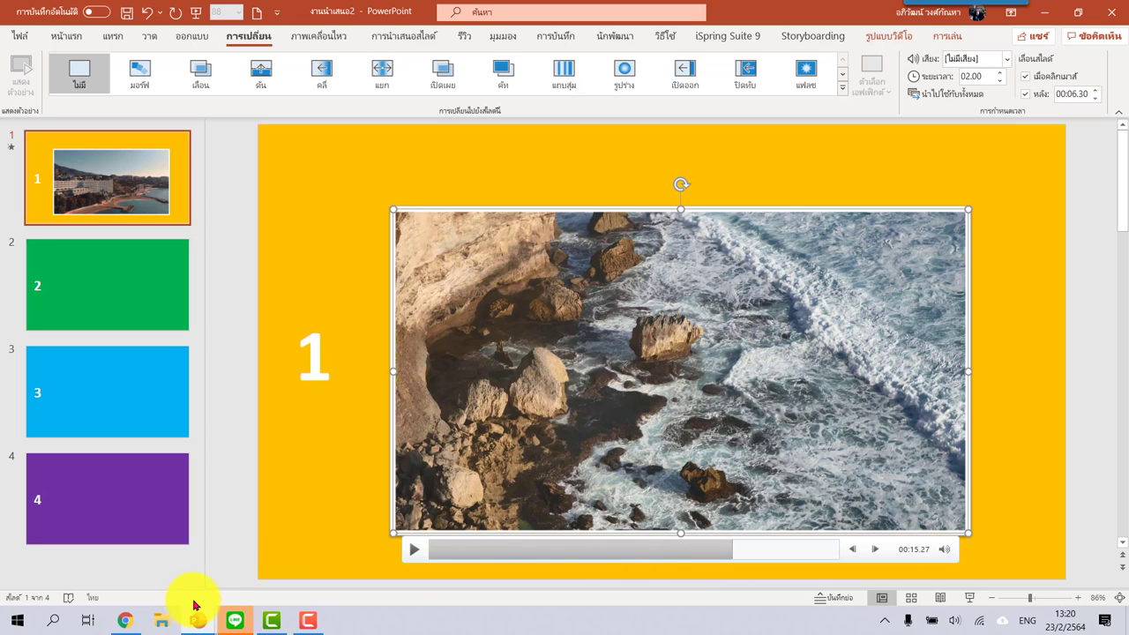
click(129, 616)
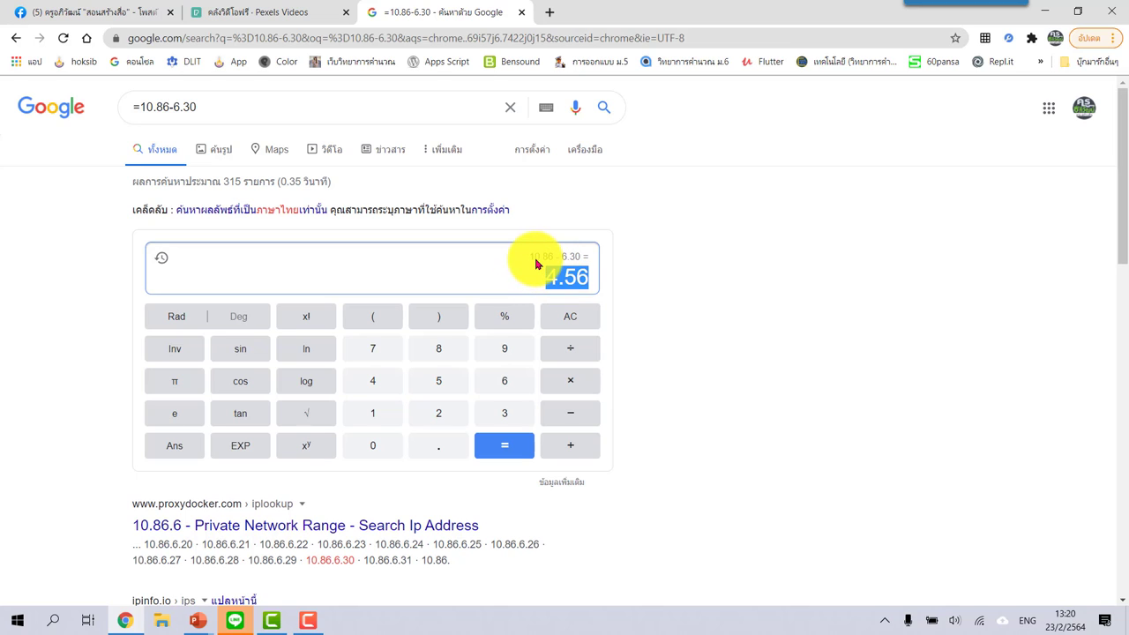
Clear the Google calculator and compute 15.15 − 10.86 = 4.29.
click(372, 445)
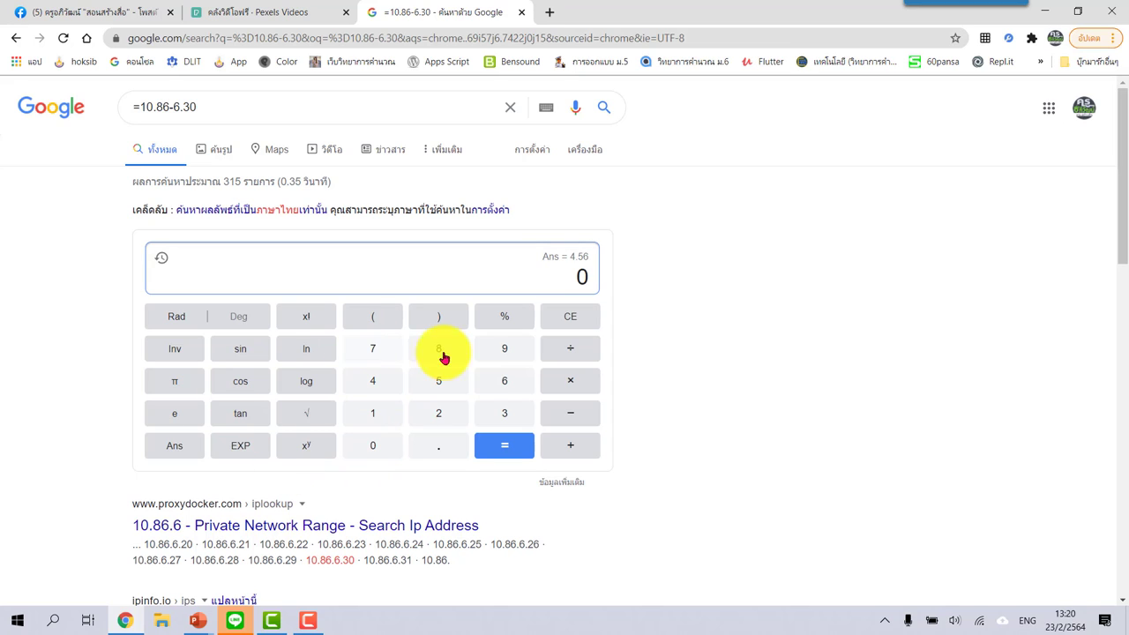
click(370, 410)
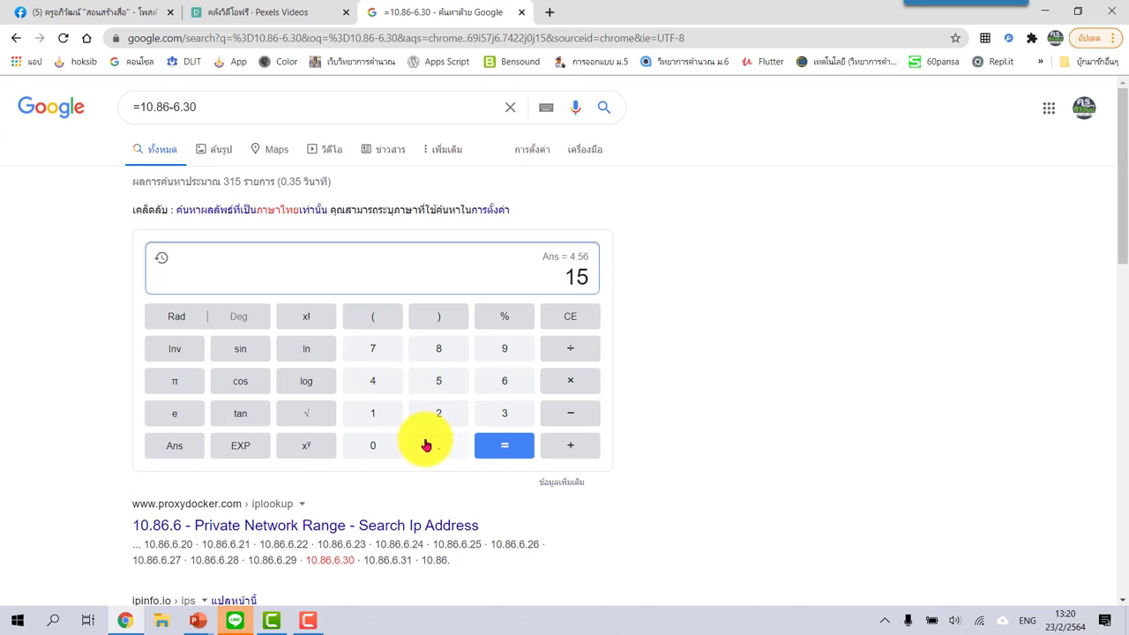
click(372, 412)
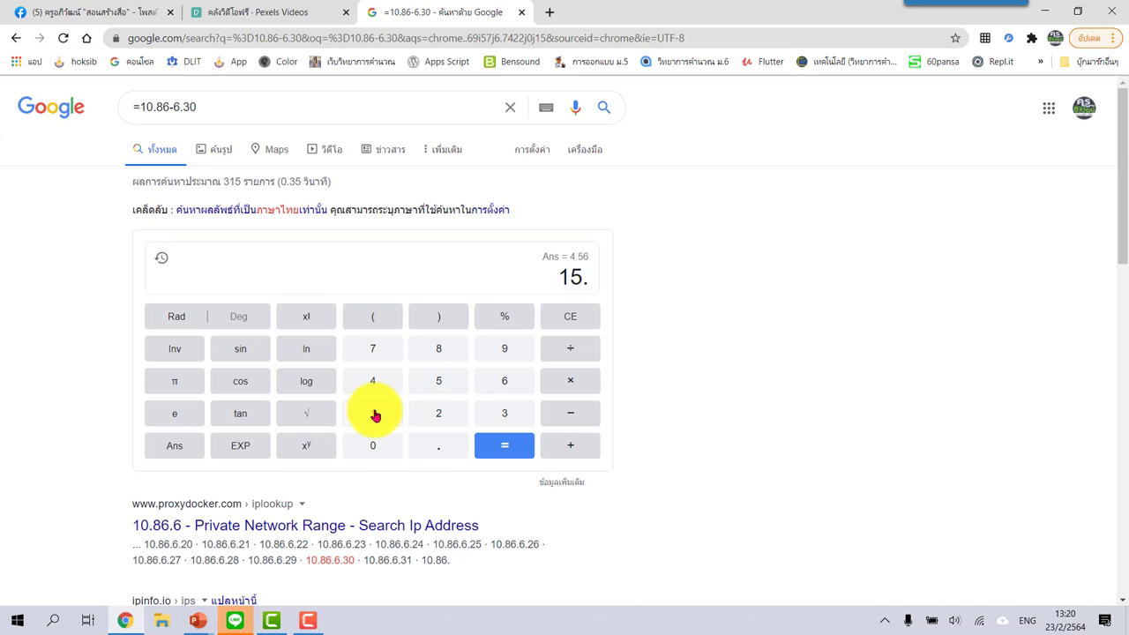
click(439, 380)
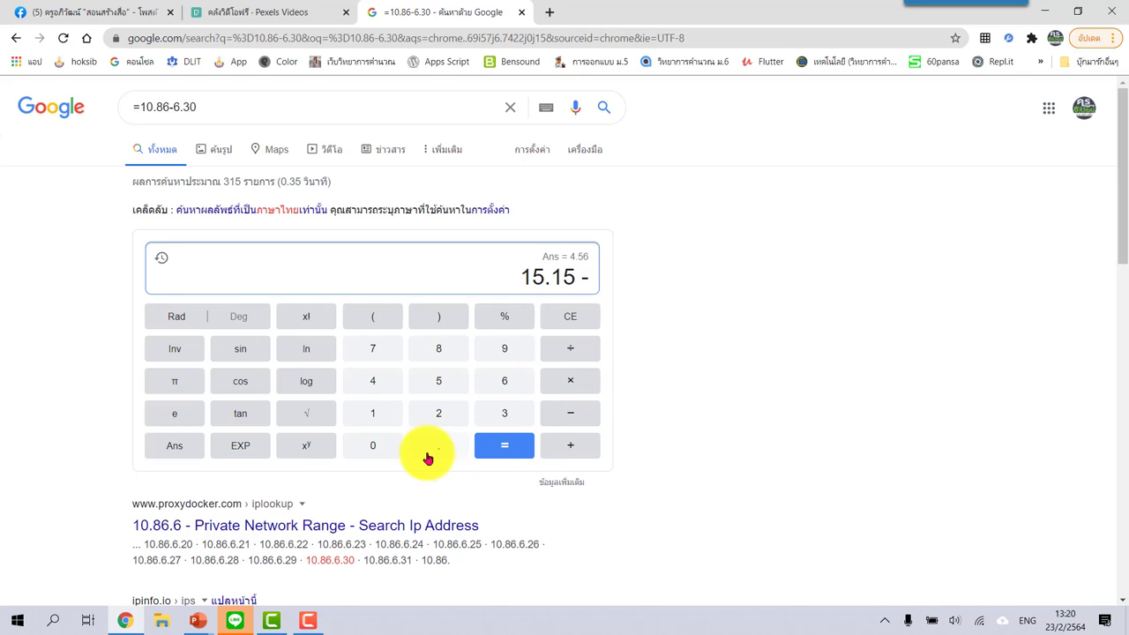
click(371, 420)
click(377, 454)
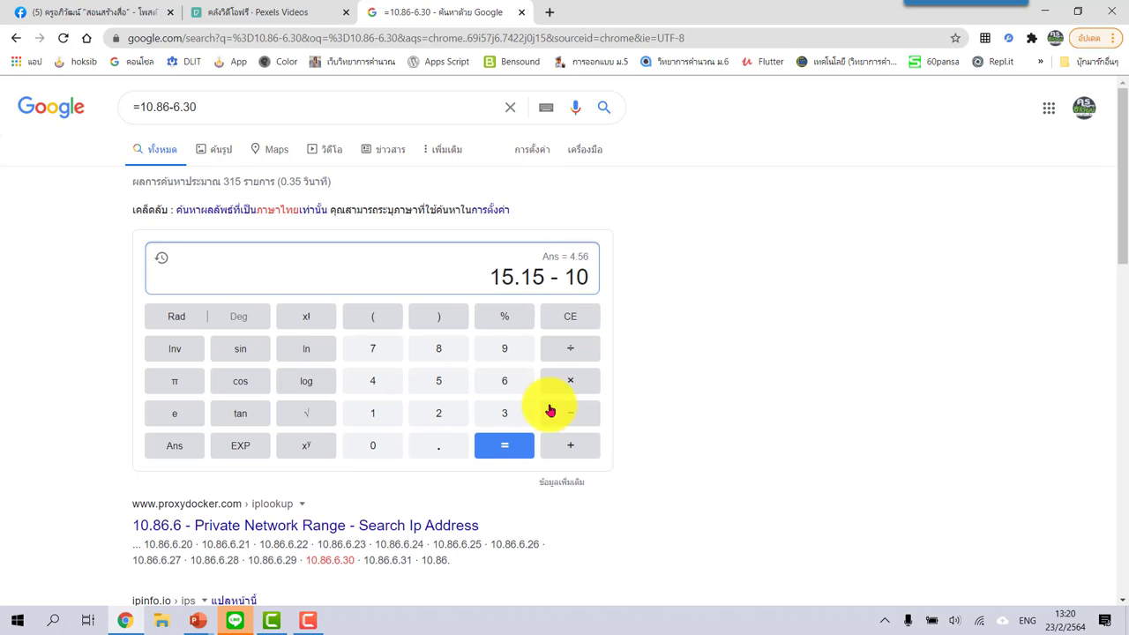
click(436, 348)
click(505, 380)
click(505, 448)
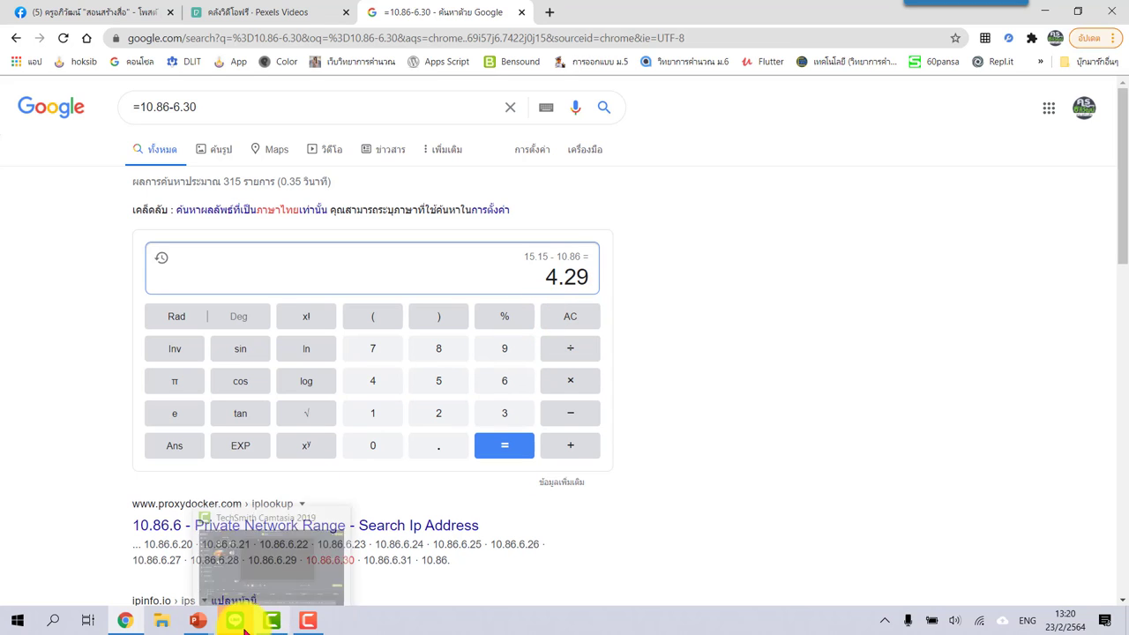
mouse_move(208, 628)
click(272, 563)
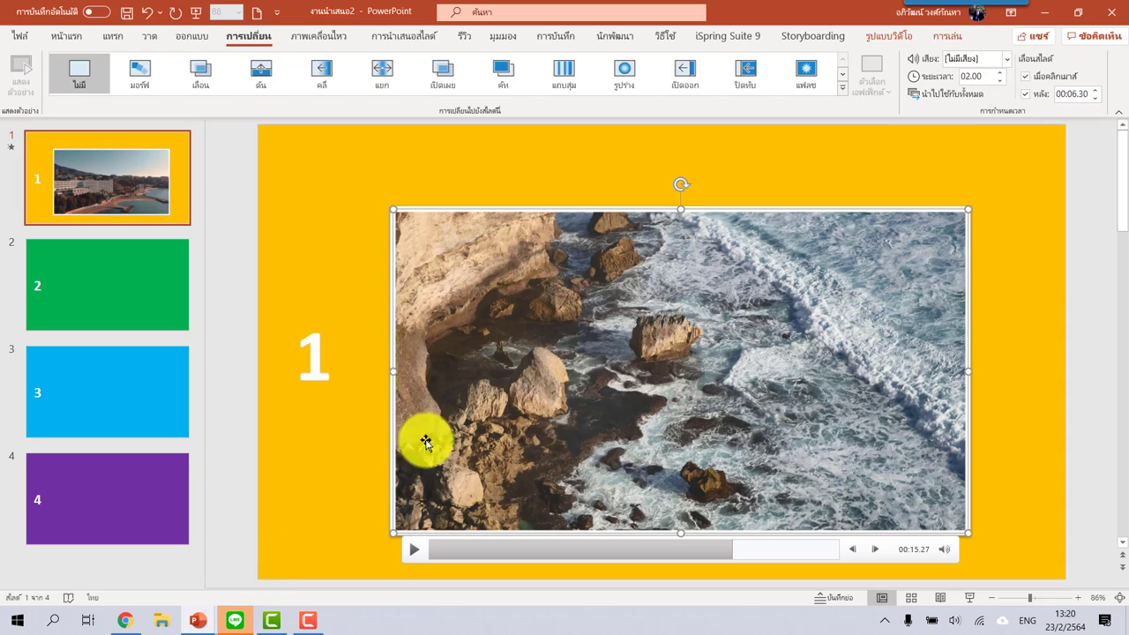
Set slide 3 to advance automatically after 00:04.29, checking the value in the calculator.
click(132, 394)
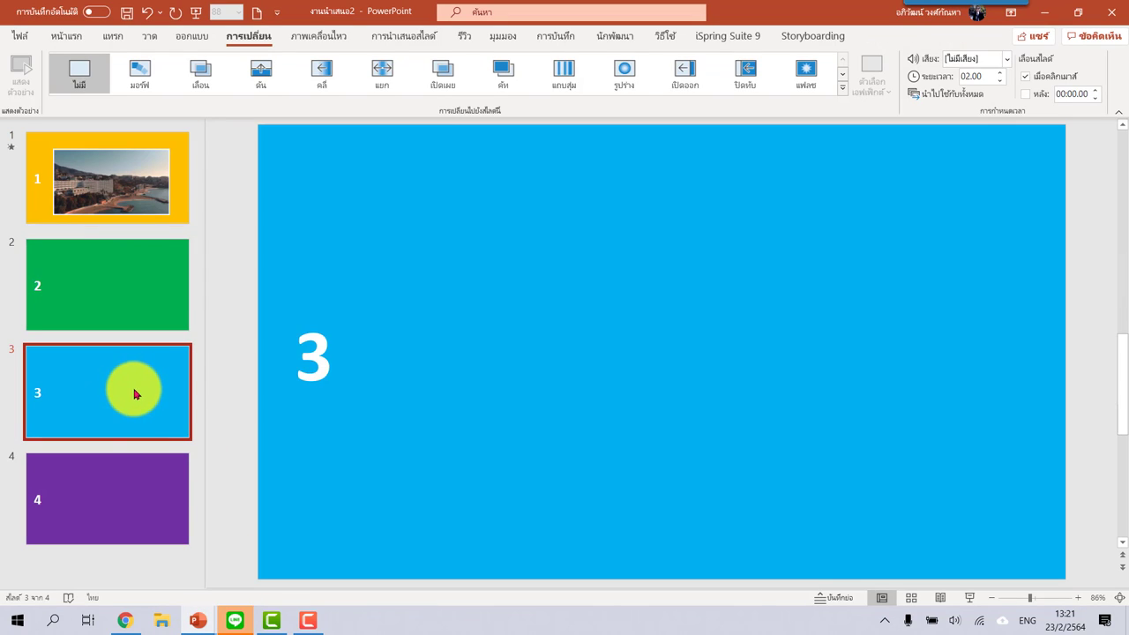
mouse_move(132, 618)
click(100, 568)
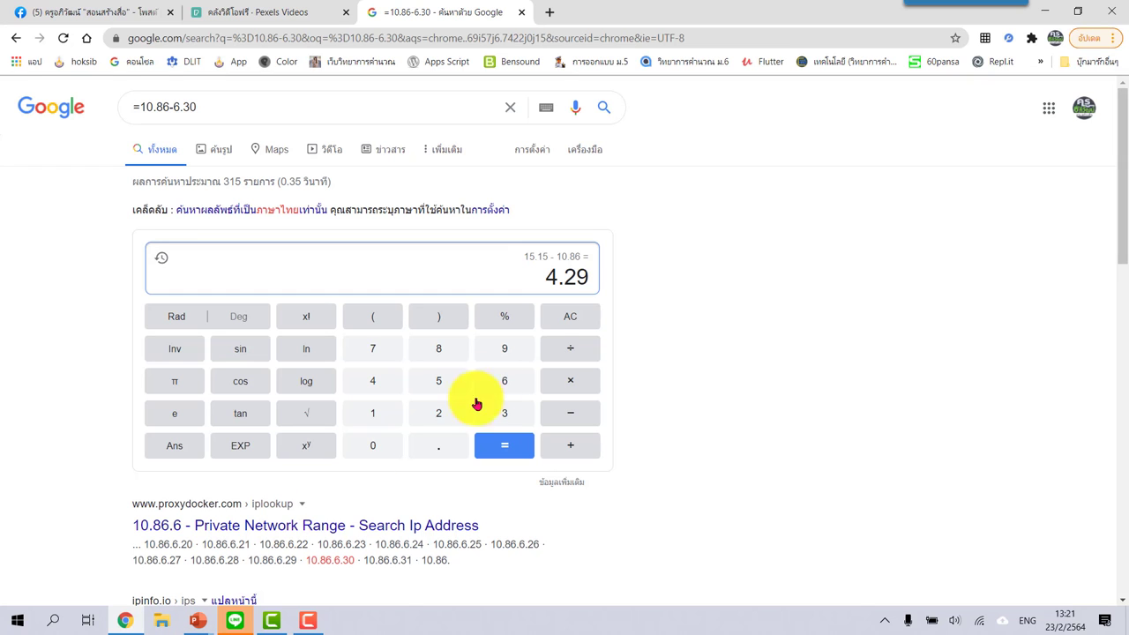
mouse_move(202, 628)
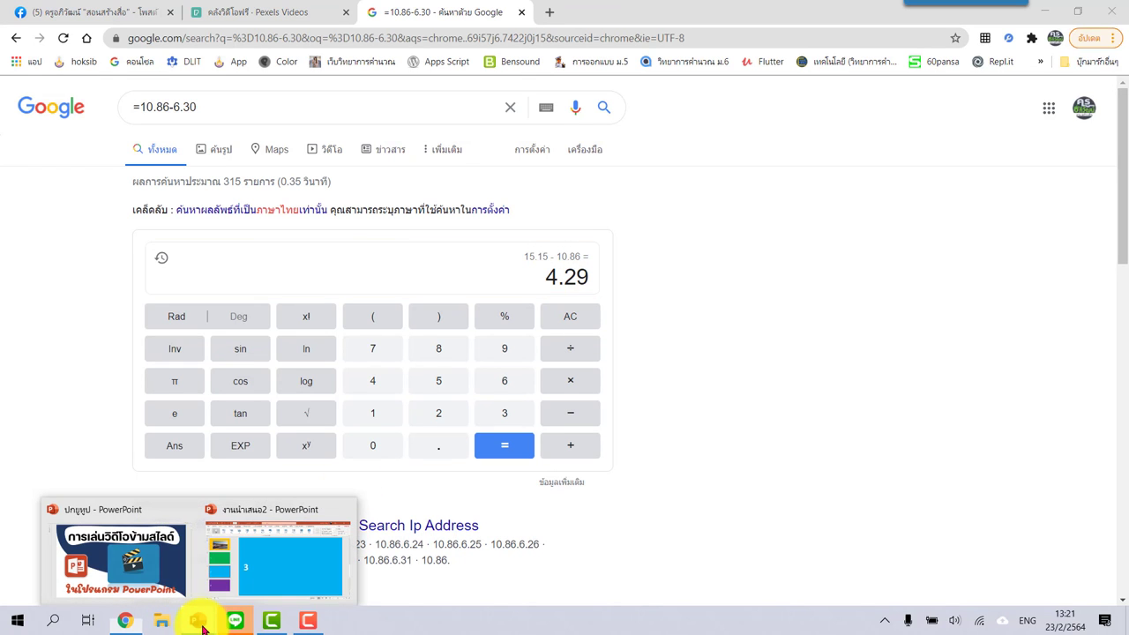
click(274, 564)
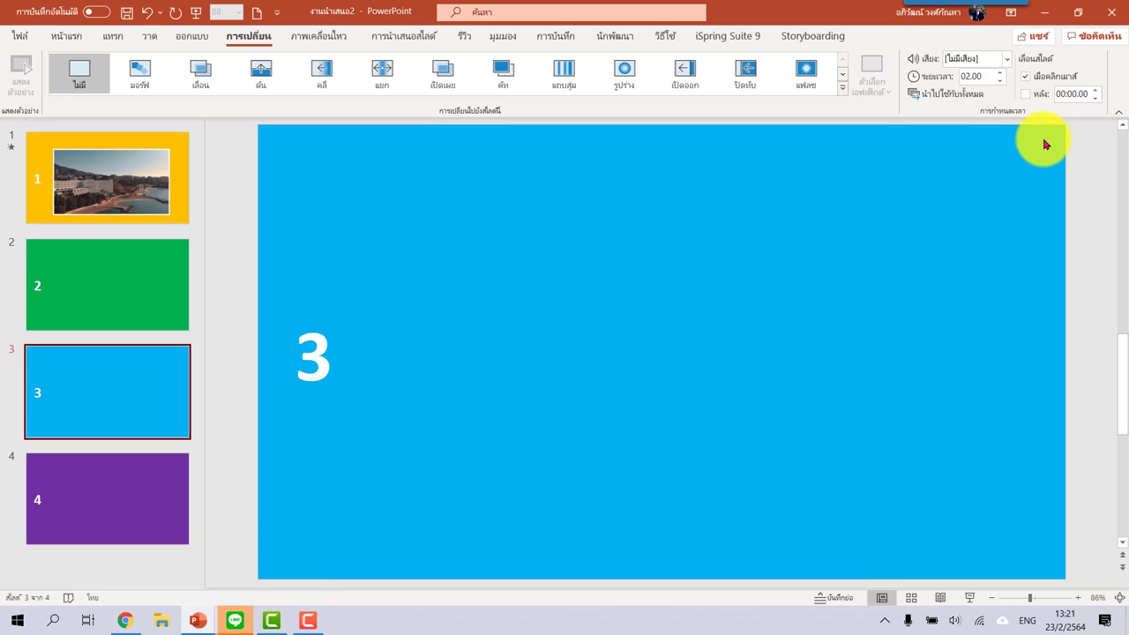
click(1025, 95)
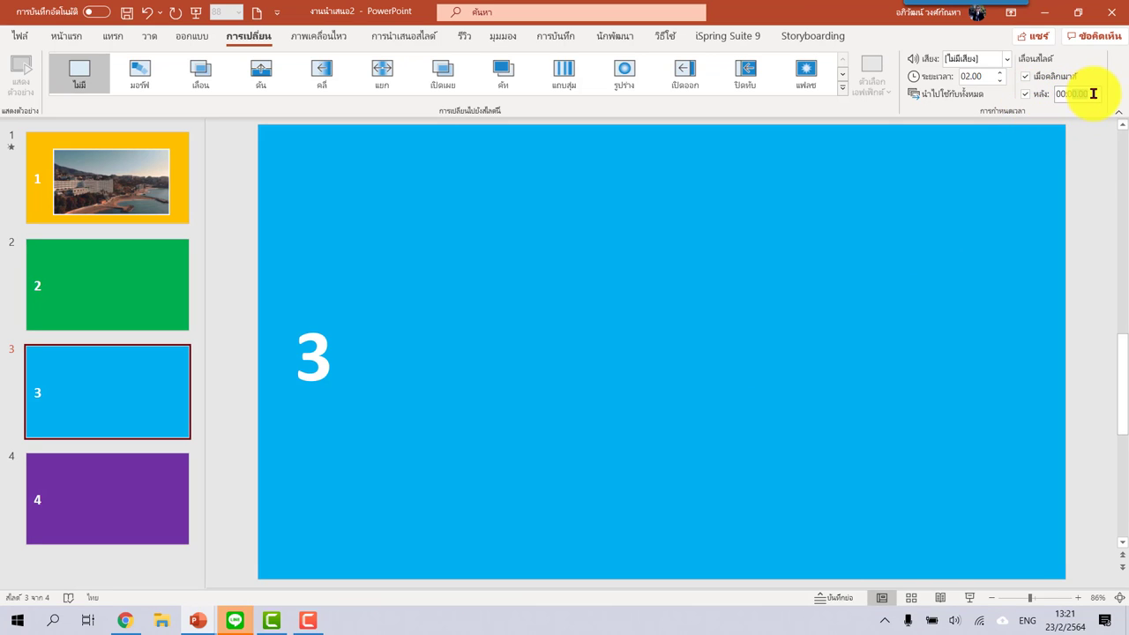
click(119, 202)
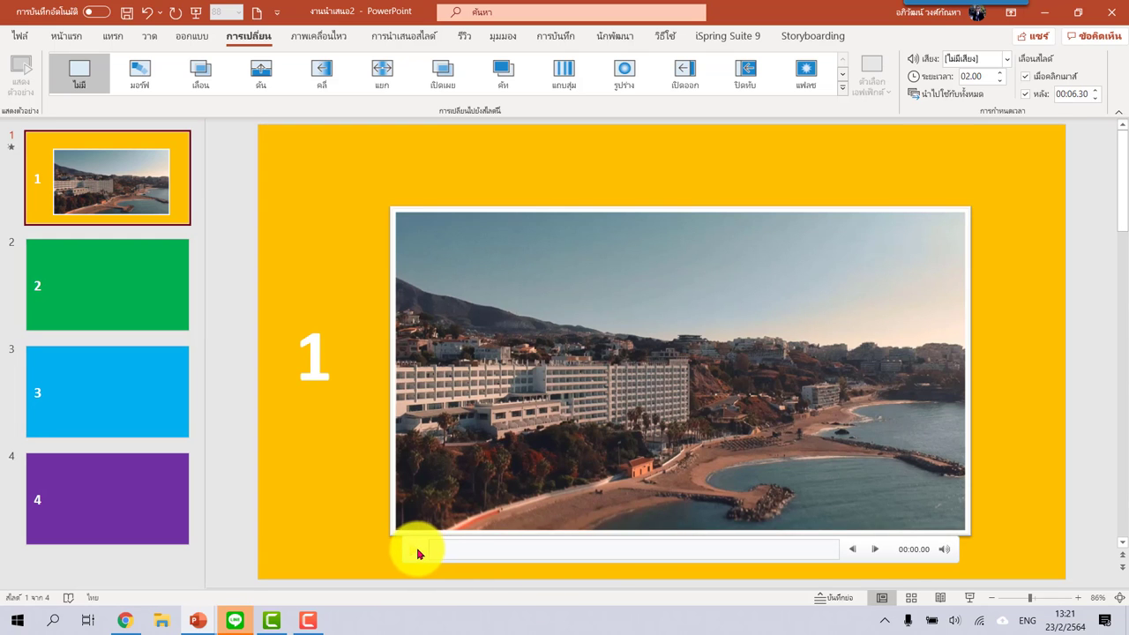
Play the slide-1 video and scrub to its end to read the 00:20.64 duration.
click(419, 553)
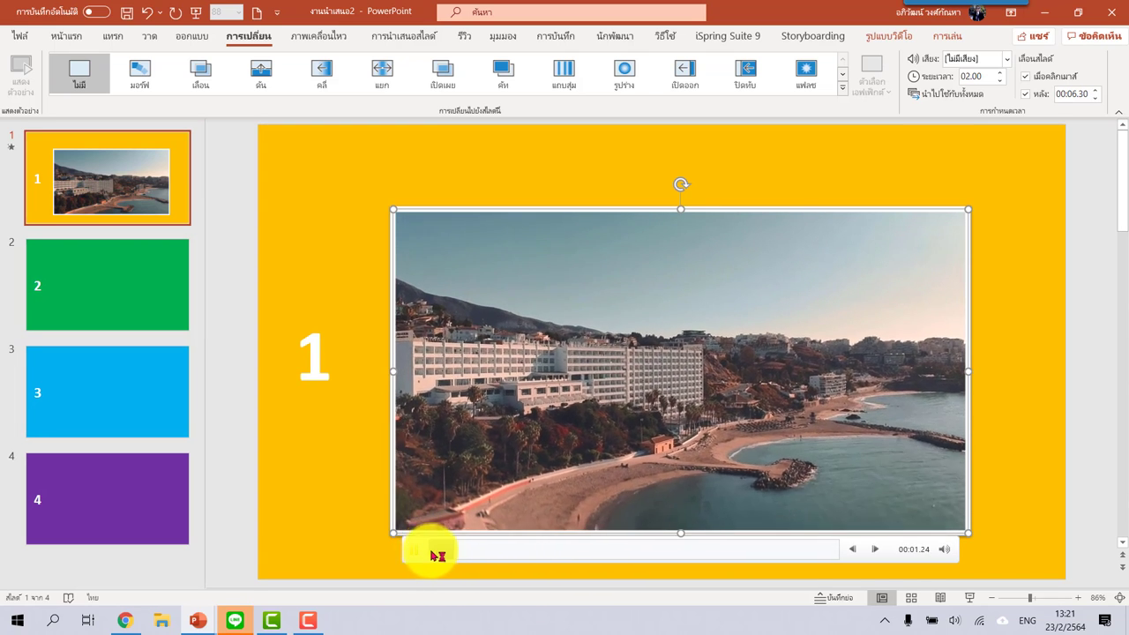
click(416, 552)
drag(458, 555, 832, 551)
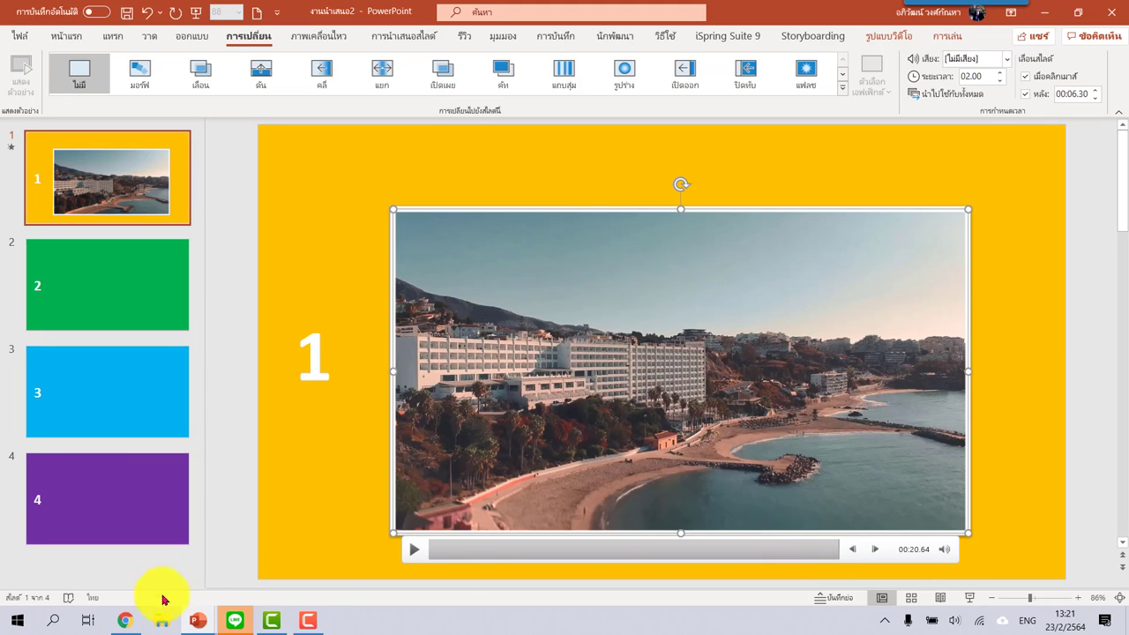
click(125, 620)
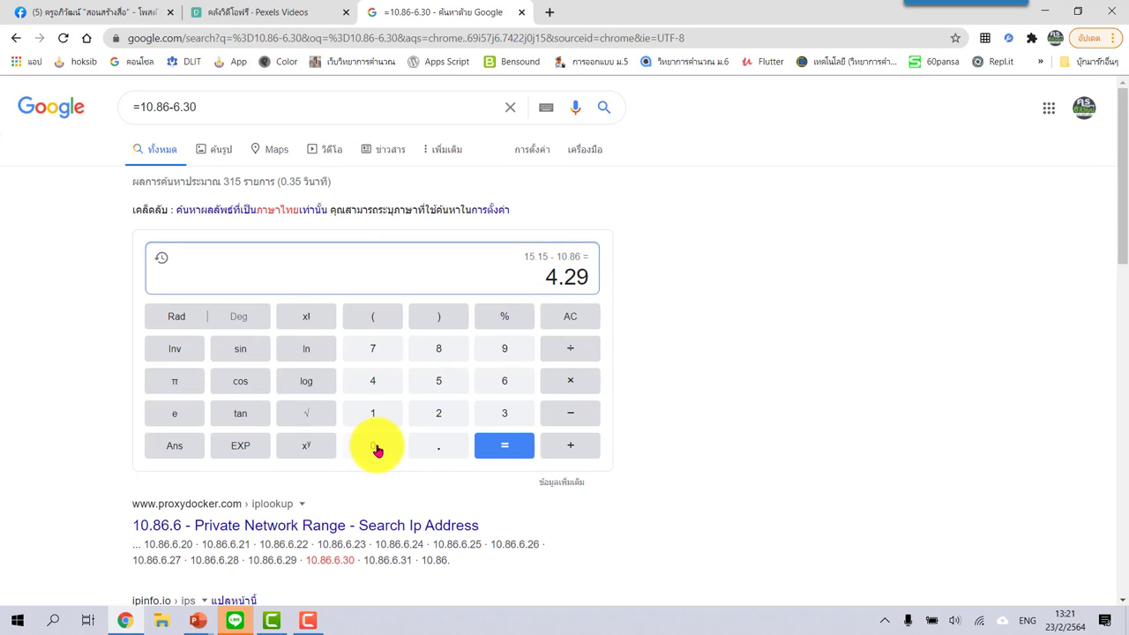
Enter 20.64 − 15.15 on the calculator, getting 5.49 seconds for the last slide.
click(441, 414)
click(379, 446)
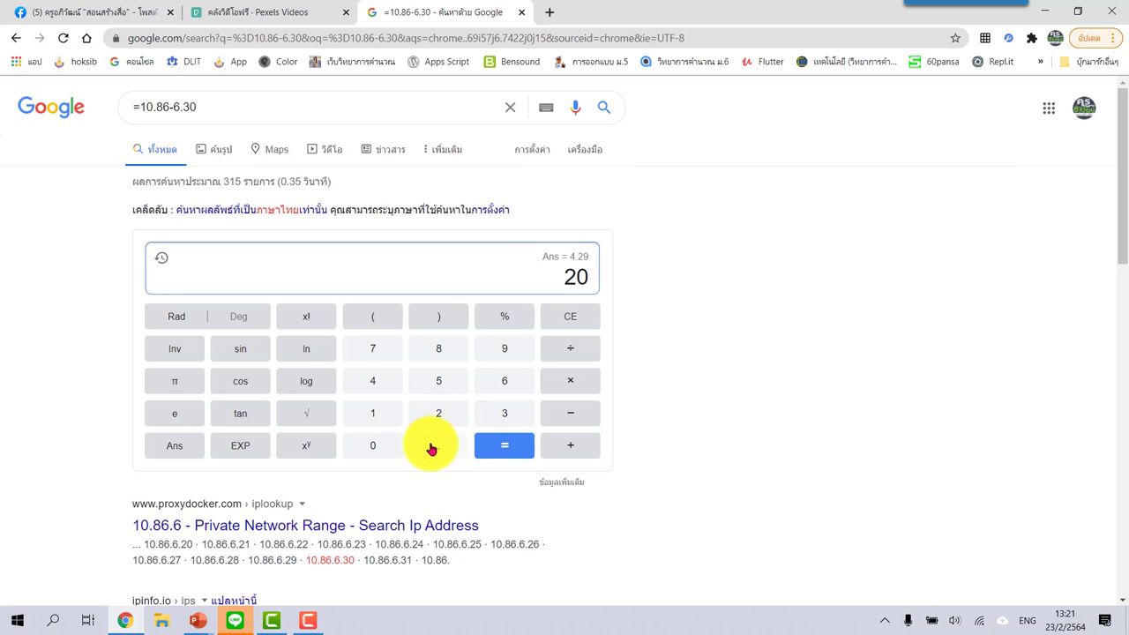
click(432, 448)
click(504, 380)
click(372, 380)
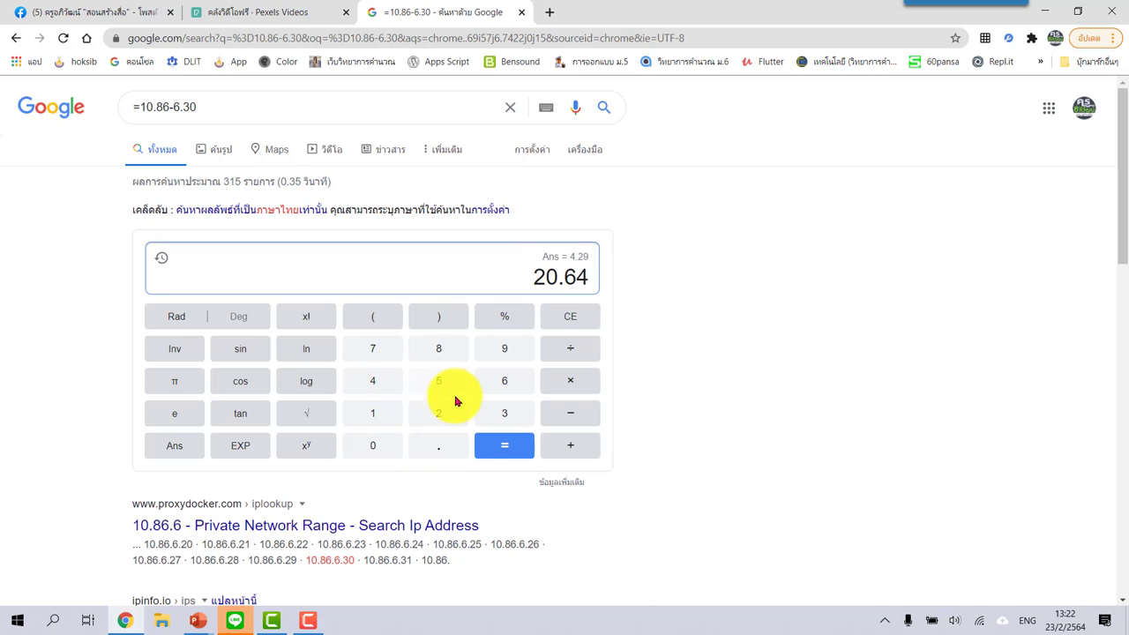
click(558, 413)
click(372, 413)
click(438, 380)
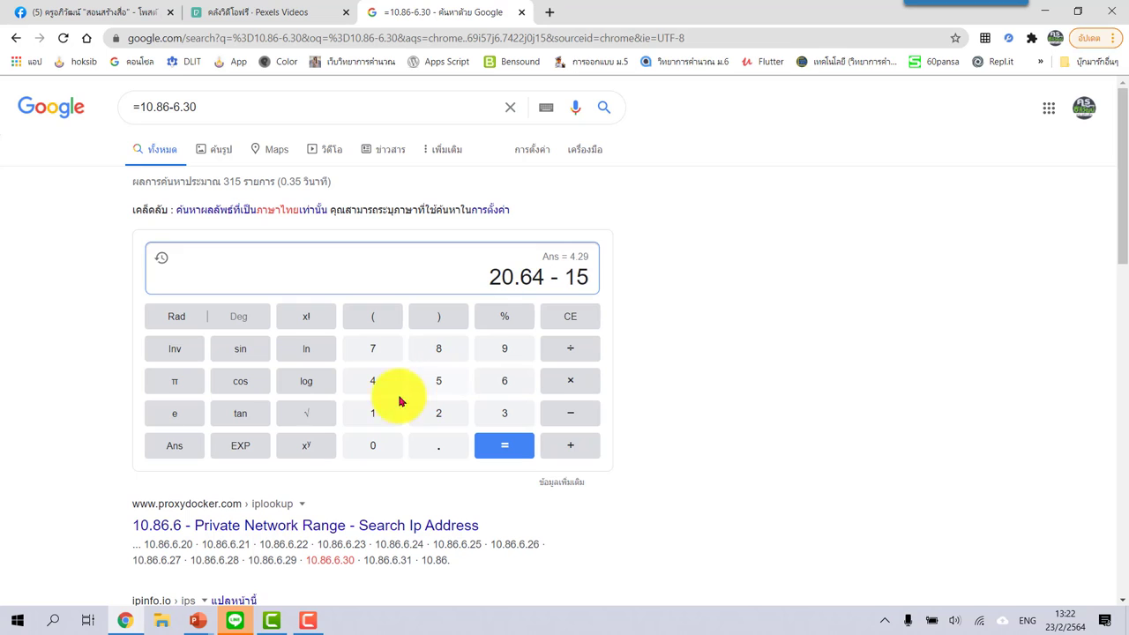
click(432, 445)
click(371, 414)
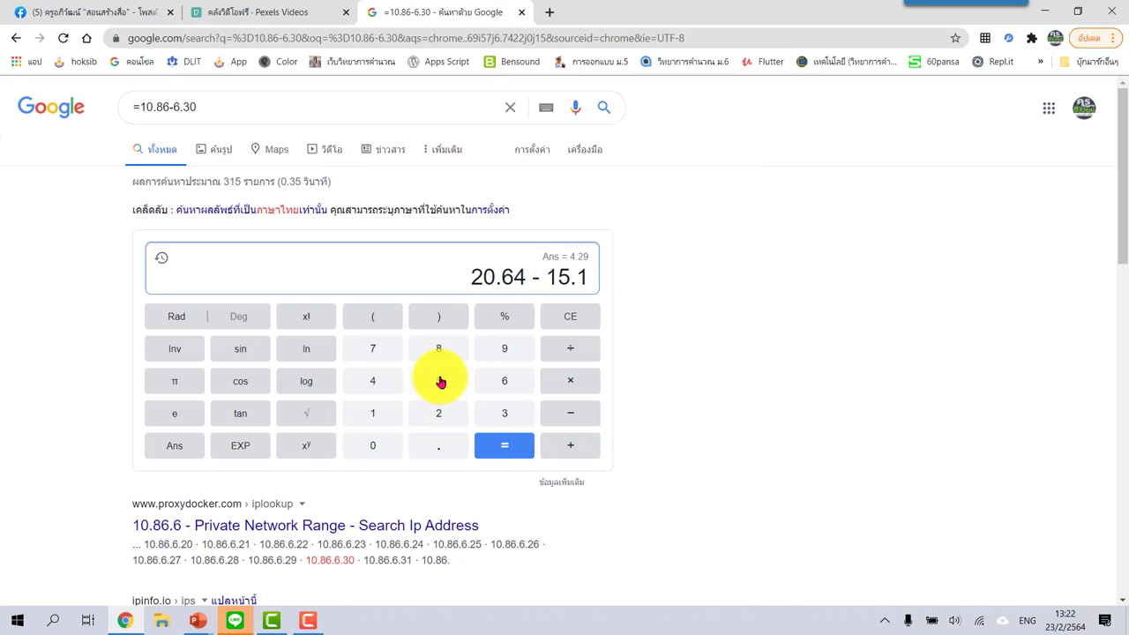
click(440, 381)
click(504, 440)
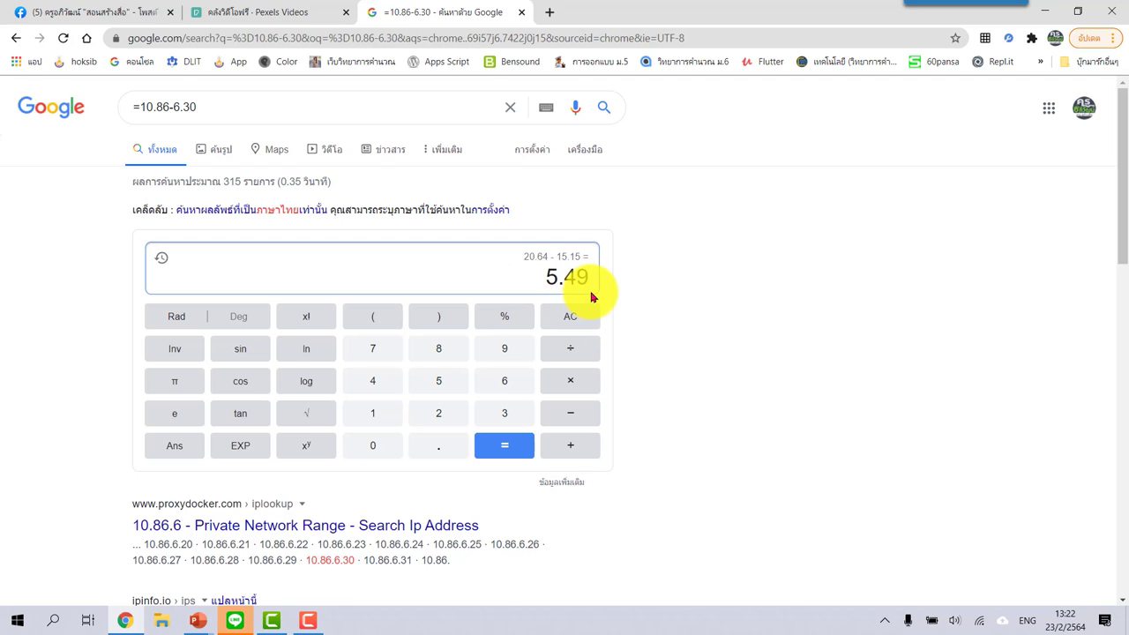
Set slide 4 to advance automatically after 00:05.49.
mouse_move(196, 624)
click(276, 568)
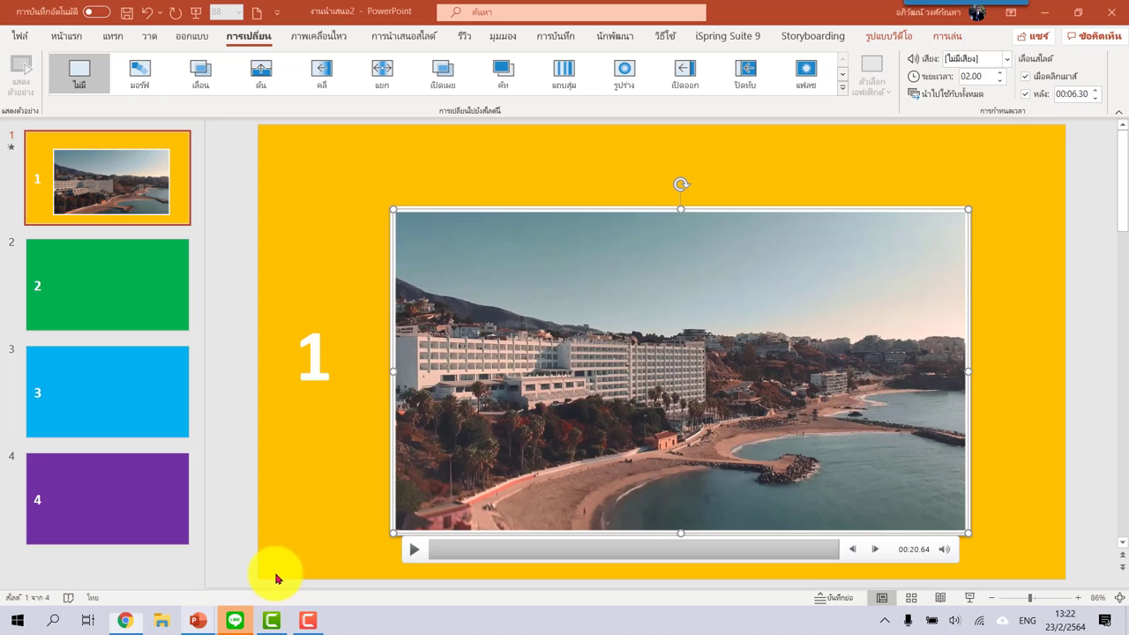
click(113, 503)
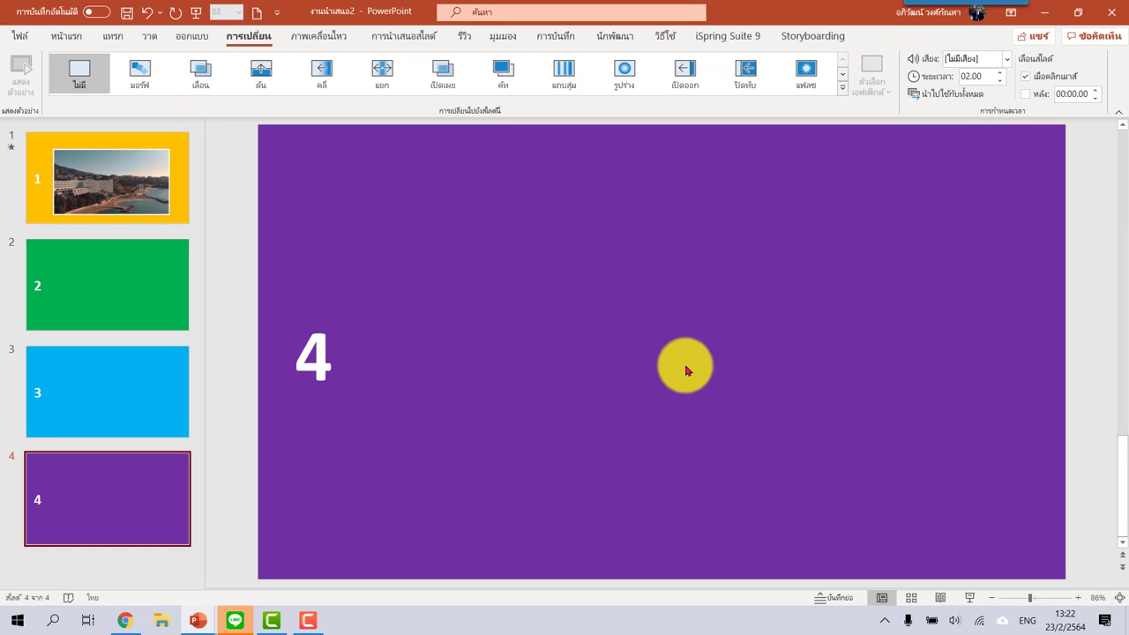
click(1027, 94)
text(5)
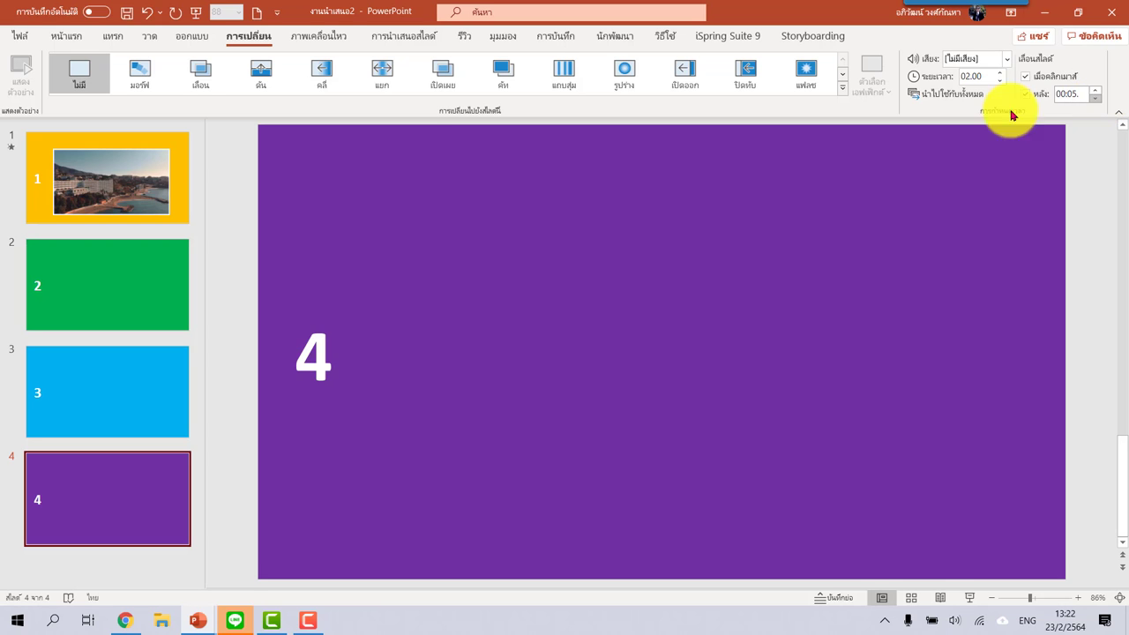
click(129, 621)
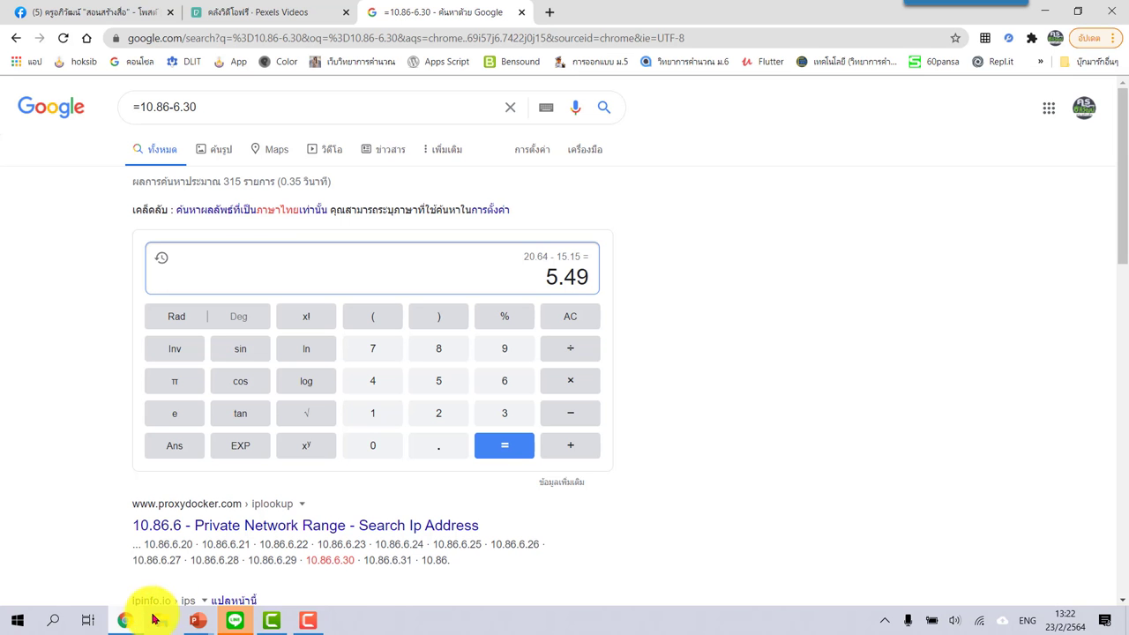
mouse_move(197, 617)
click(335, 560)
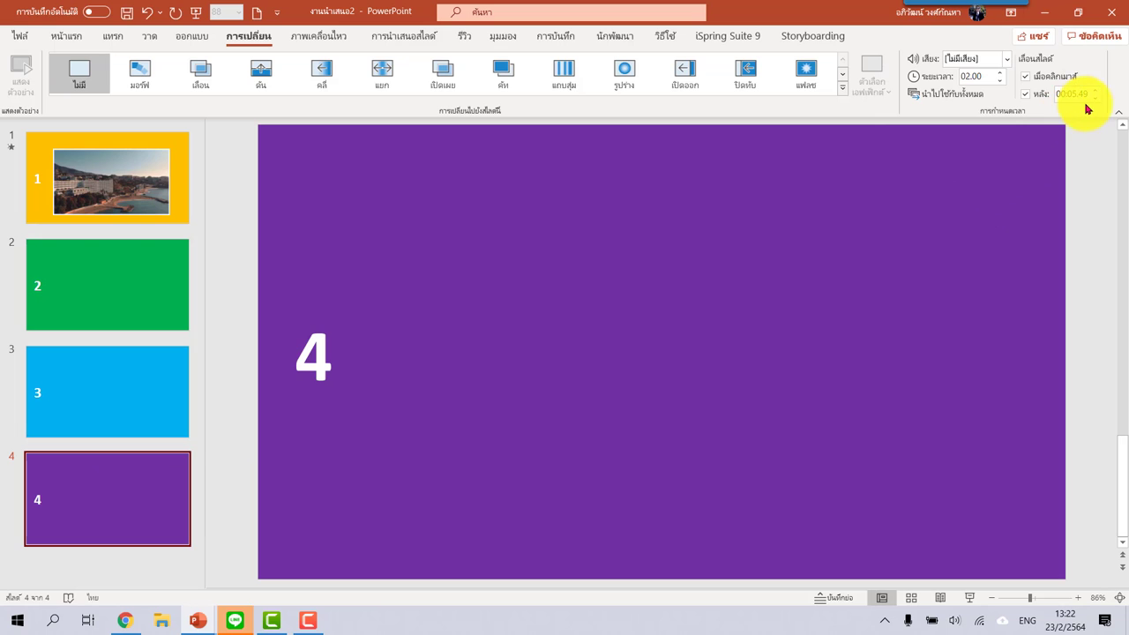
Check the After times on slides 3, 2 and 1 (04.29, 04.56, 06.30).
click(138, 385)
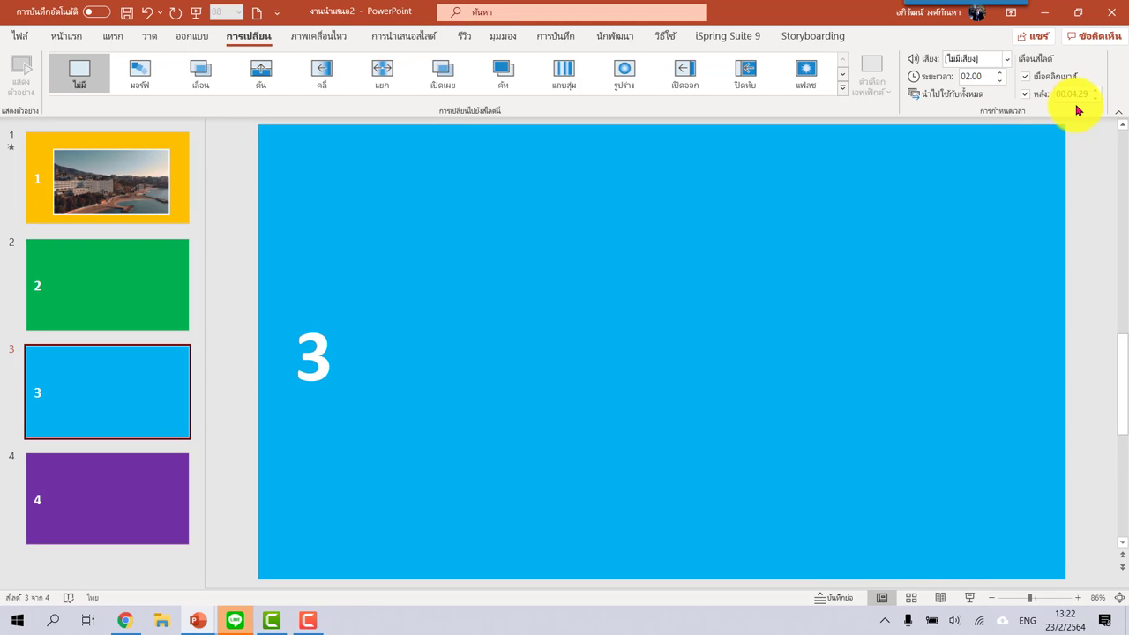
click(131, 285)
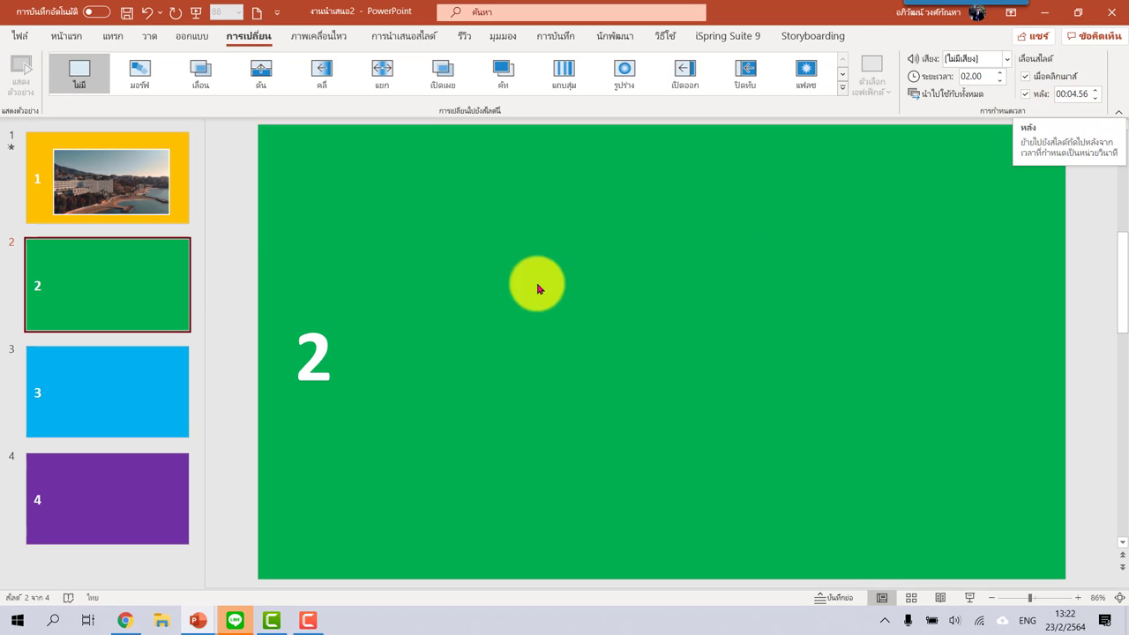
click(85, 183)
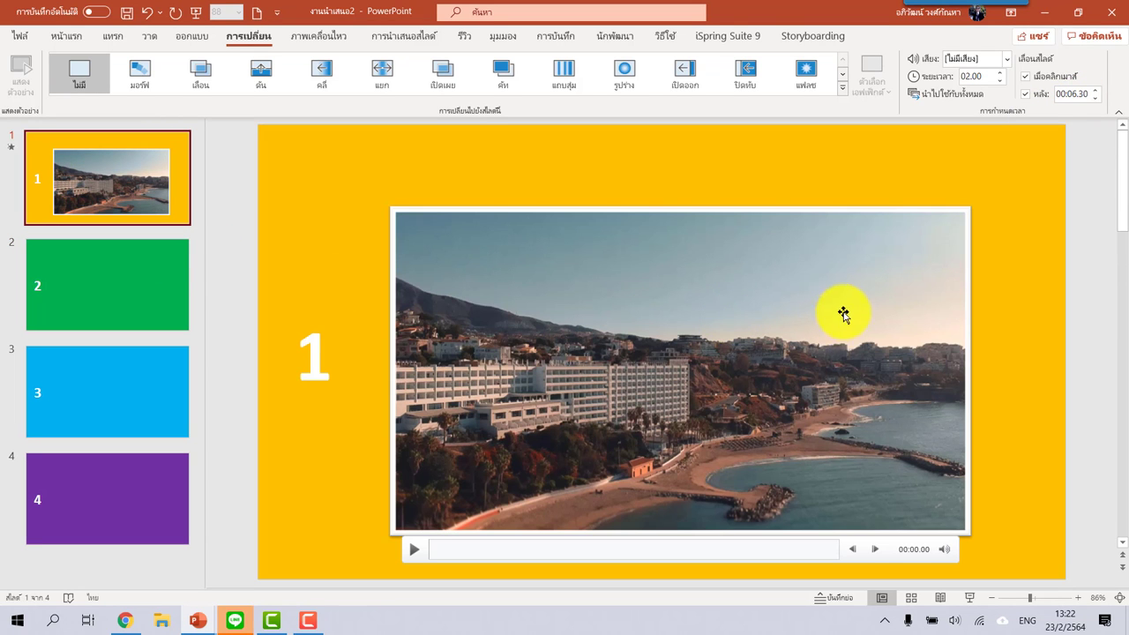
mouse_move(887, 393)
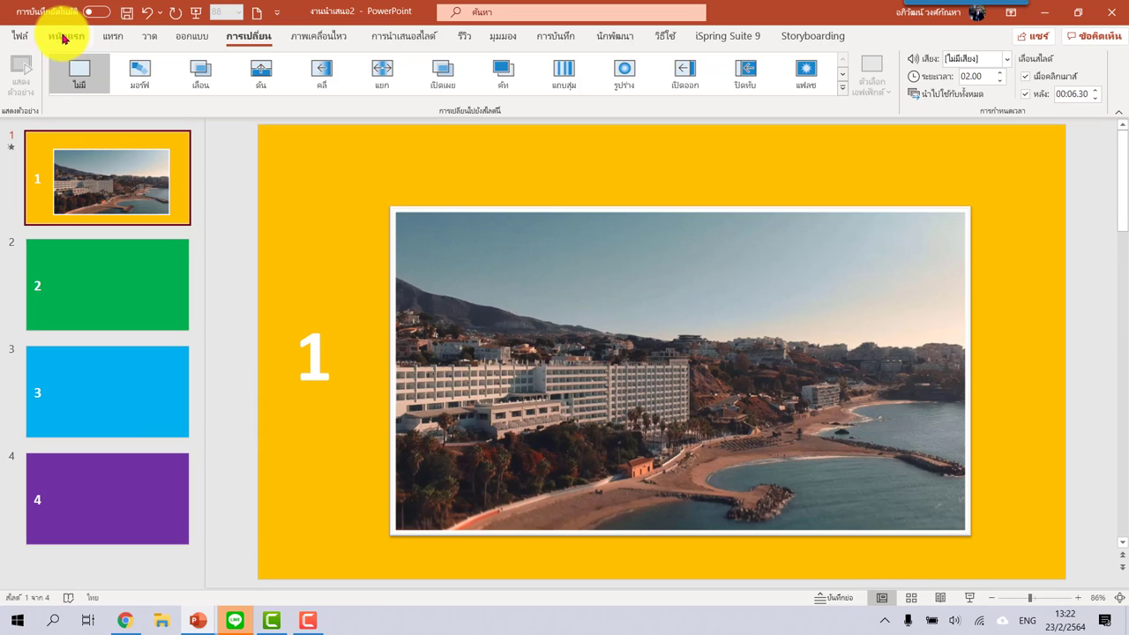
Play the slide show from slide 1 until the black end-of-show screen appears.
click(62, 35)
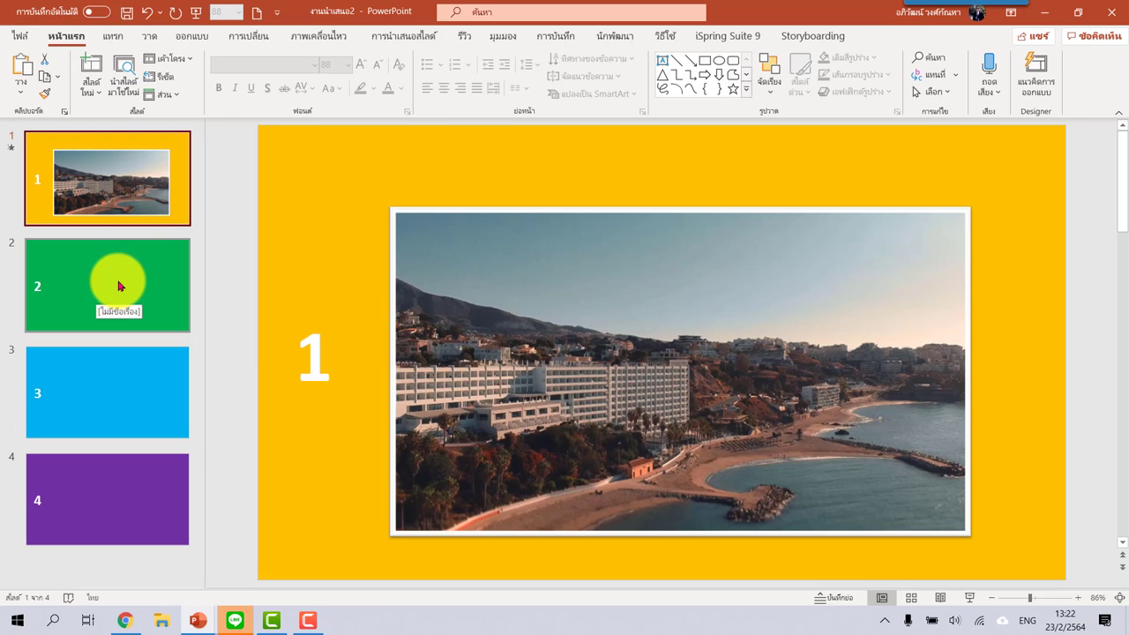
click(973, 599)
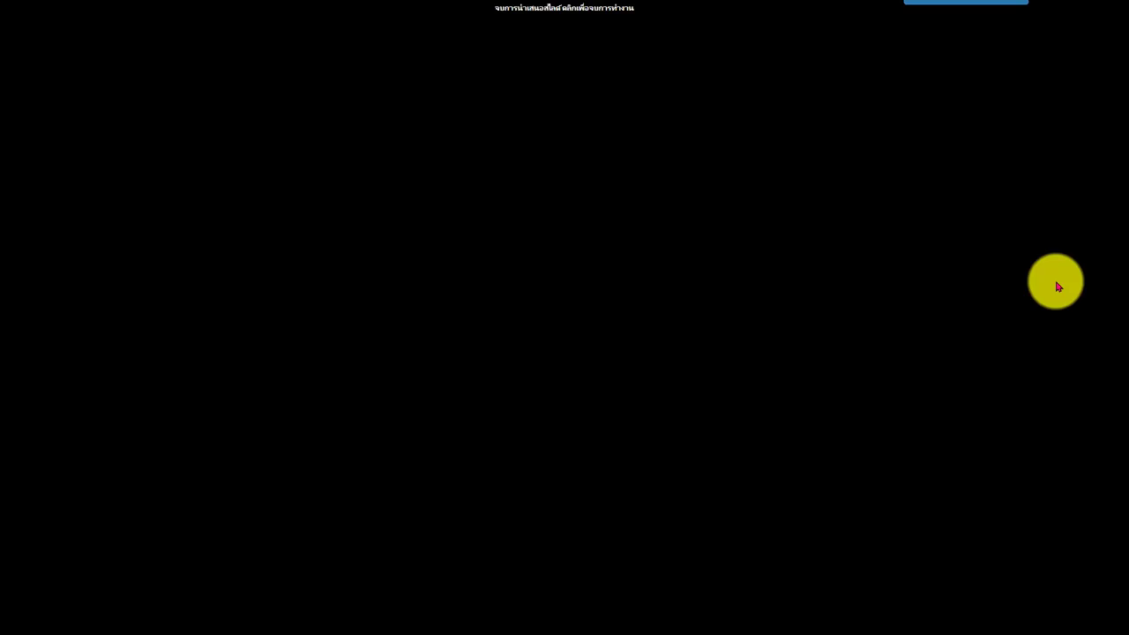
Exit the slide show, look over slides 2–4, and return to slide 1.
click(1058, 285)
click(123, 313)
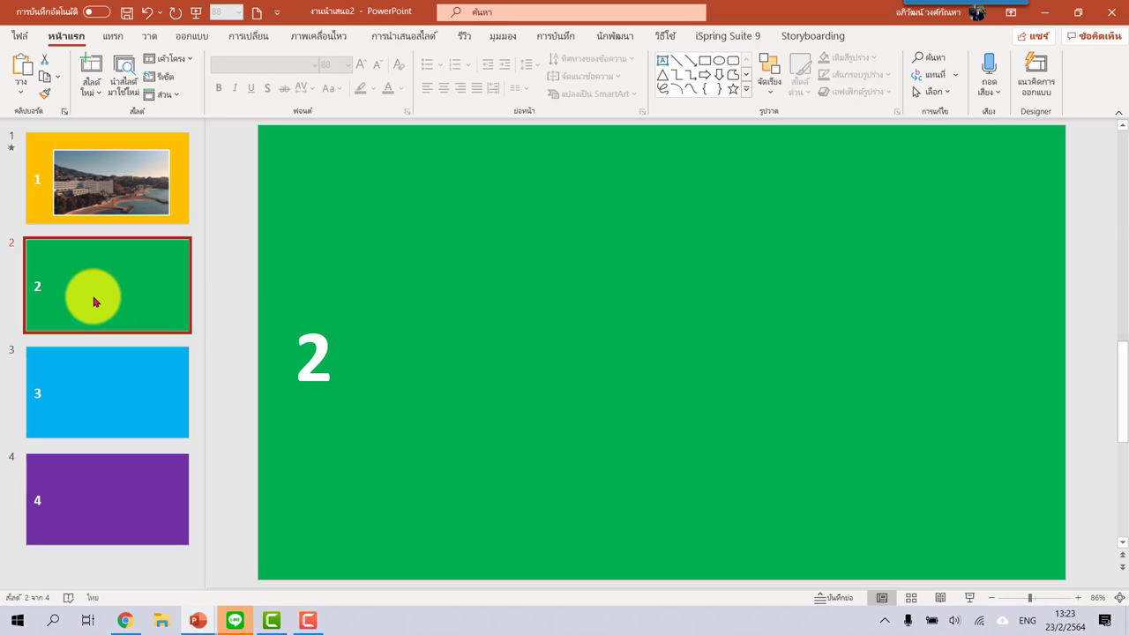
click(143, 403)
click(131, 491)
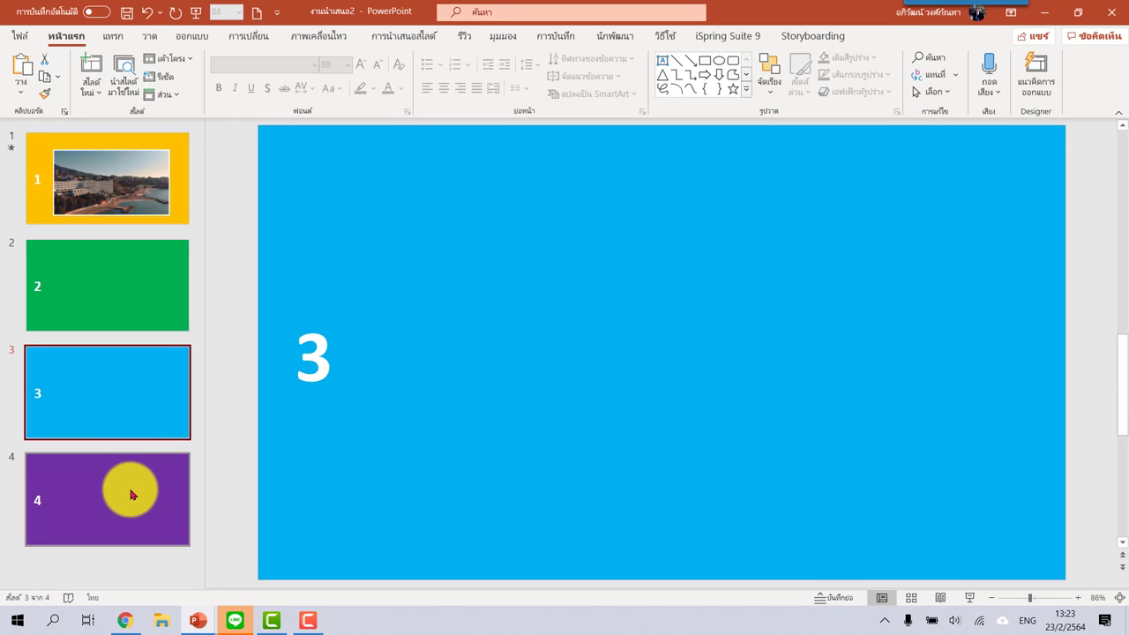
click(141, 305)
click(121, 185)
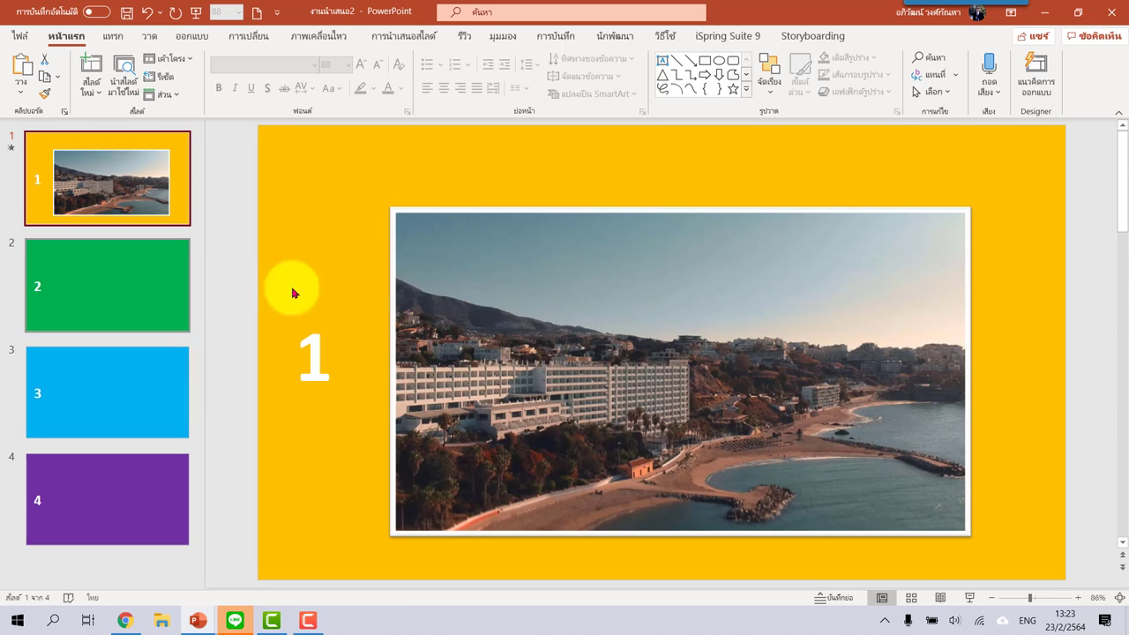
Draw a centred text box above the video on slide 1 for the ชายหาด title.
click(663, 60)
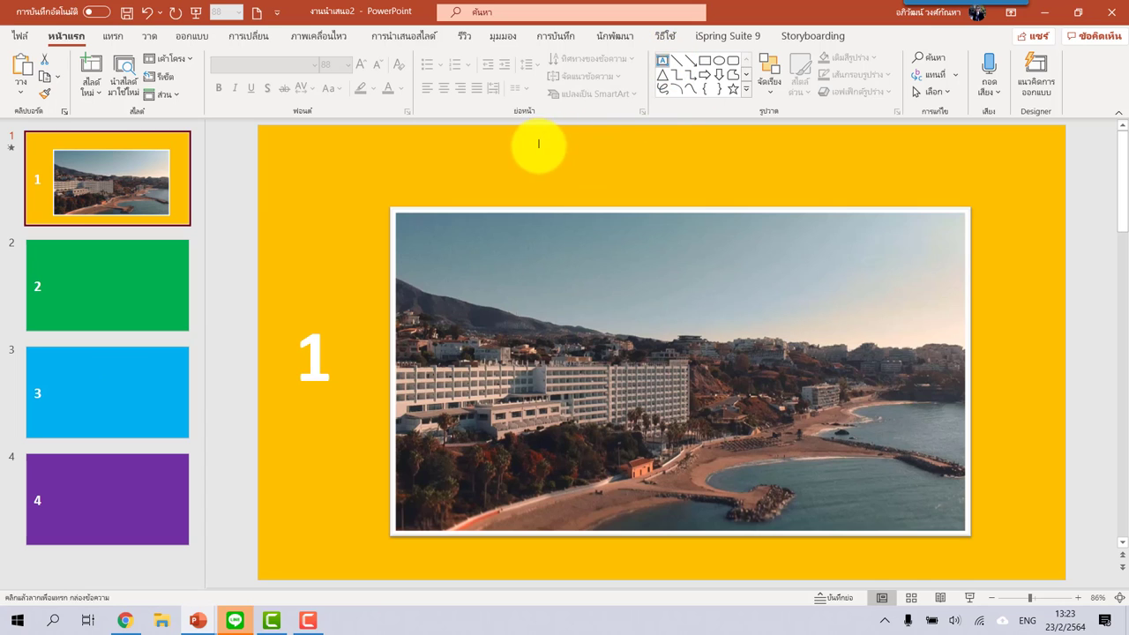
drag(536, 146, 790, 190)
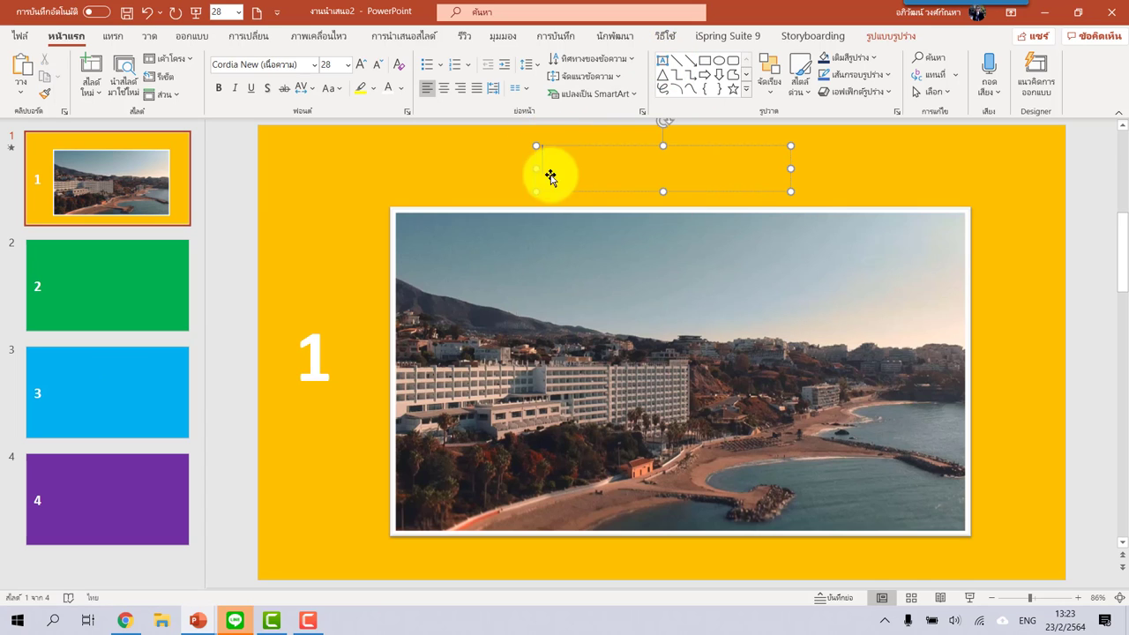
click(444, 88)
text(ชายหาด)
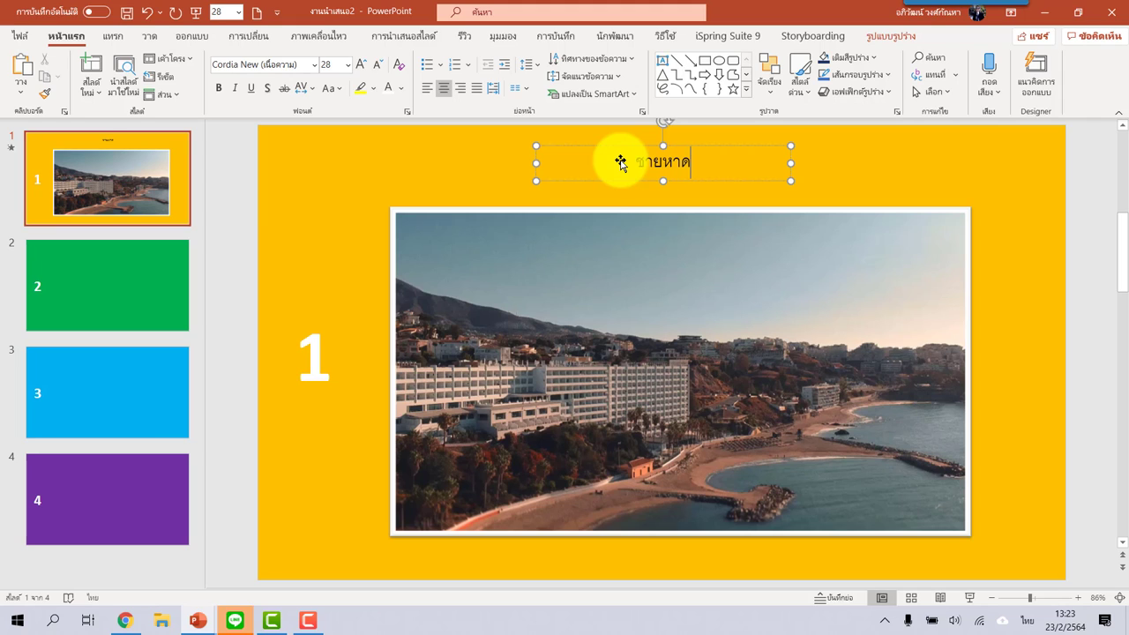
Make the ชายหาด title bold, 60 pt, in the FC Friday font.
click(218, 87)
click(362, 65)
click(364, 65)
click(364, 64)
click(364, 64)
click(364, 64)
click(364, 65)
click(365, 65)
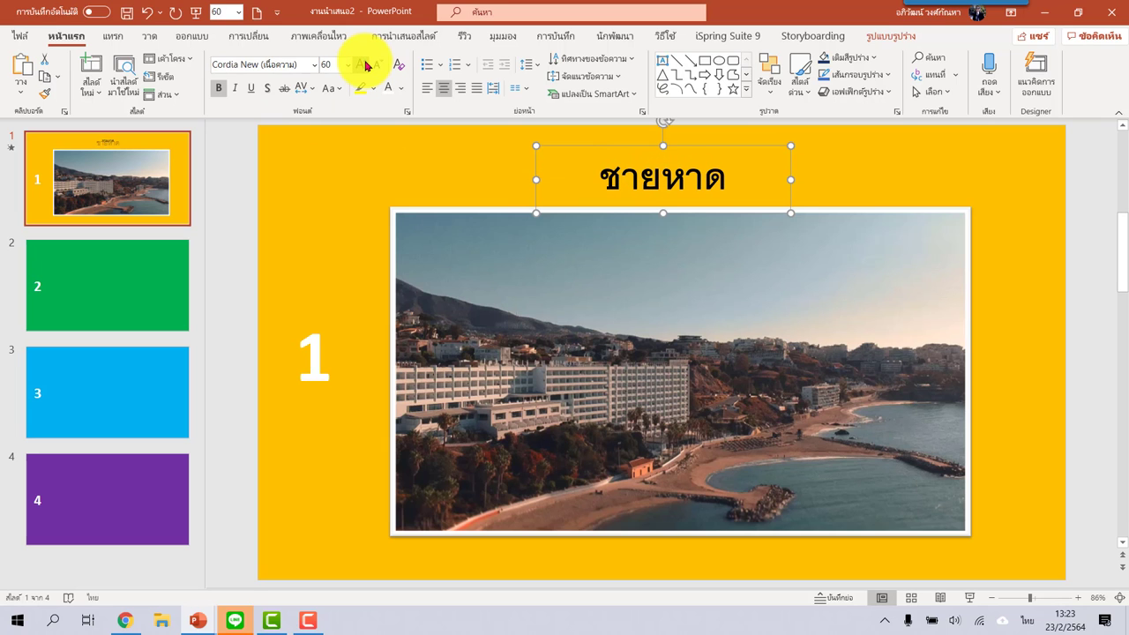
click(314, 64)
scroll(290, 320, down, 5)
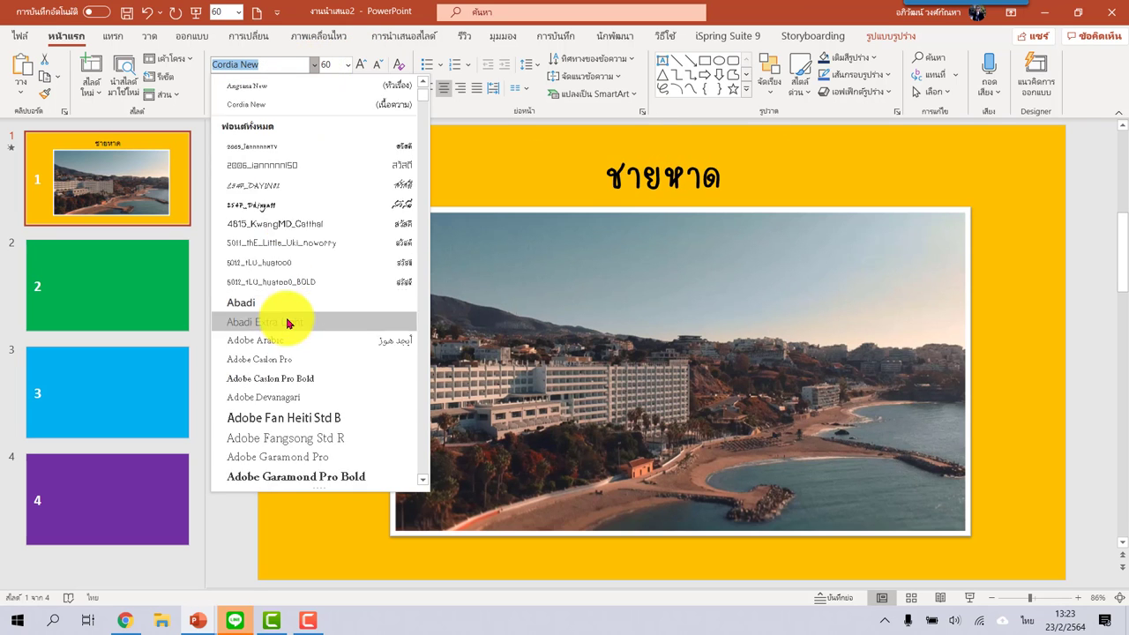
scroll(290, 320, down, 5)
scroll(286, 322, down, 5)
scroll(287, 323, down, 5)
scroll(287, 322, down, 5)
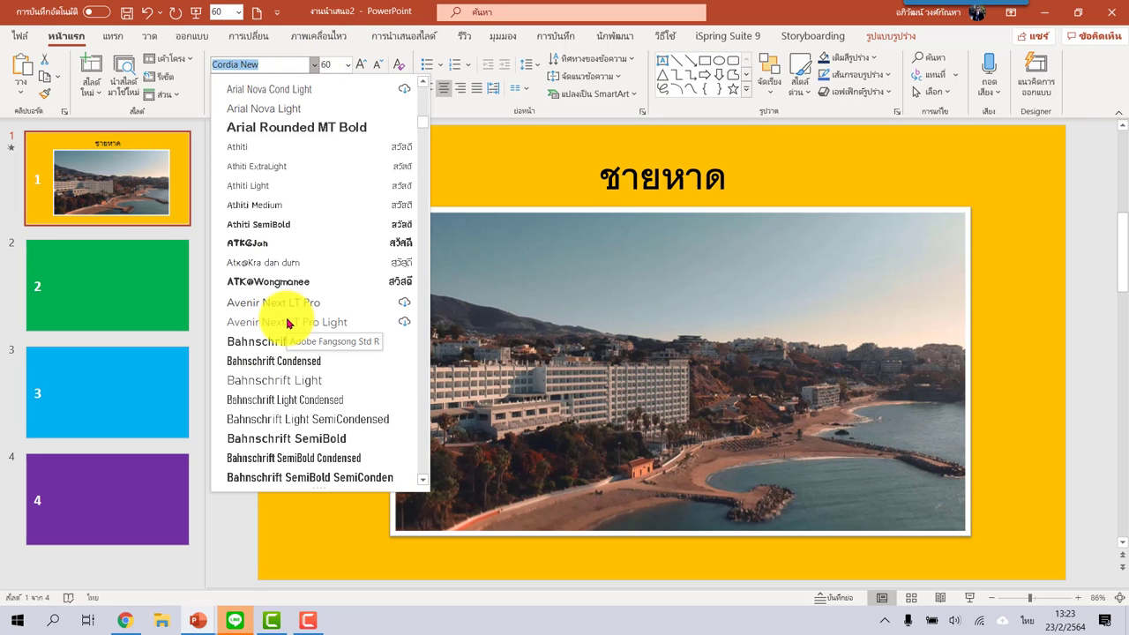
scroll(287, 323, down, 5)
scroll(287, 323, down, 5)
scroll(286, 324, down, 5)
scroll(286, 325, down, 5)
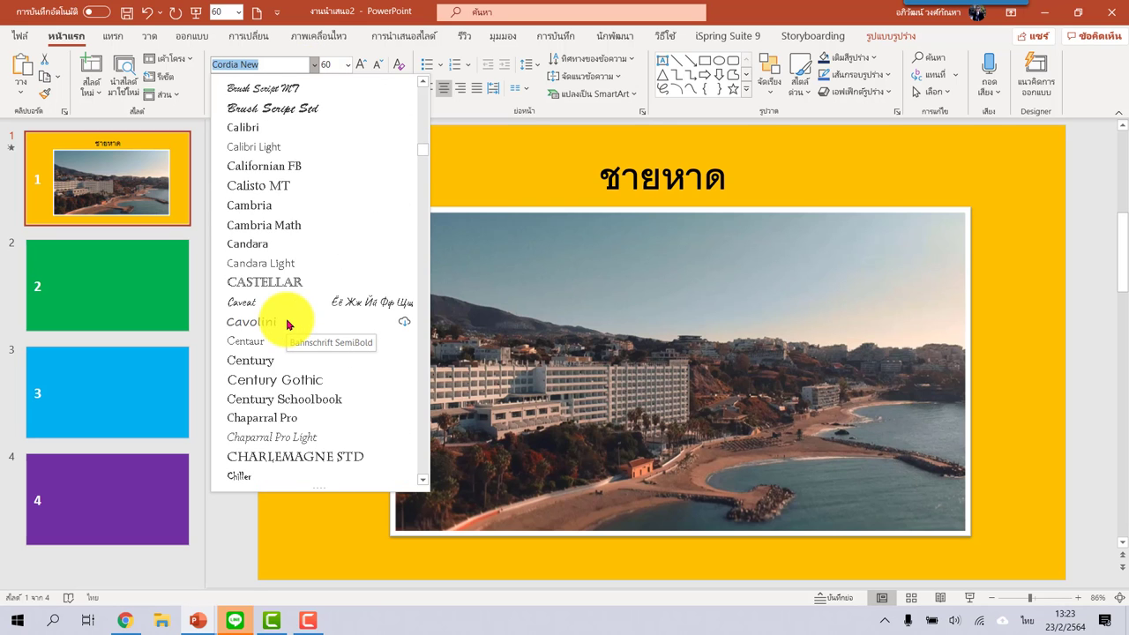
scroll(287, 325, down, 5)
scroll(287, 325, down, 5)
scroll(290, 320, down, 5)
scroll(290, 320, down, 4)
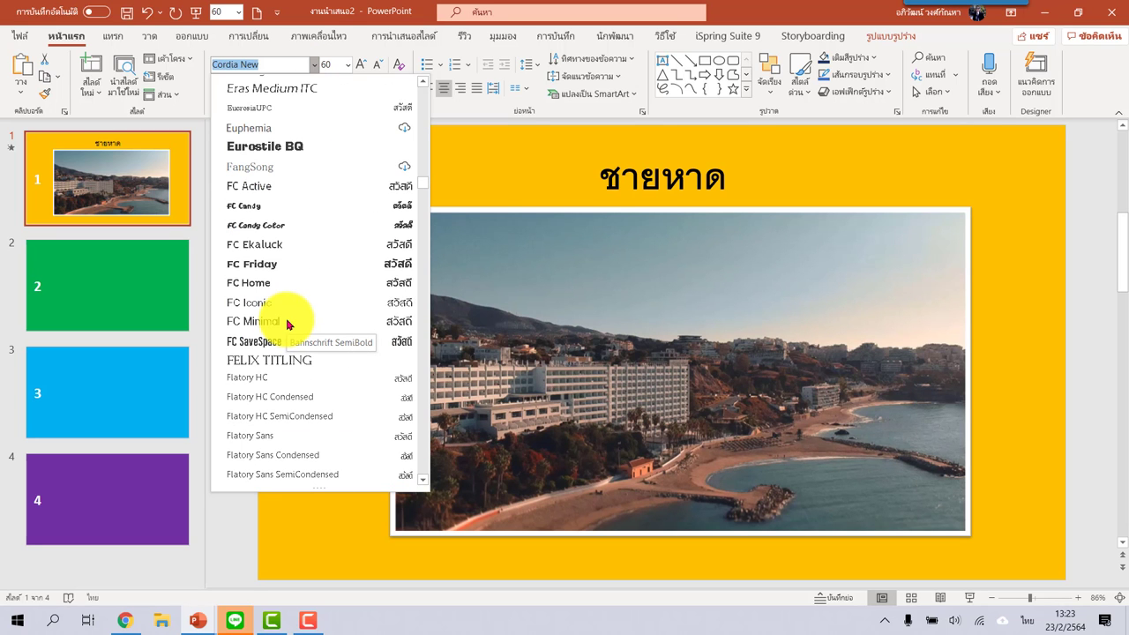
click(269, 269)
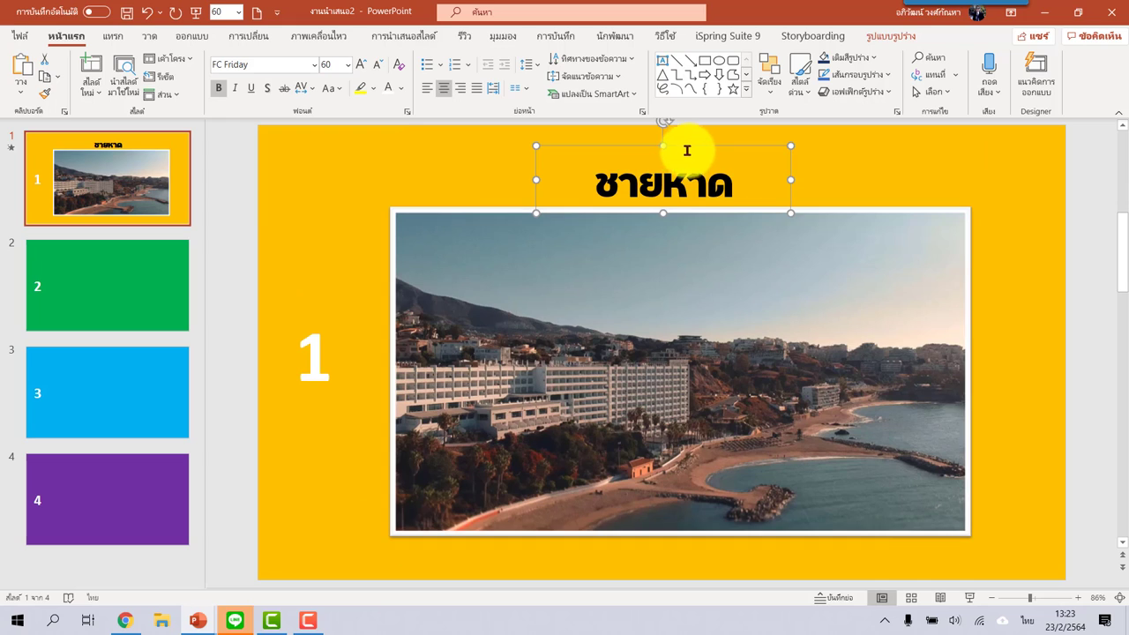
Move the title slightly higher and make it white with a text shadow.
drag(693, 150, 693, 141)
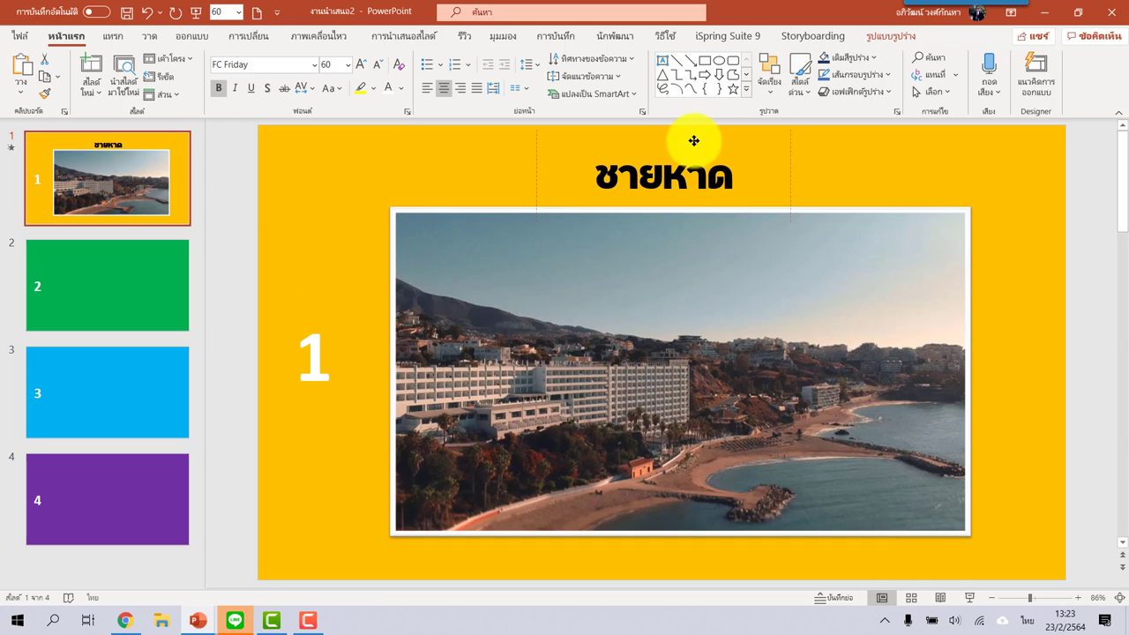
click(390, 95)
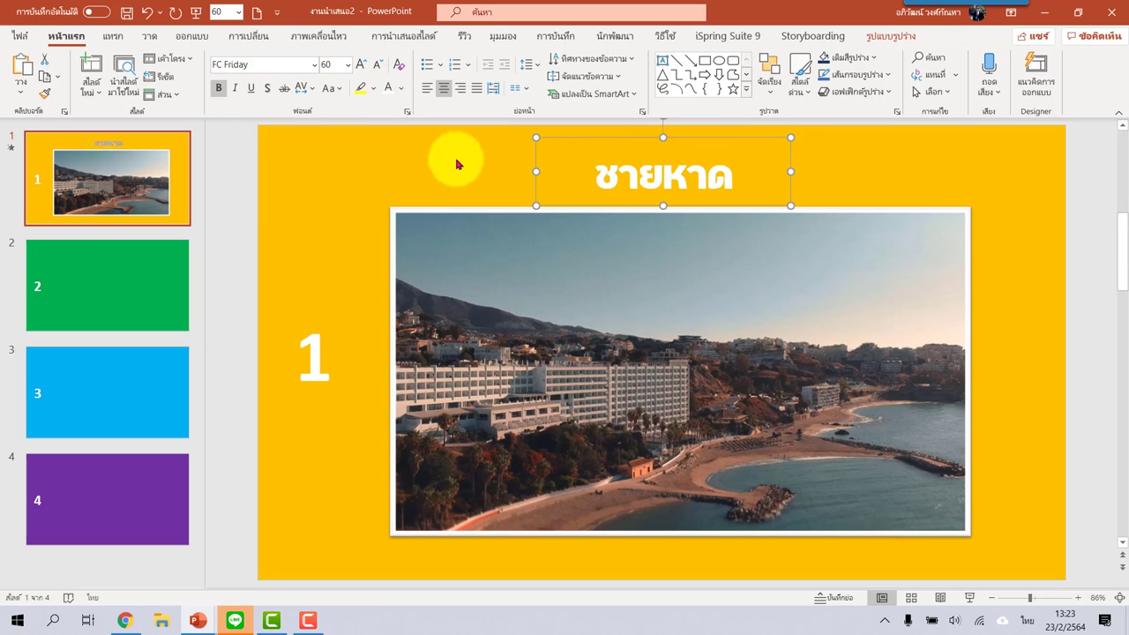
click(267, 92)
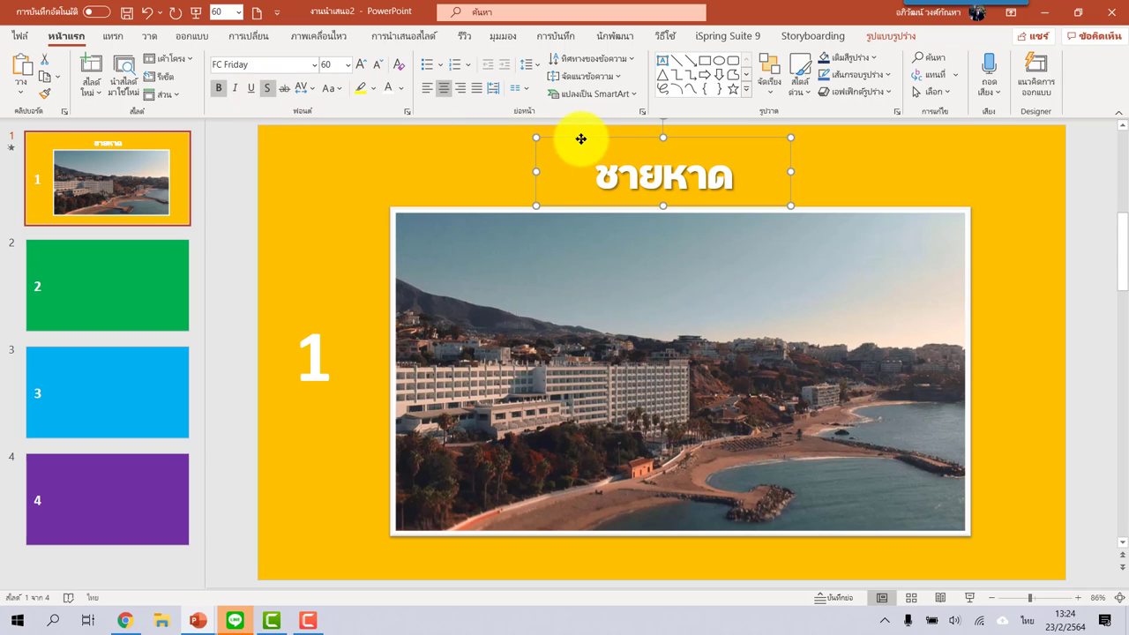
Paste the title onto slides 2 and 3, retitling them ทะเล and ภูเขา.
click(110, 294)
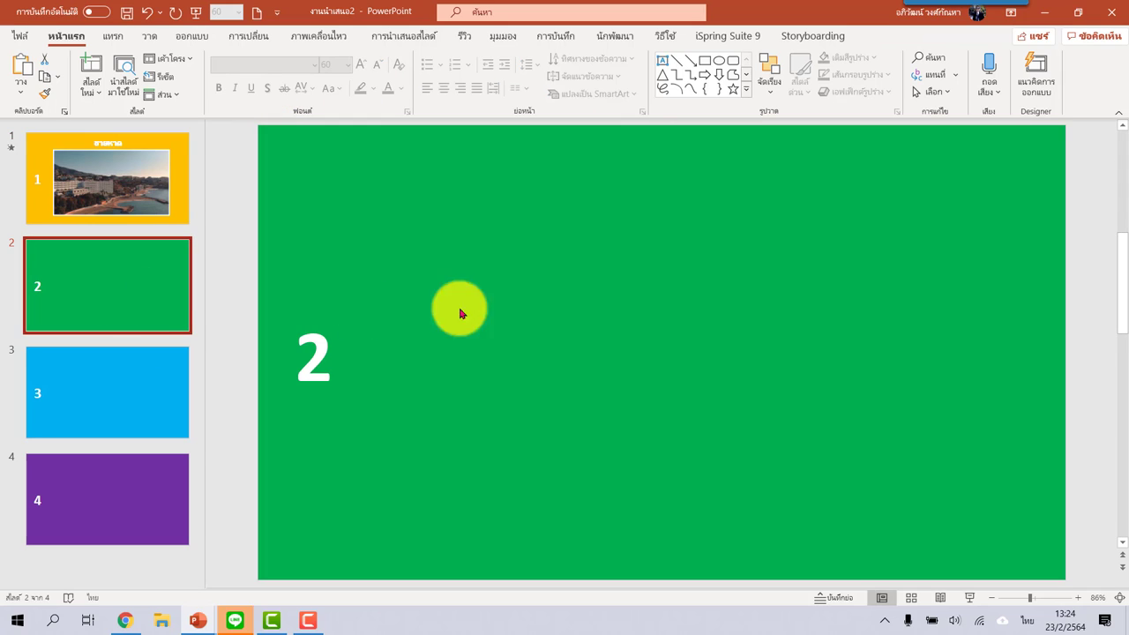
key(ctrl+v)
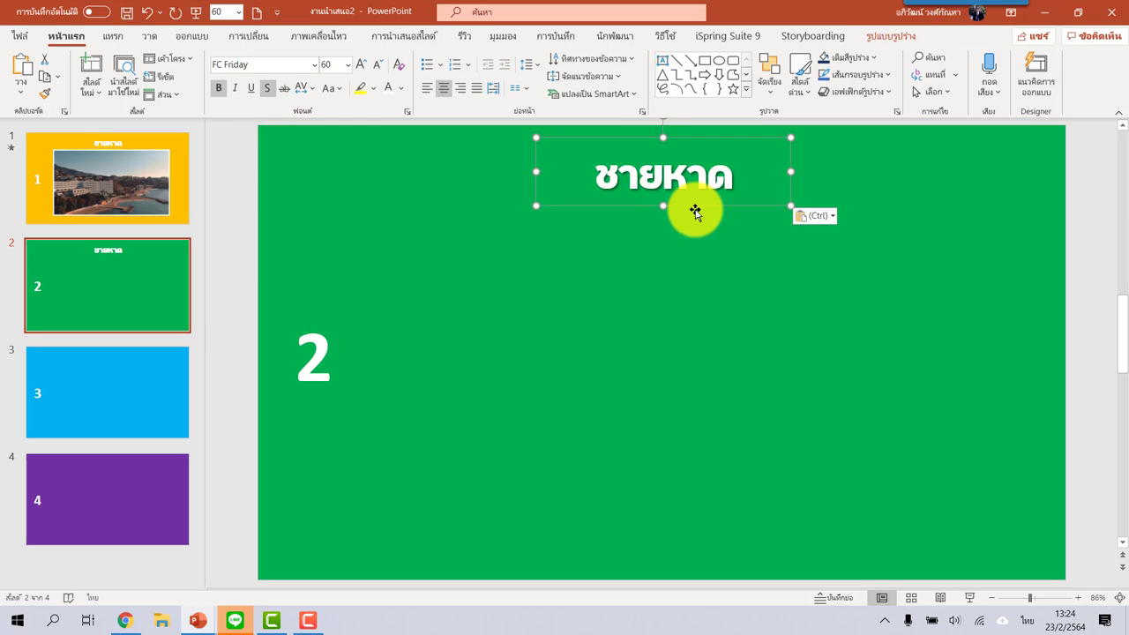
drag(597, 176, 731, 183)
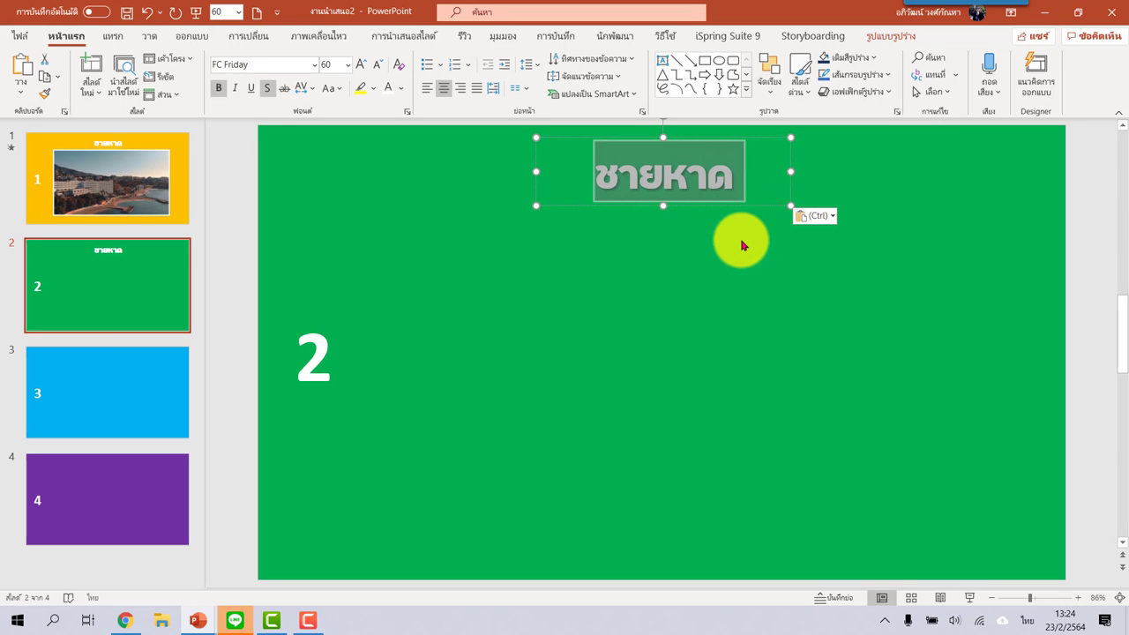
text(n)
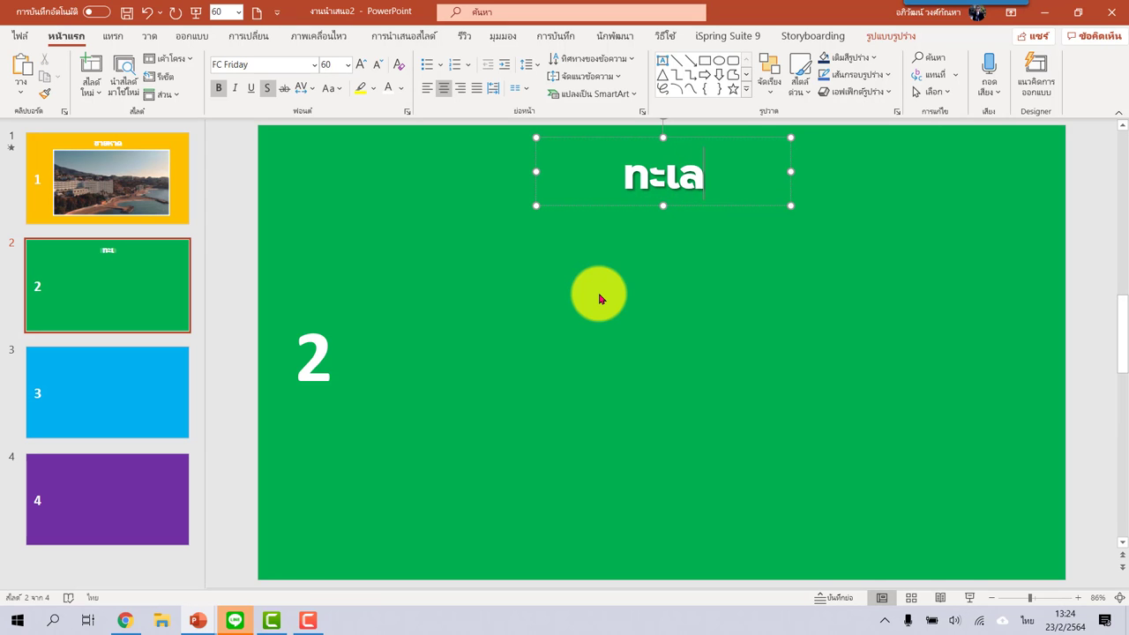
click(163, 367)
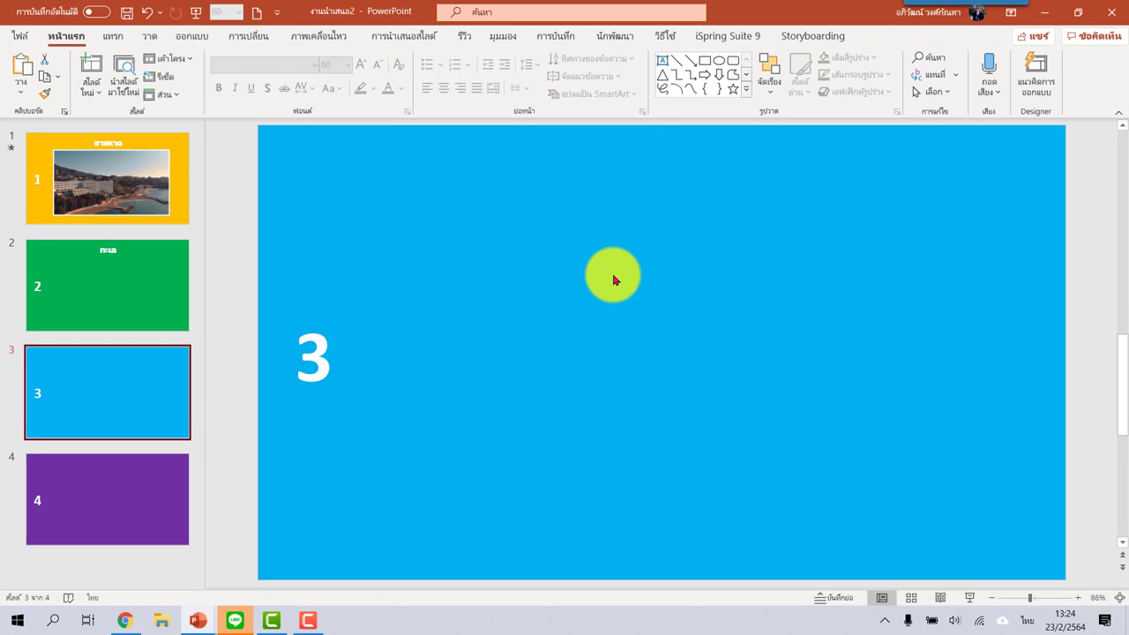
key(ctrl+v)
mouse_move(594, 177)
mouse_down()
mouse_move(695, 178)
mouse_move(738, 256)
mouse_up()
text(ภู)
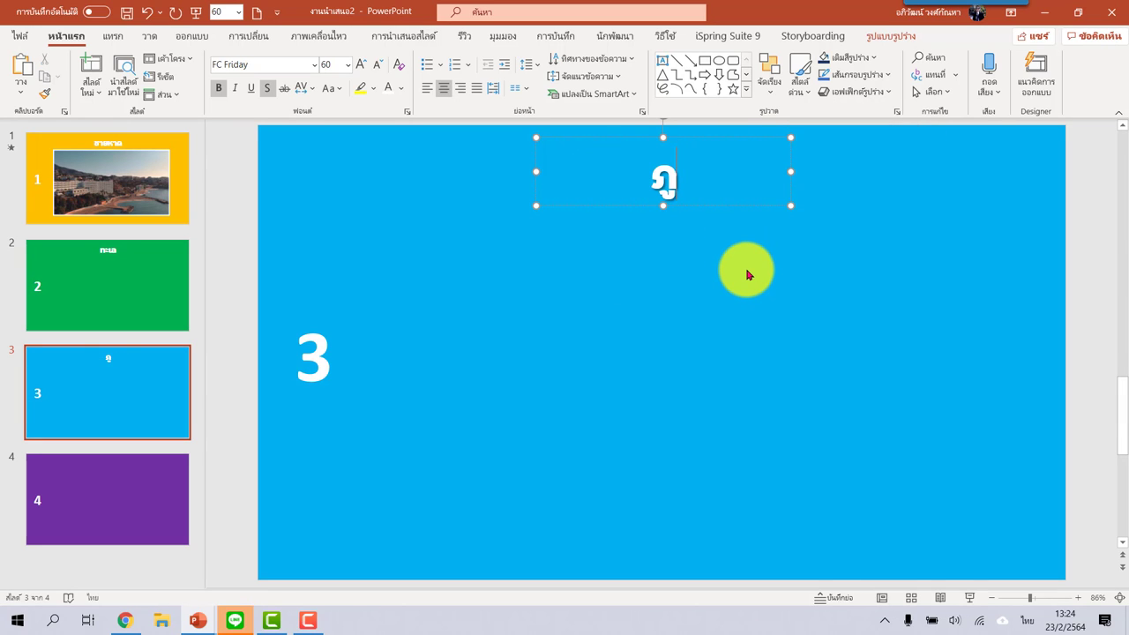
text(เขา)
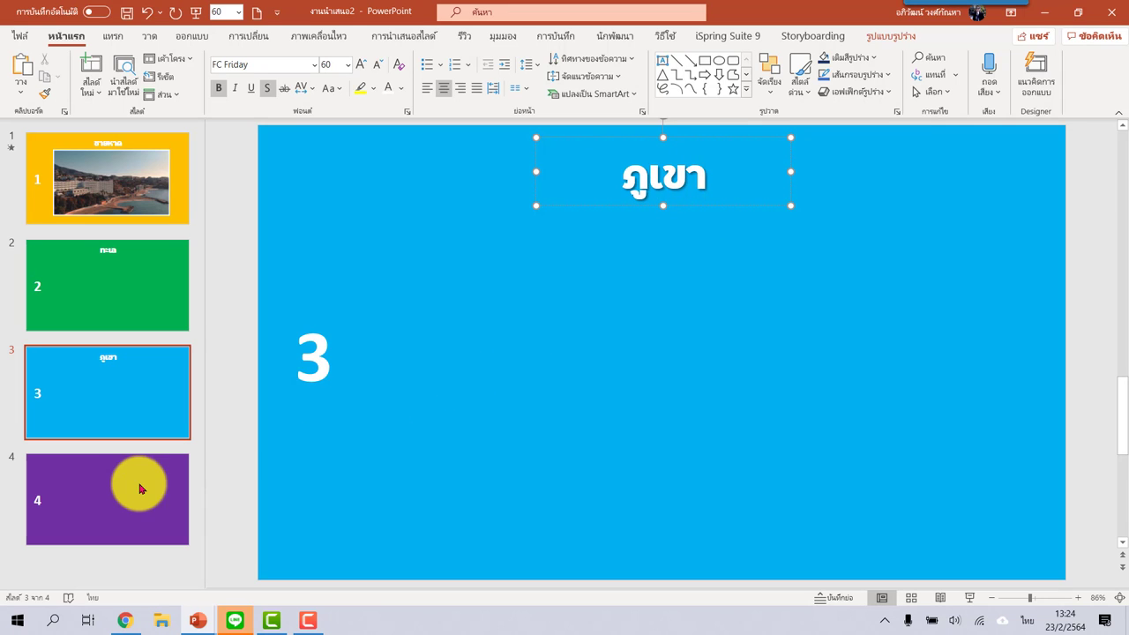
Paste the title onto slide 4 as คลื่นซัดชายฝั่ง, widening its box to one line.
click(138, 484)
key(ctrl+v)
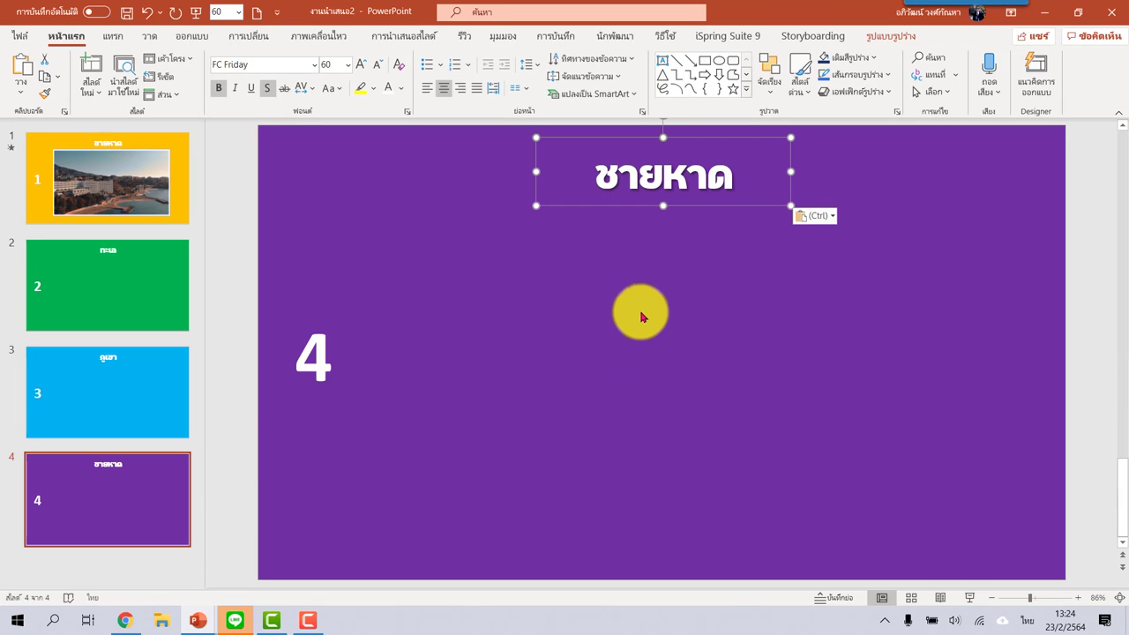
click(603, 177)
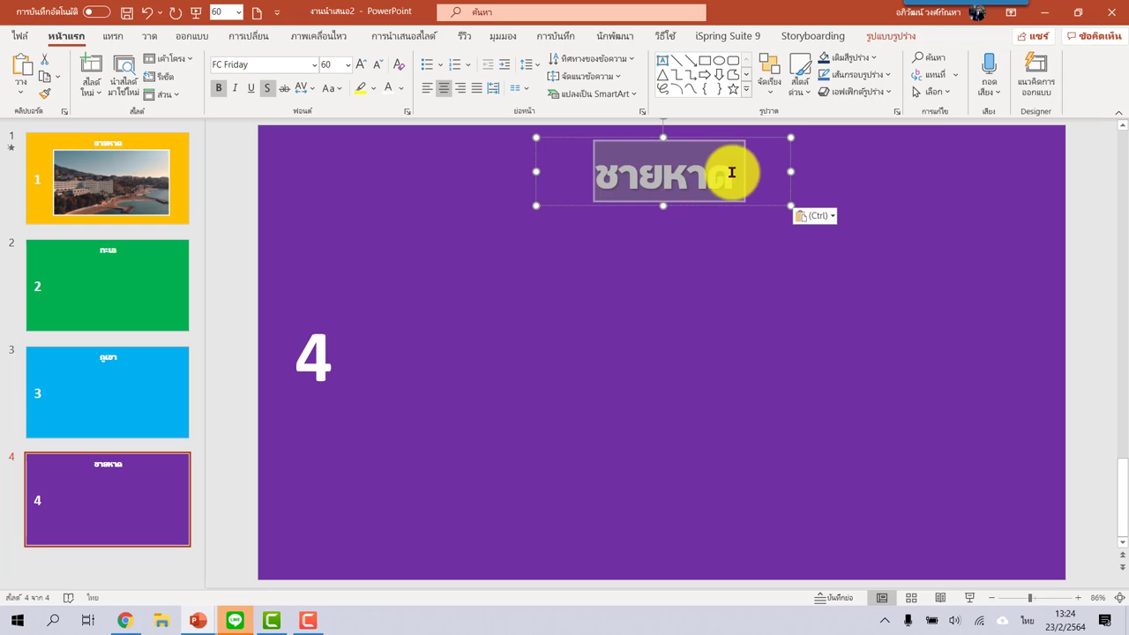
drag(708, 174, 745, 174)
text(ค)
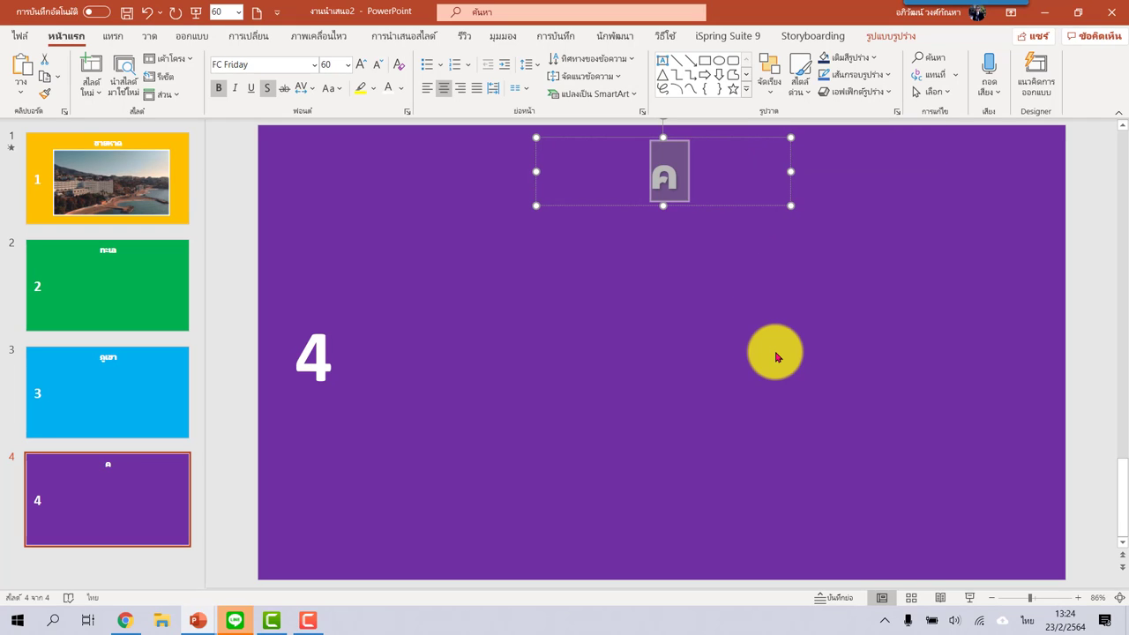
text(คล)
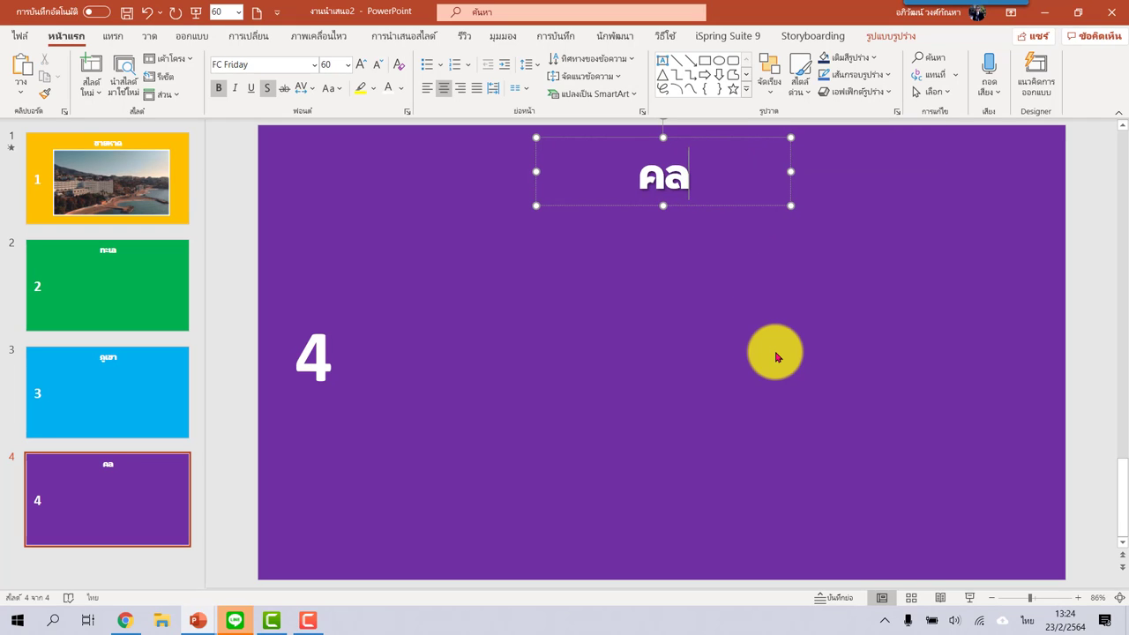
text(ื่น)
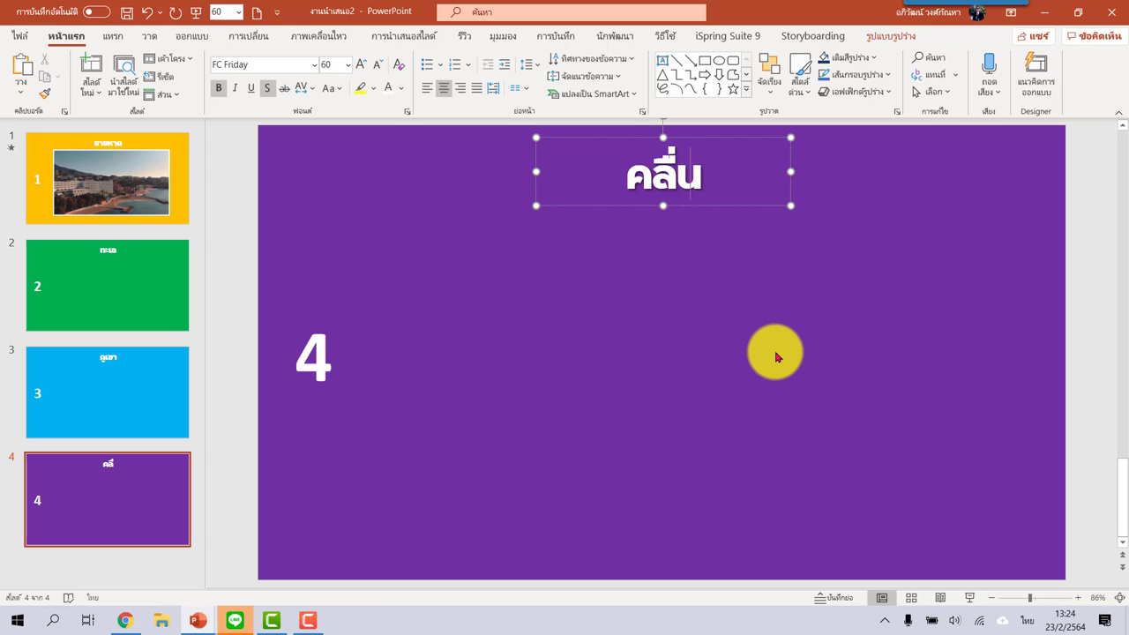
text(ชัดช)
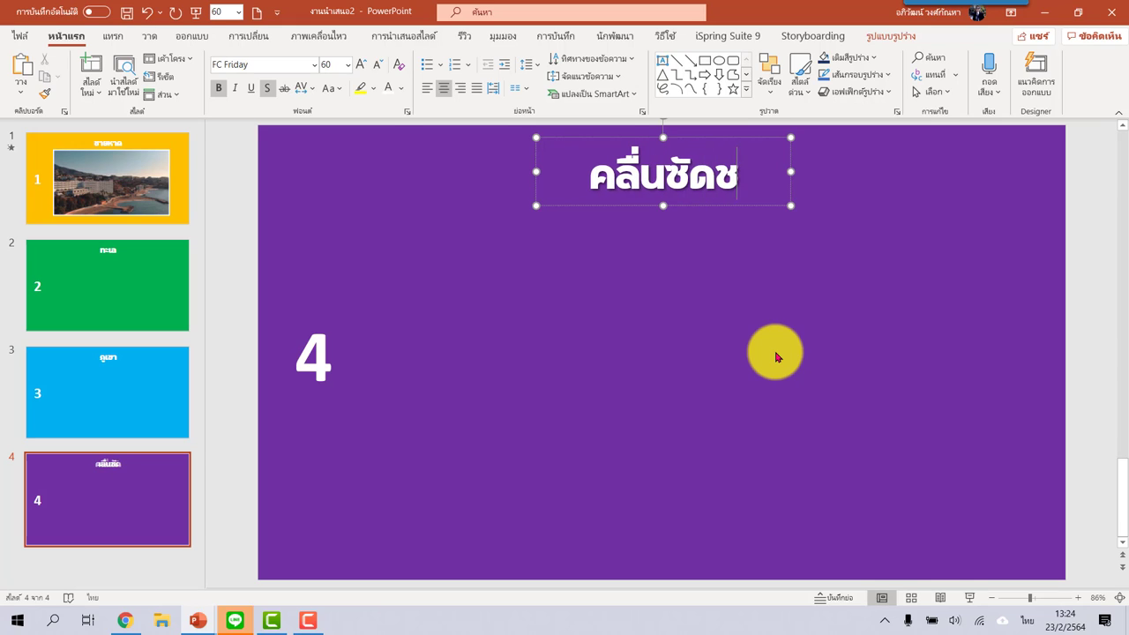
text(าย)
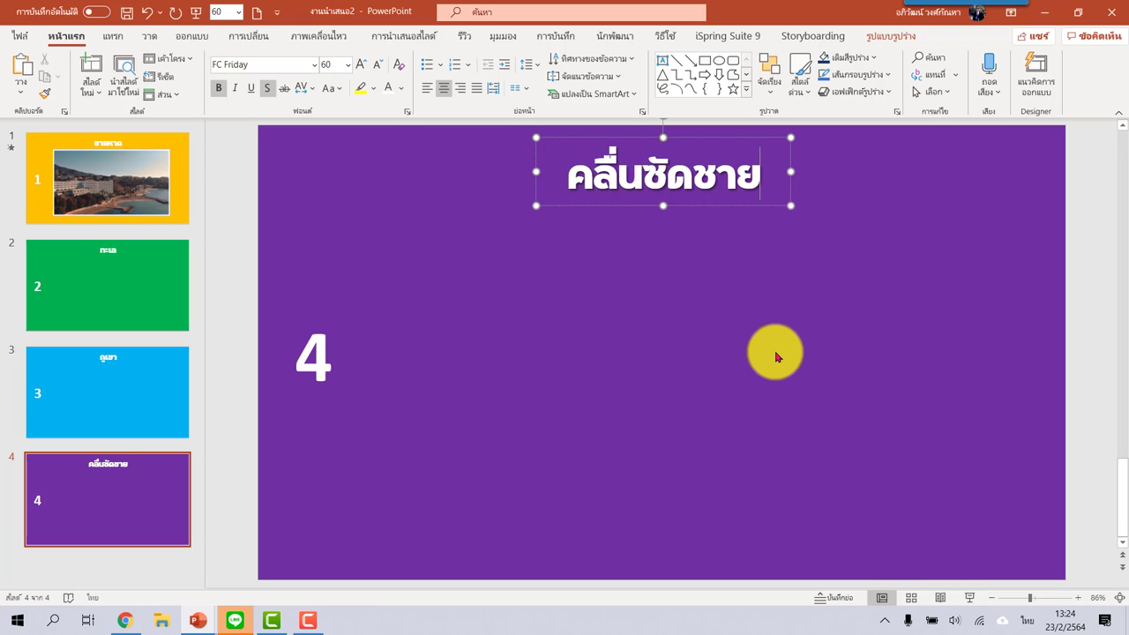
text(ฝั่ง)
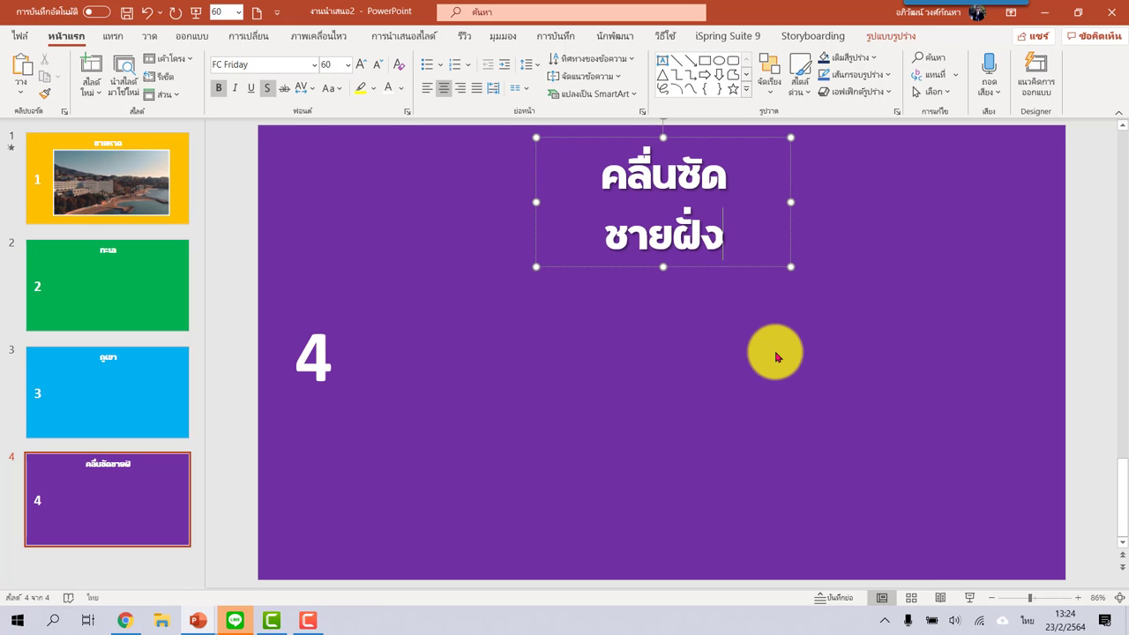
click(526, 201)
drag(535, 201, 503, 200)
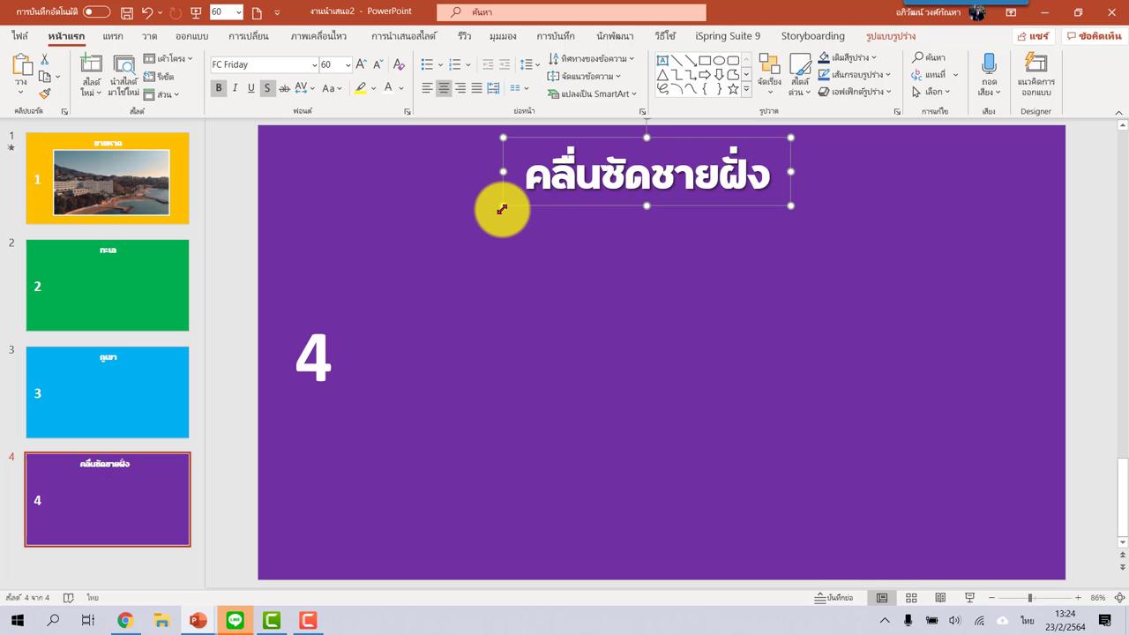
click(80, 181)
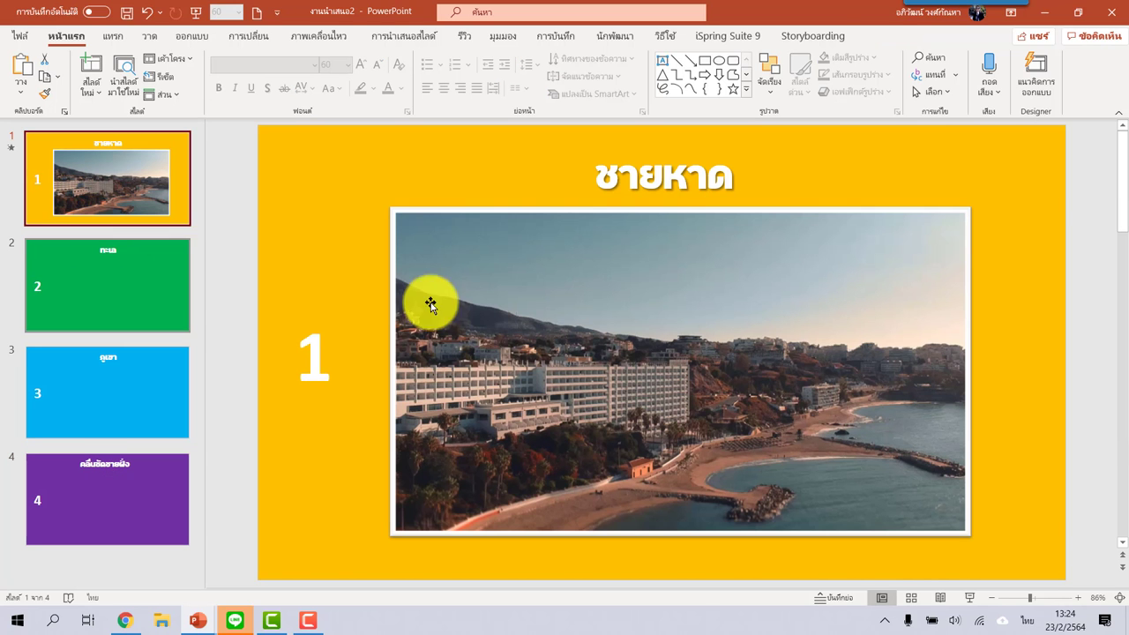
Run the slide show through all four titled slides and exit back to editing.
click(969, 596)
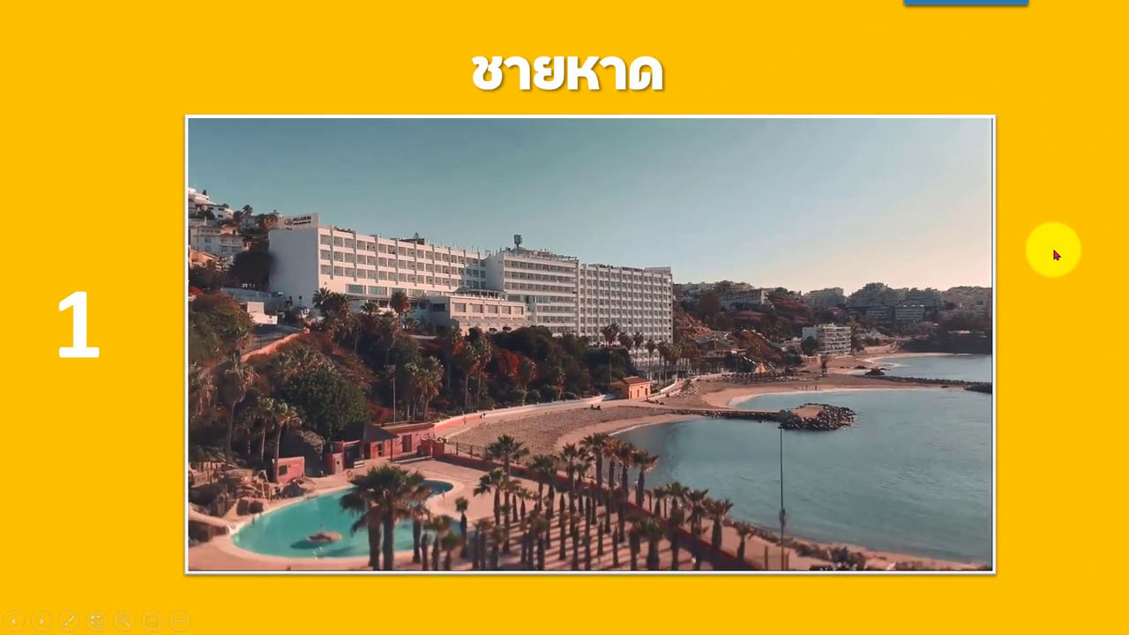
click(1054, 255)
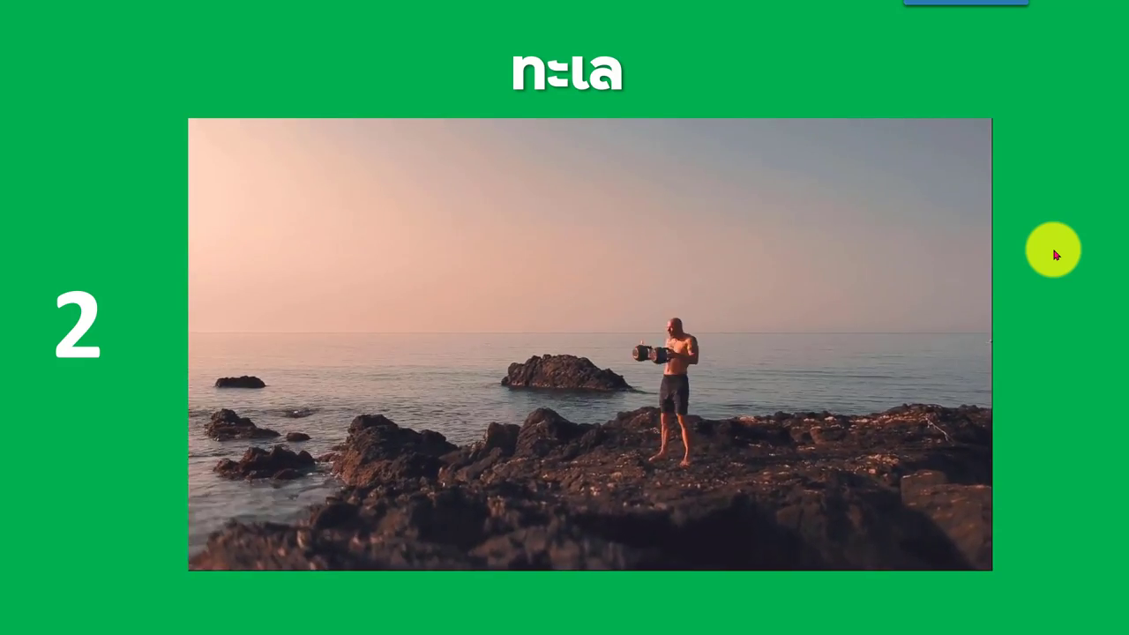
click(1055, 255)
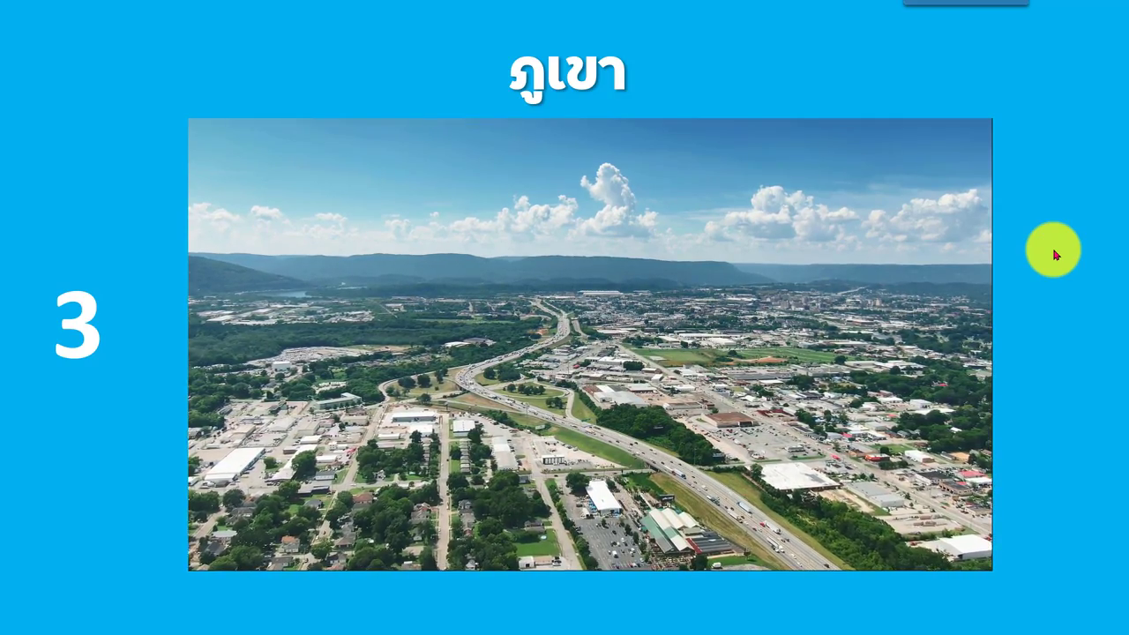
click(1055, 255)
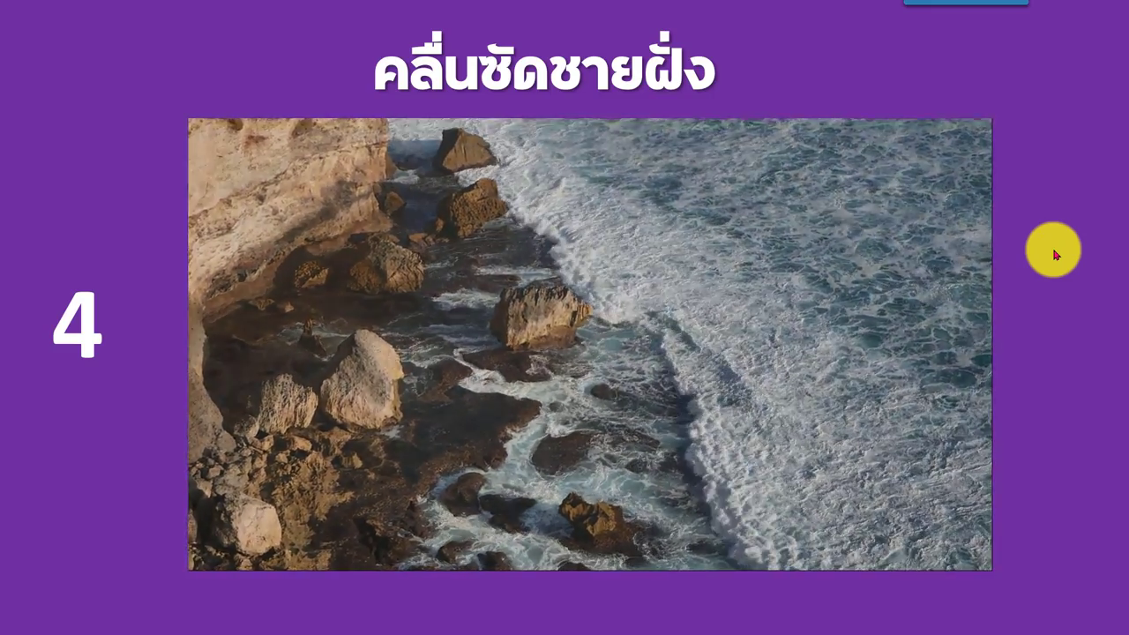
click(1055, 255)
click(1054, 255)
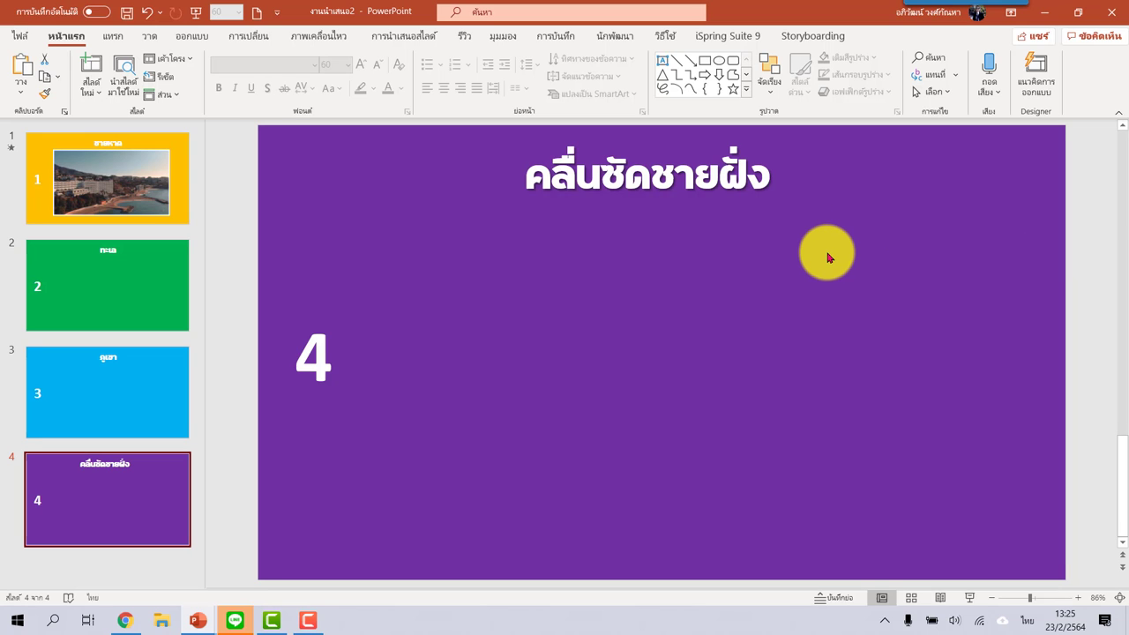
View slides 1, 2, 3 and 4 in the editor, ending on slide 1.
click(95, 205)
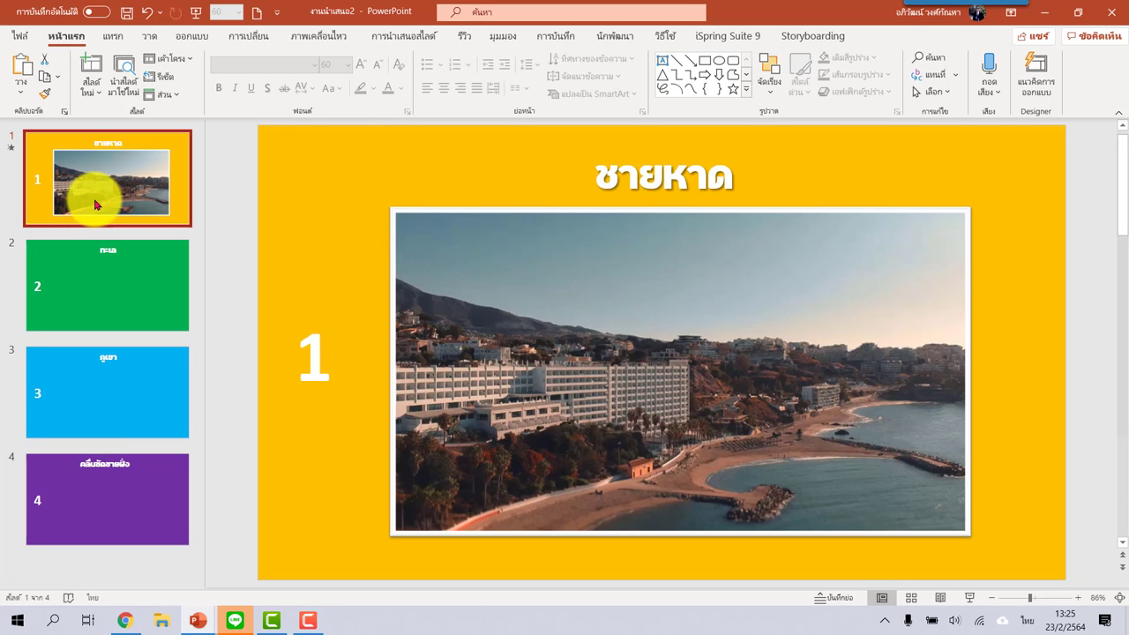
click(161, 302)
click(143, 398)
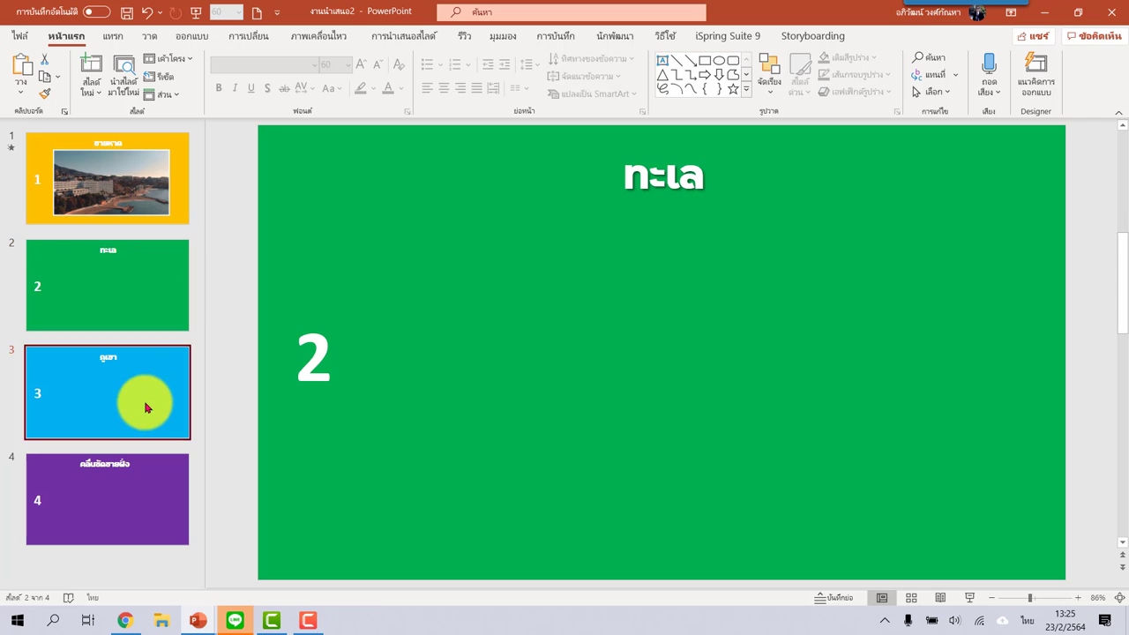
click(126, 499)
click(108, 187)
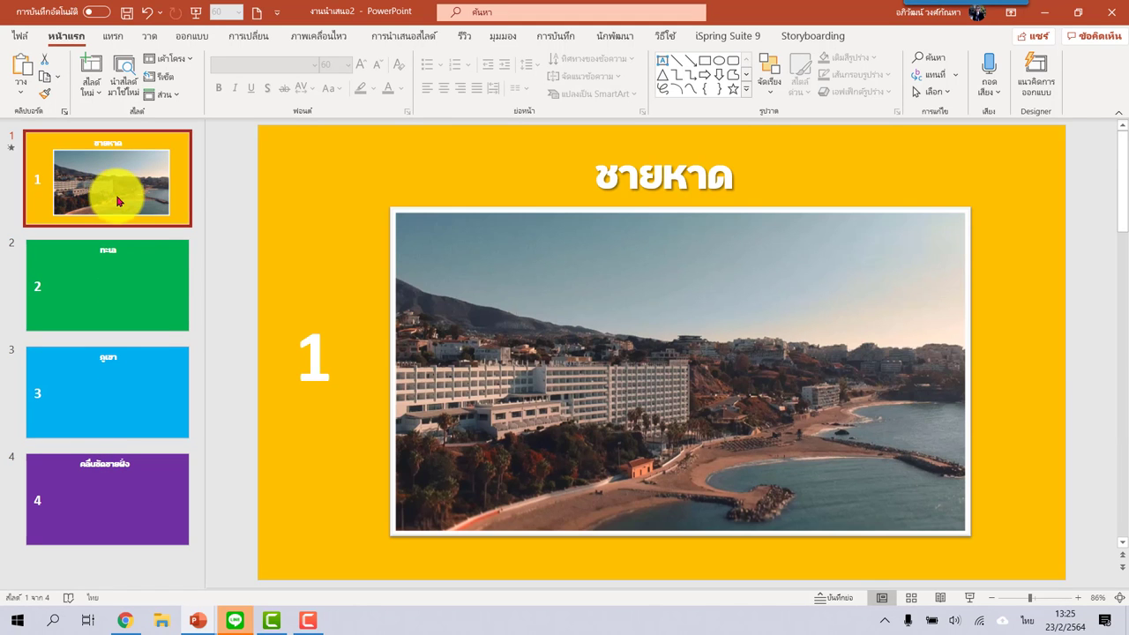